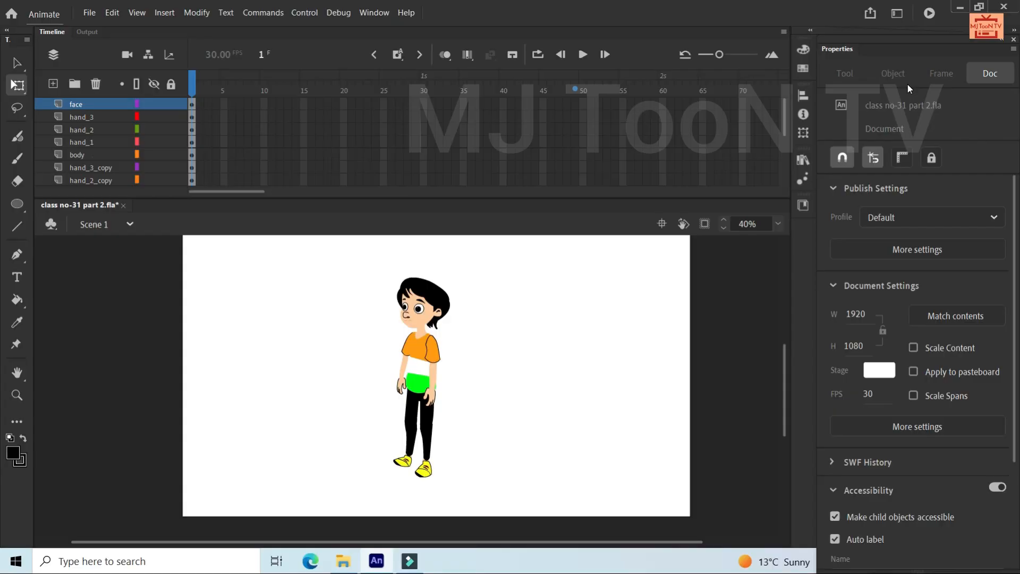
- Extend the frames of all character layers, from face down to leg_3_copy, to frame 40
click(503, 104)
drag(786, 117, 788, 167)
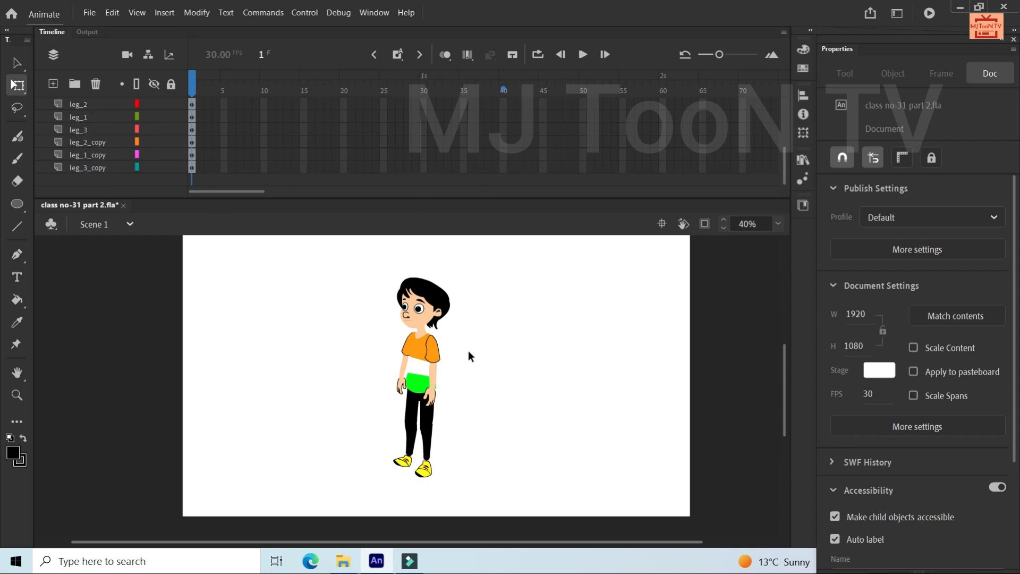
drag(787, 159, 776, 111)
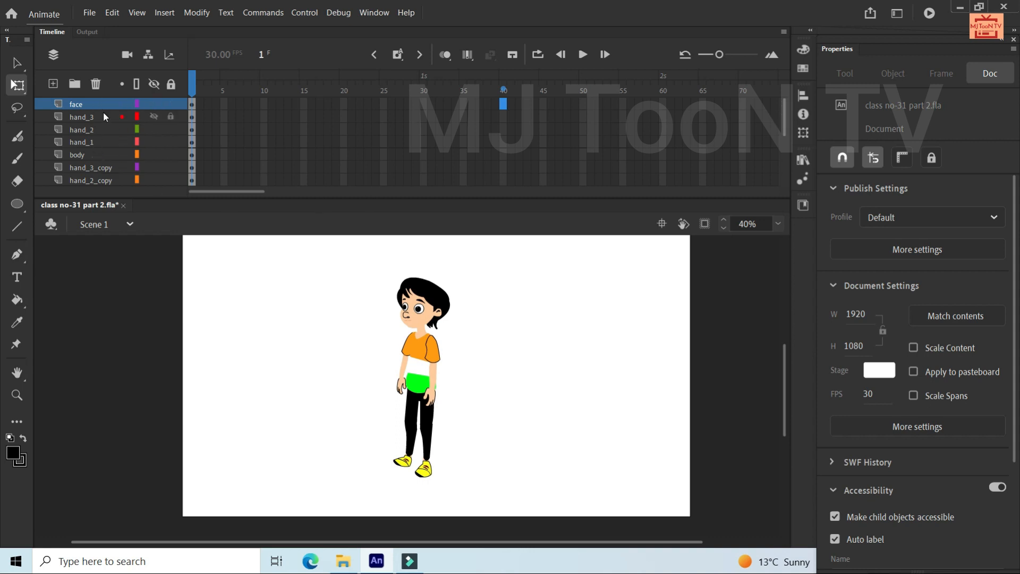
click(782, 123)
click(575, 141)
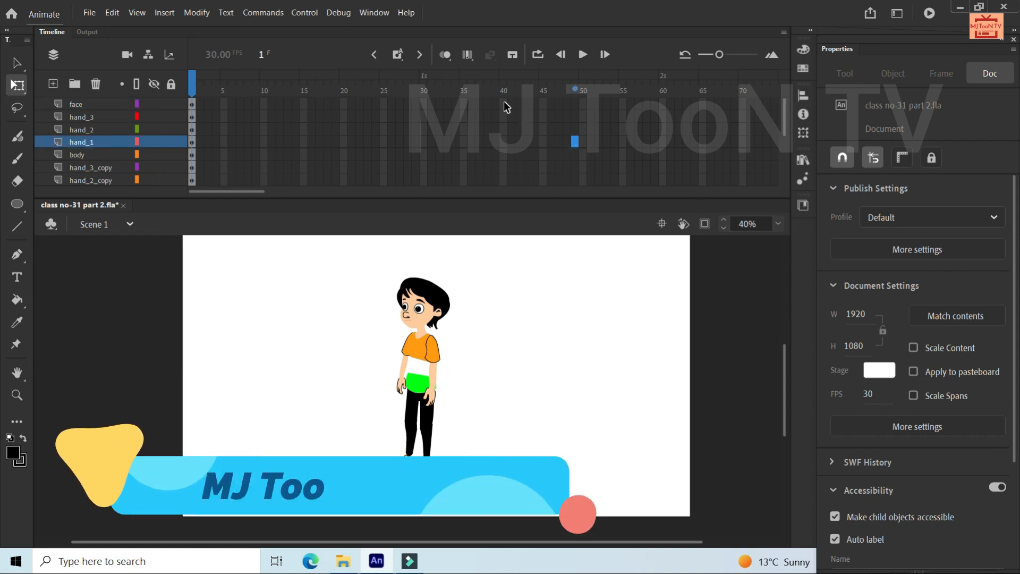
drag(504, 101, 505, 213)
key(F5)
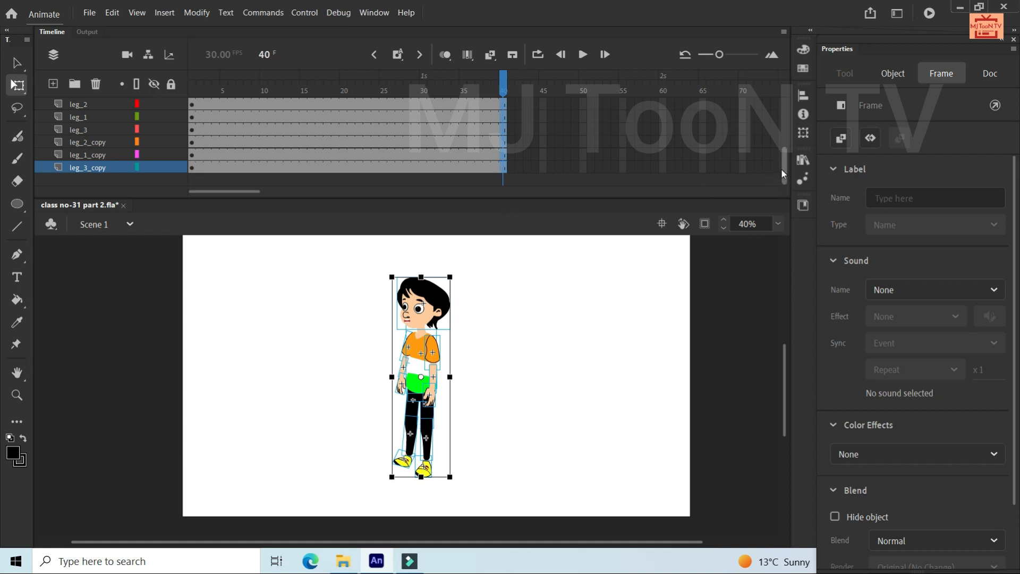
drag(781, 173, 774, 119)
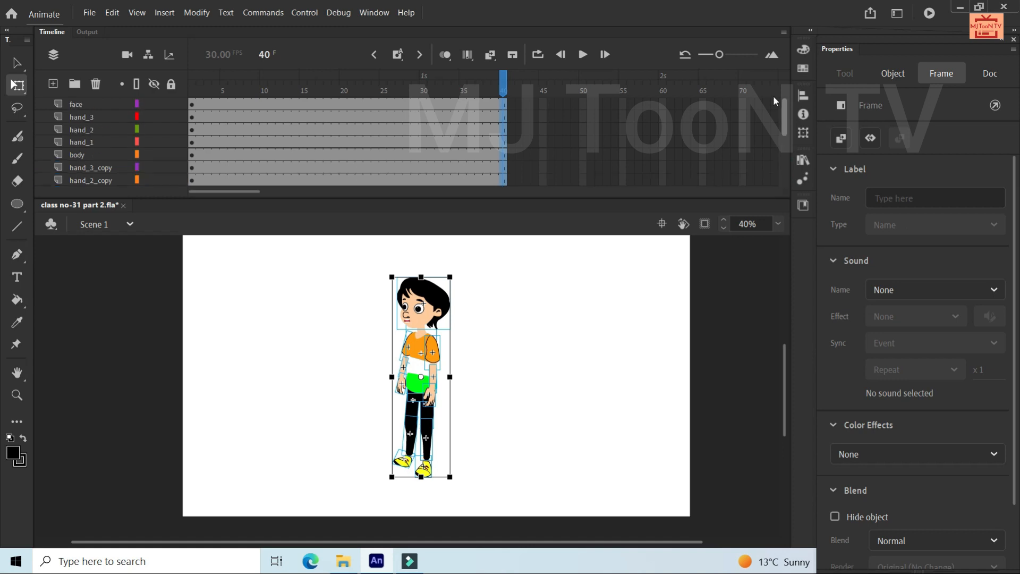
click(494, 343)
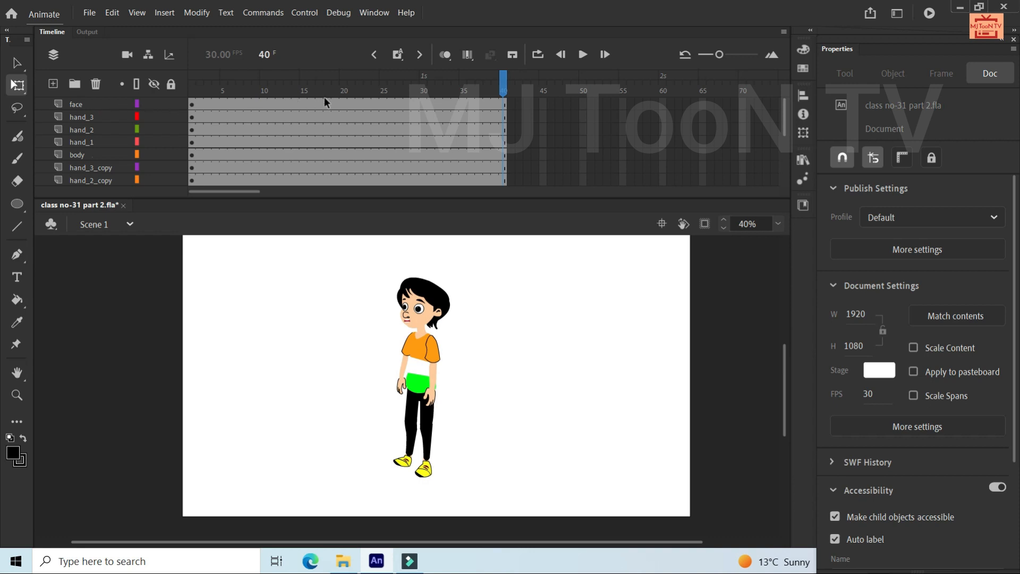
- Insert keyframes at frame 20 on every character layer
drag(340, 103, 342, 222)
key(F6)
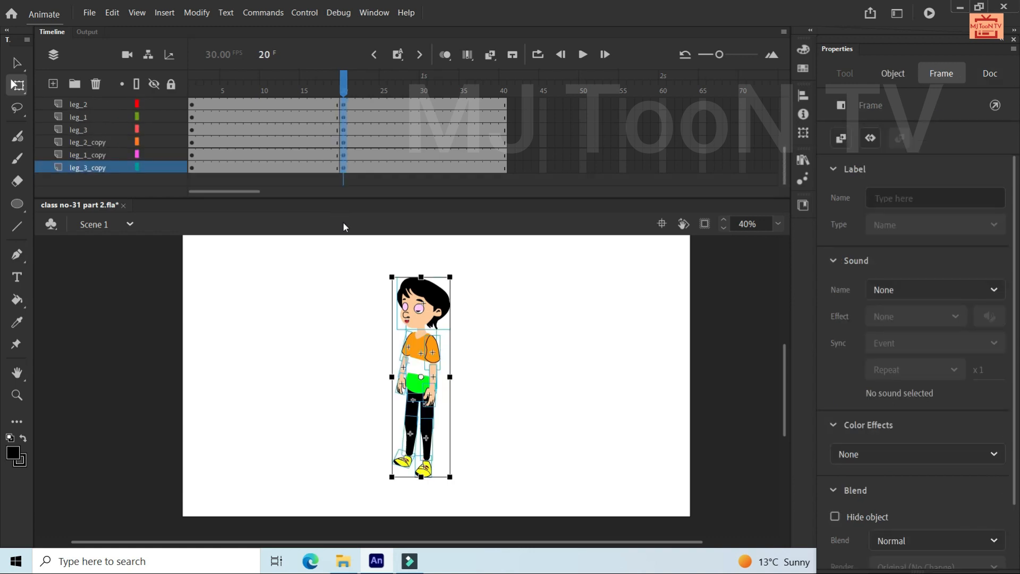
drag(783, 171, 783, 120)
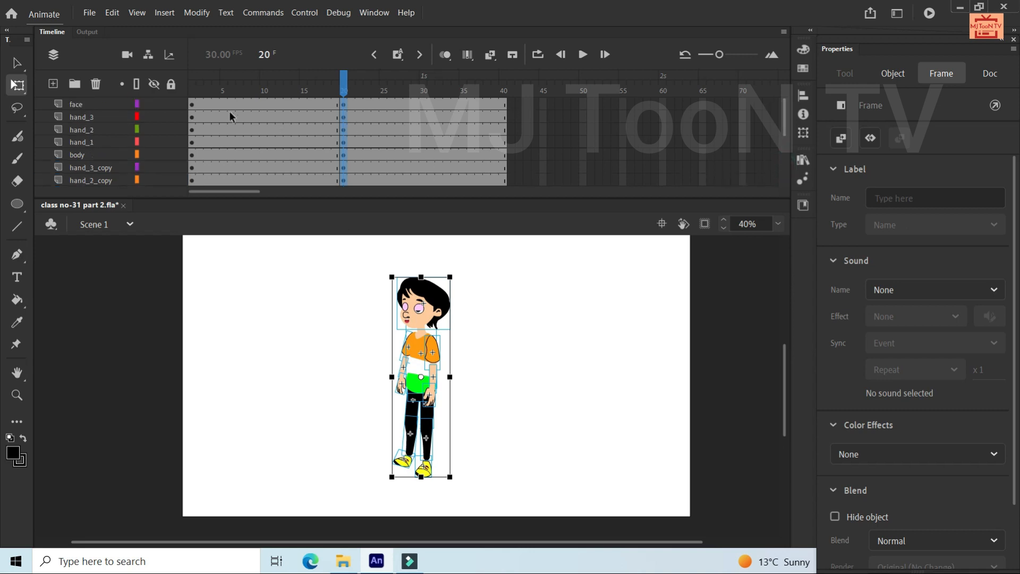
- Copy the frame 1 keyframes of all layers to frame 40
click(194, 105)
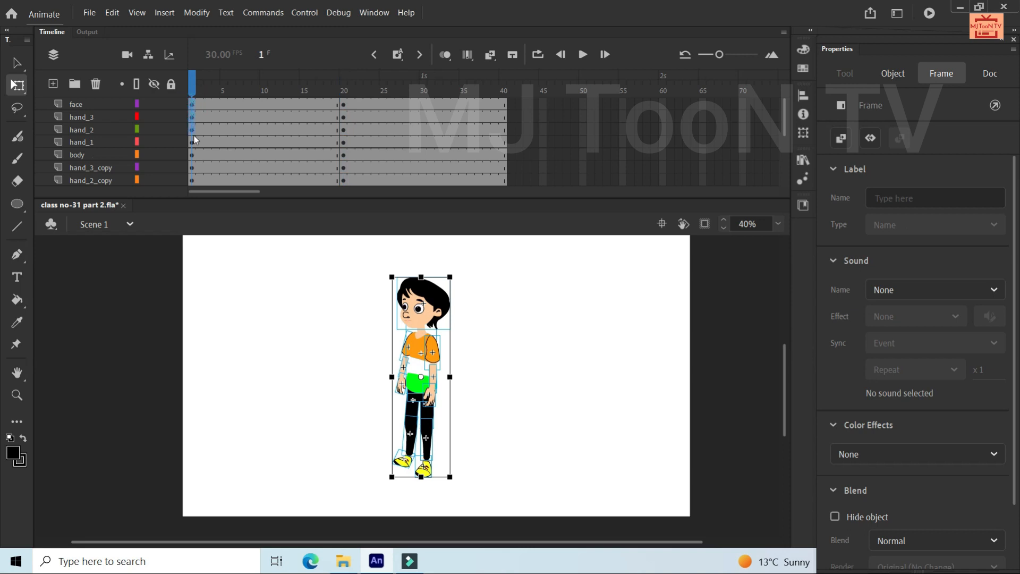
scroll(195, 186, down, 5)
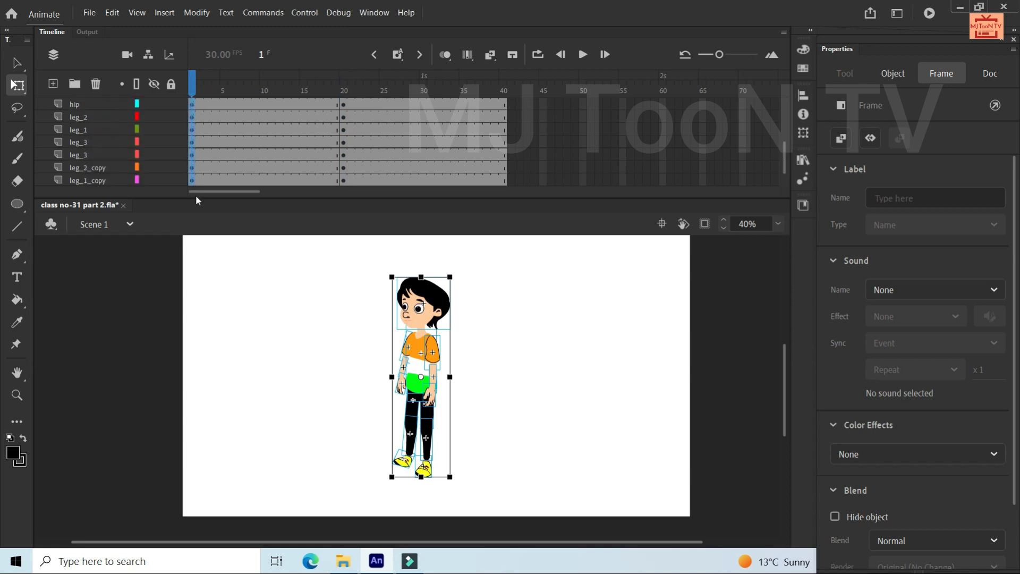
scroll(196, 195, down, 2)
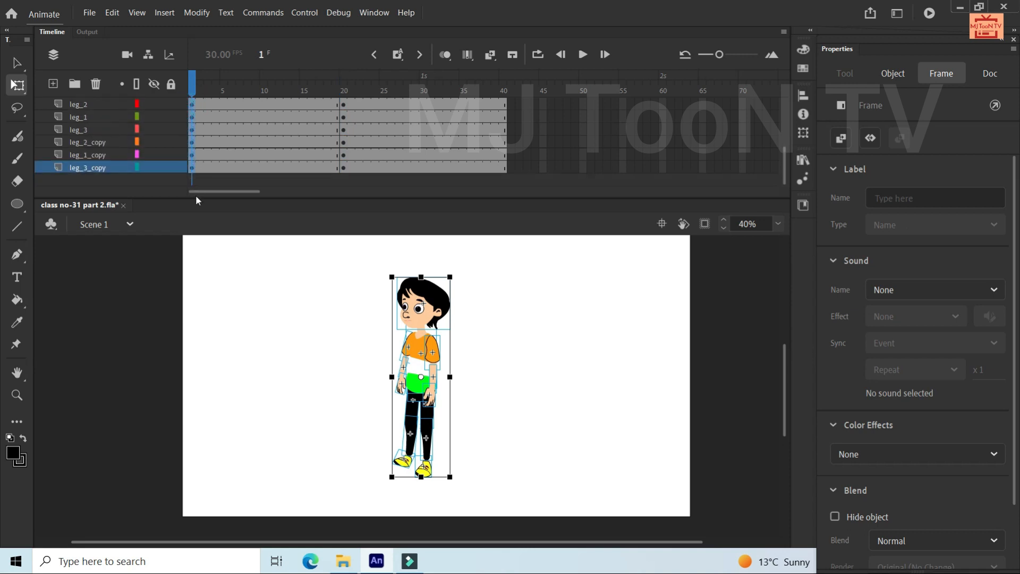
shift+click(192, 154)
drag(190, 153, 502, 136)
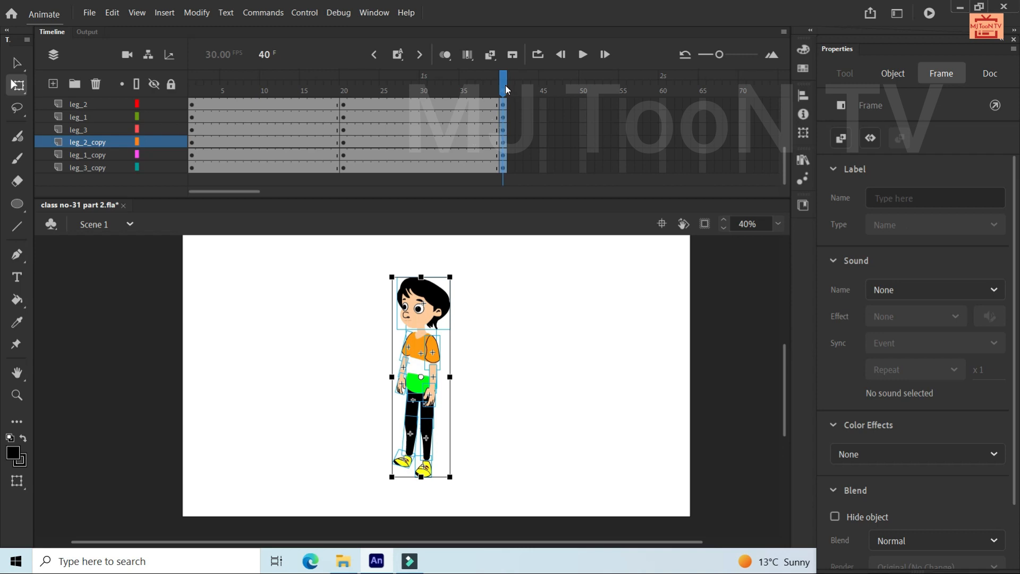
- At frame 20, select the near leg's foot, shin and thigh, set their shared pivot at the hip and rotate the leg forward
drag(506, 85, 344, 114)
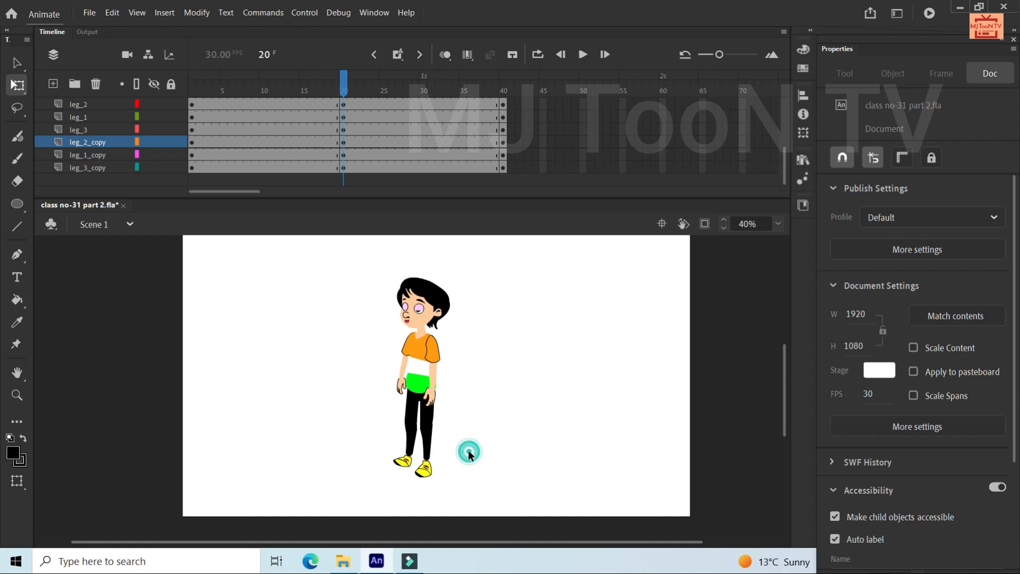
drag(468, 454, 432, 475)
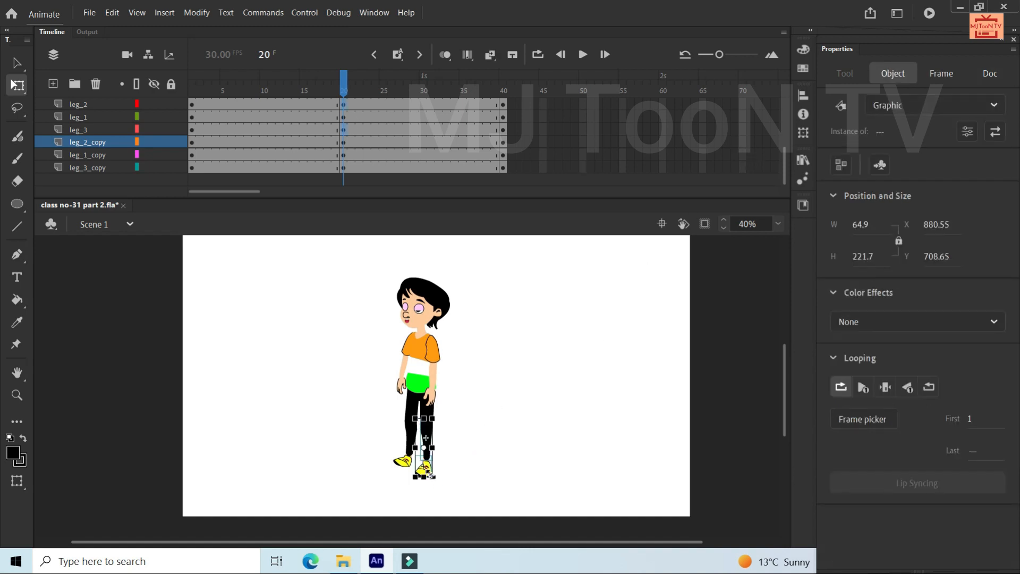
click(464, 471)
click(426, 474)
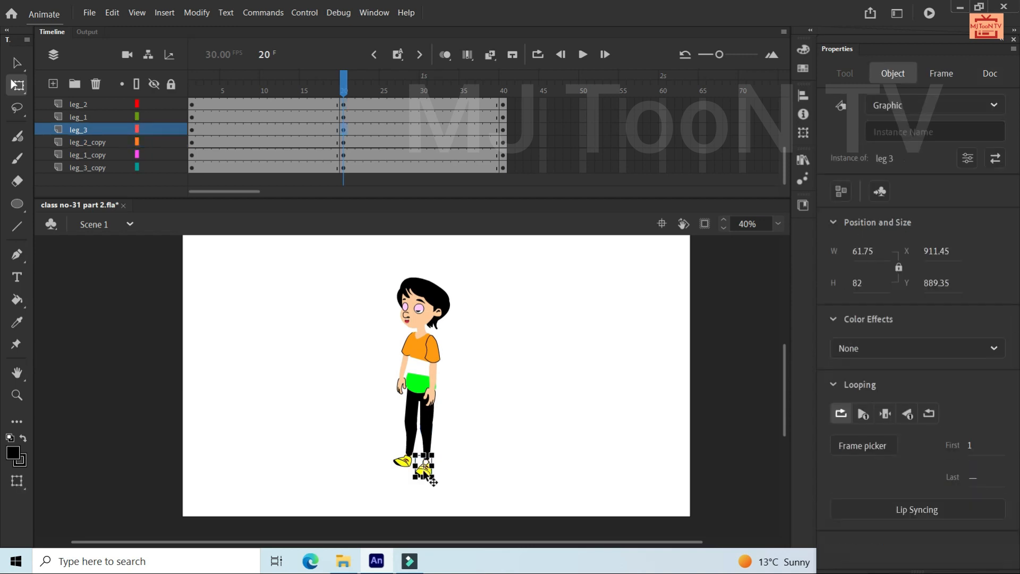
scroll(426, 473, up, 3)
scroll(426, 474, up, 1)
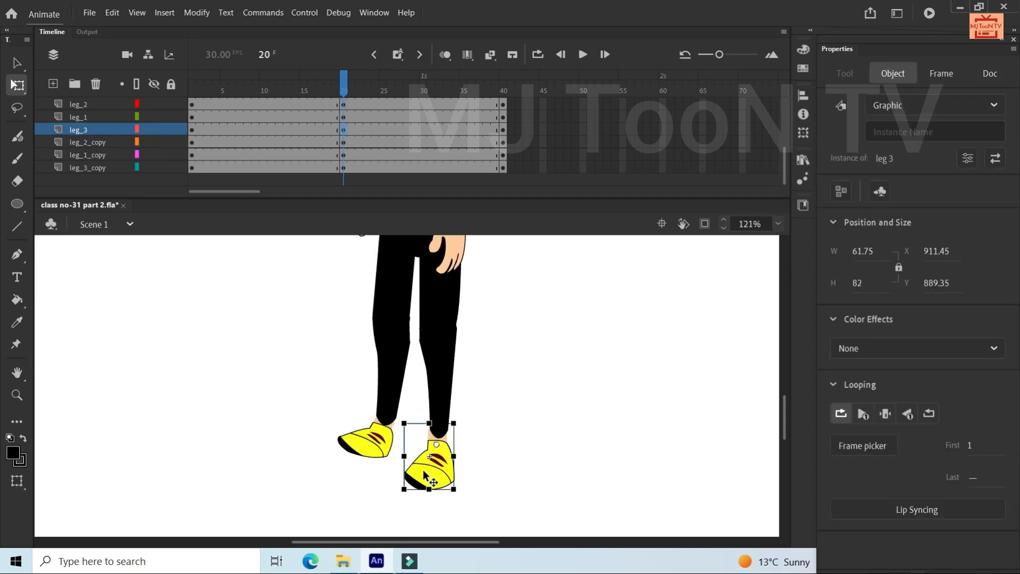
click(787, 406)
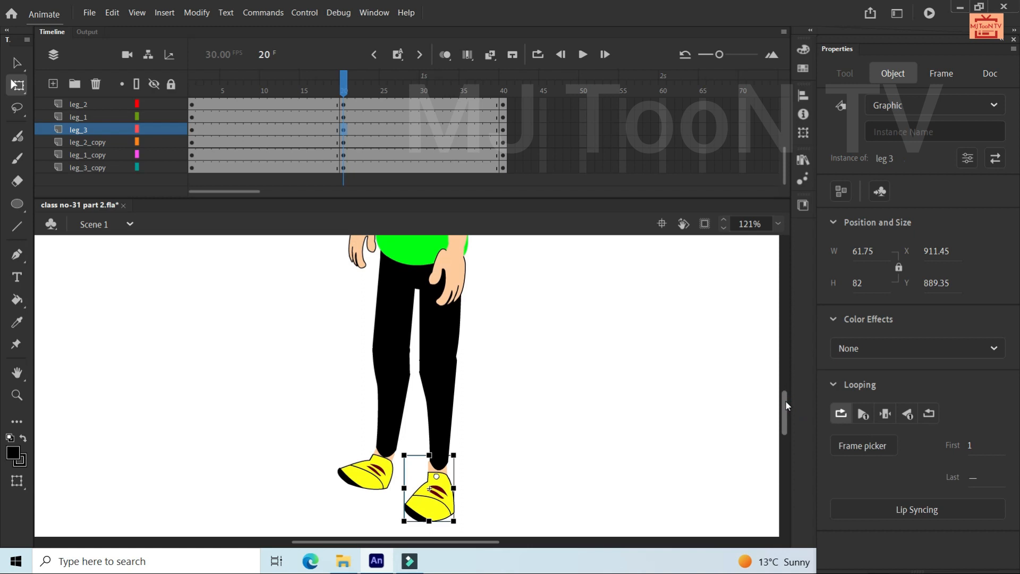
shift+click(444, 410)
shift+click(439, 325)
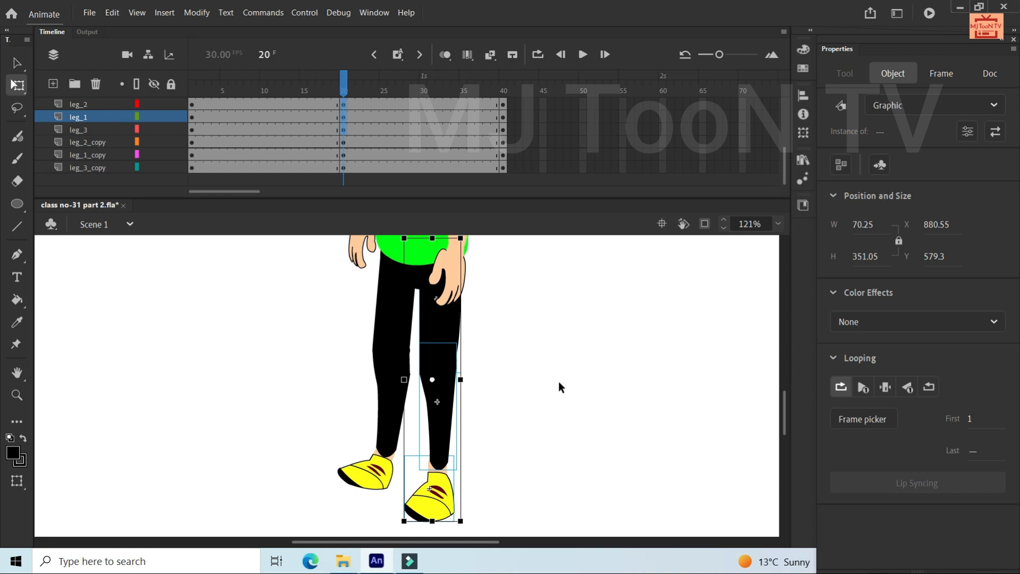
key(v)
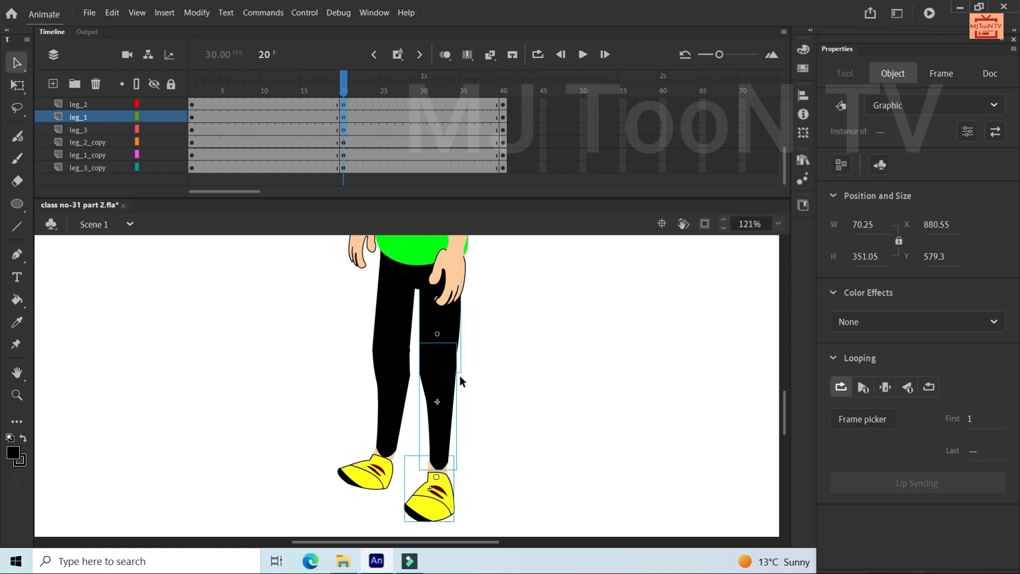
key(q)
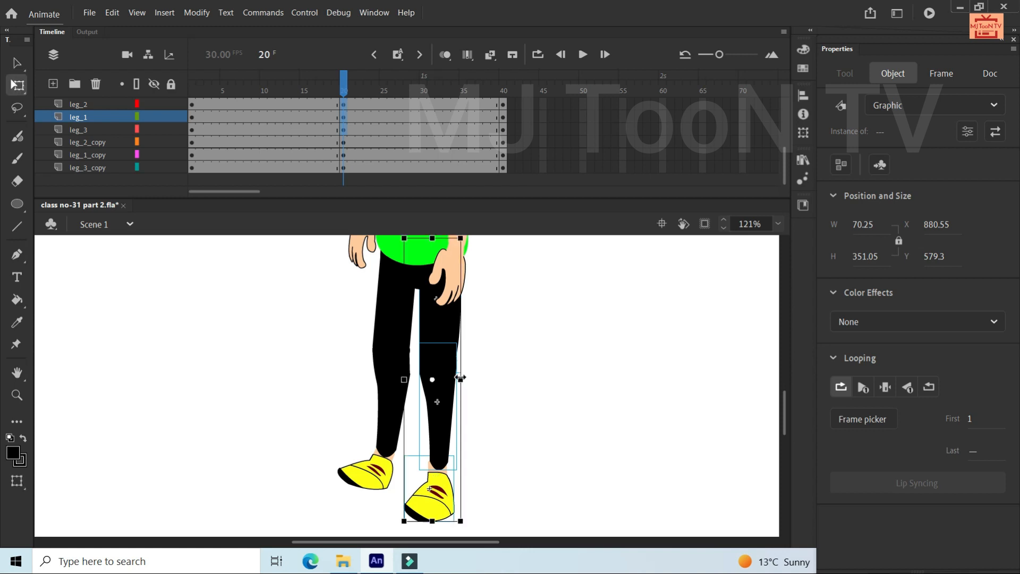
drag(433, 380, 441, 242)
drag(465, 522, 371, 533)
- Nudge the rotated near leg mainly sideways and slightly up until its thigh lines up with the hip
key(Right)
key(Right)
key(Right)
key(Right)
key(Right)
key(Right)
key(Right)
key(Right)
key(Right)
key(Right)
key(Right)
key(Right)
key(Right)
key(Right)
key(Up)
key(Up)
key(Up)
key(Right)
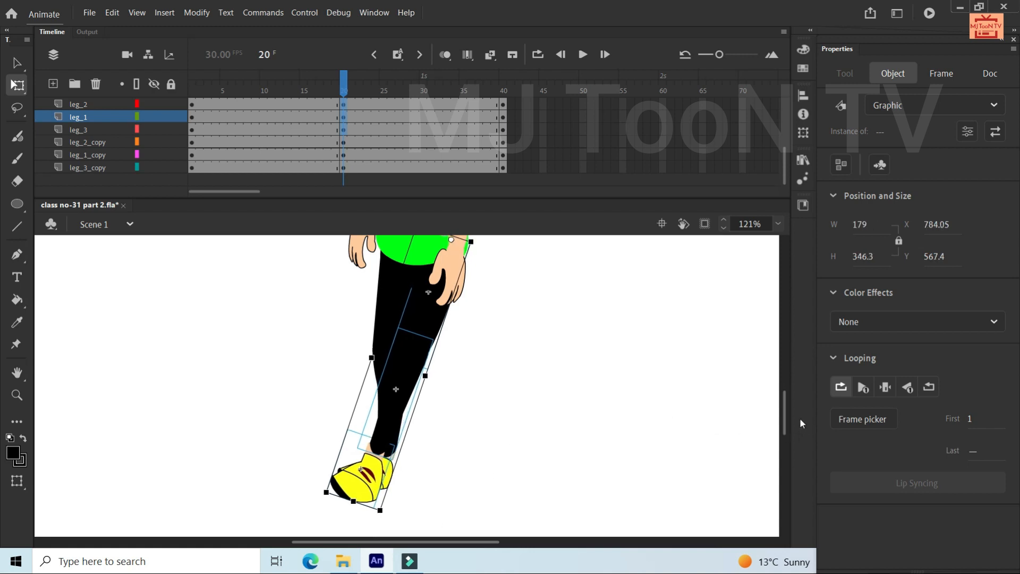
drag(787, 413, 785, 401)
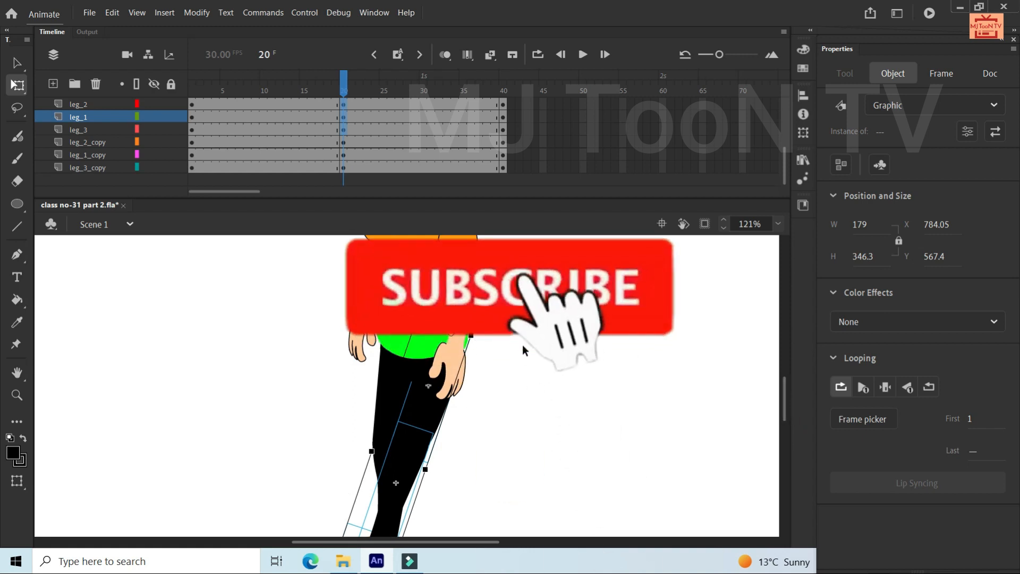
key(Right)
key(Right)
key(Right)
key(Right)
key(Right)
key(Right)
key(Right)
key(Right)
key(Right)
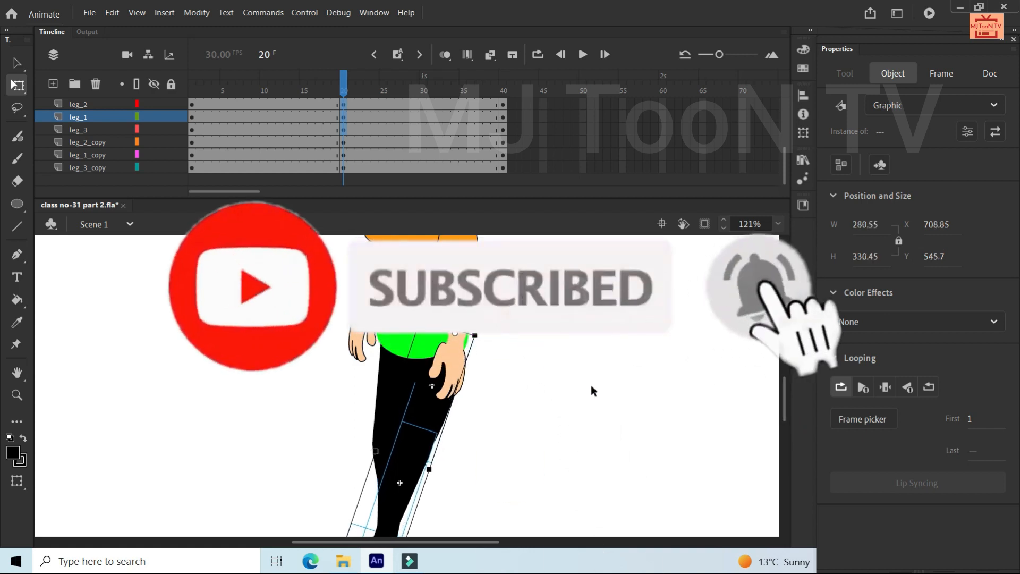
key(Left)
key(Left)
key(Up)
key(Left)
key(Left)
key(Left)
key(Left)
key(Left)
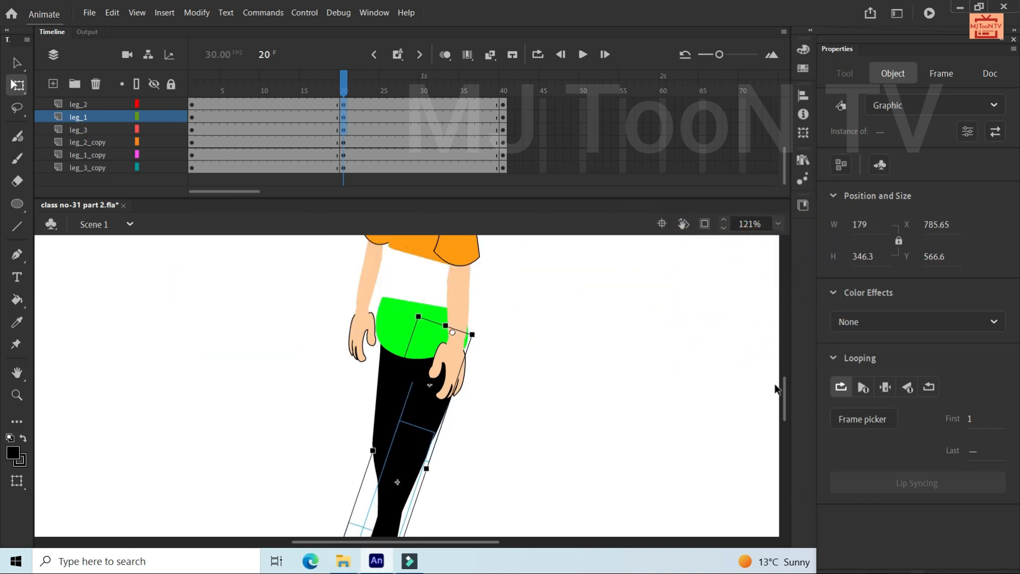
drag(786, 394, 785, 402)
click(668, 400)
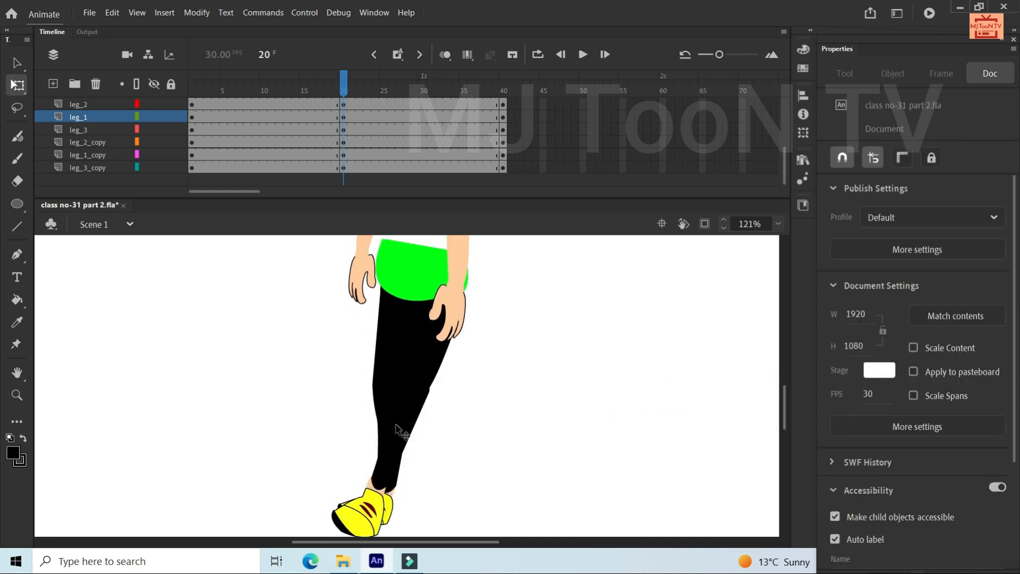
- Select the far leg's foot, shin and thigh on the leg_3_copy, leg_2_copy and leg_1_copy layers at frame 20
click(391, 518)
scroll(391, 518, up, 3)
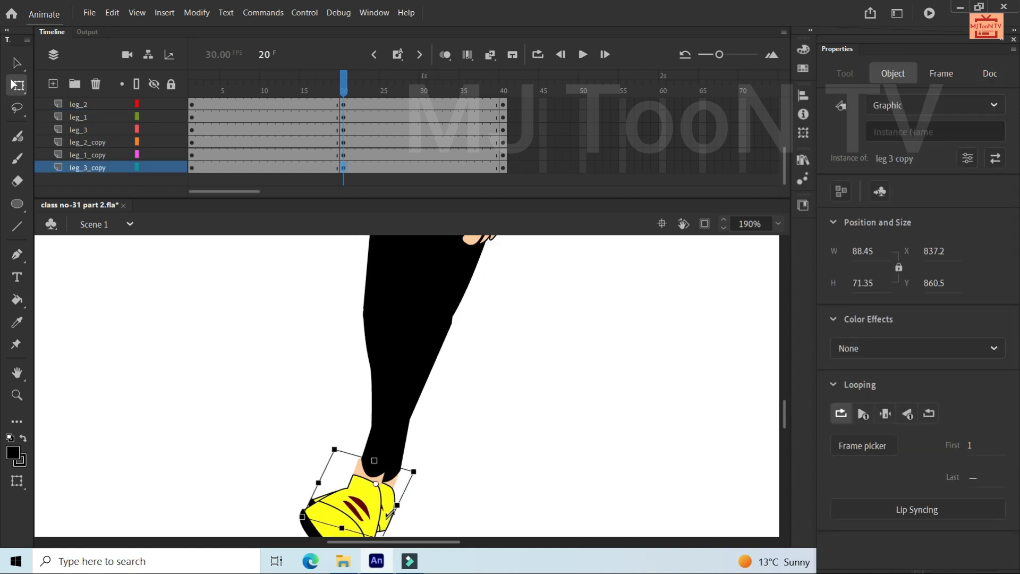
click(406, 445)
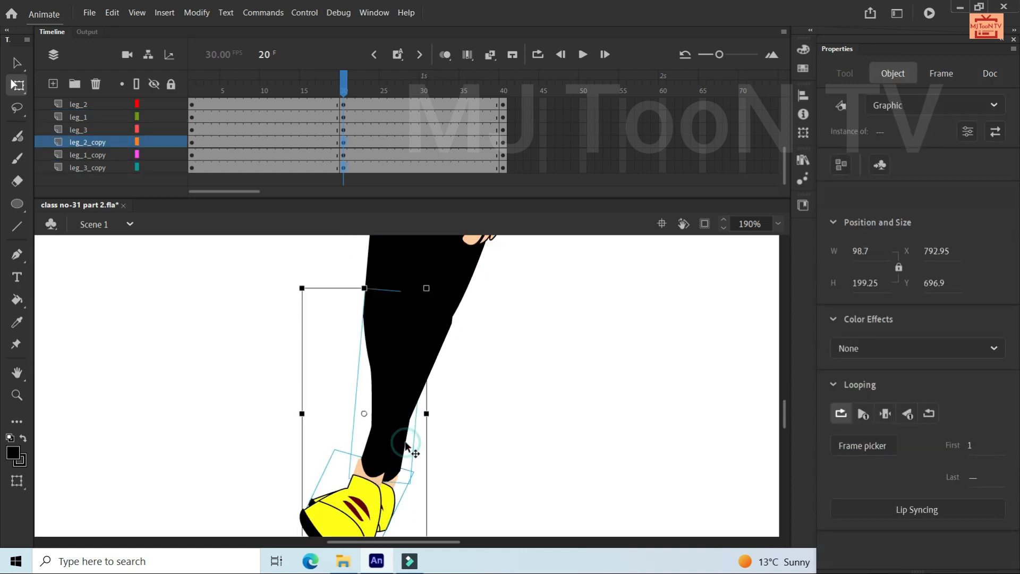
scroll(407, 449, down, 3)
click(400, 339)
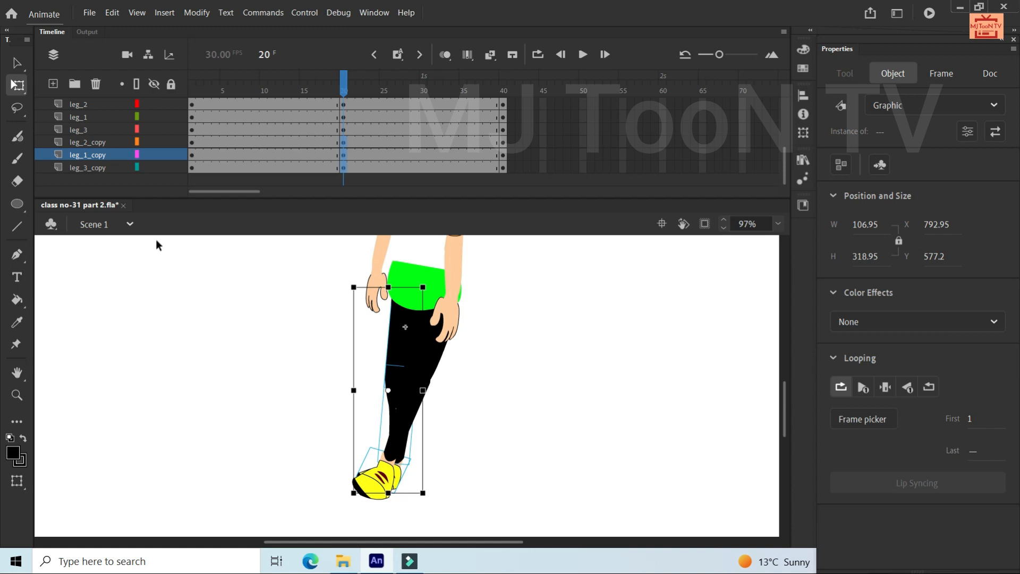
- Temporarily hide the leg_2, leg_1 and leg_3 layers to inspect the far leg, and show them again
click(153, 104)
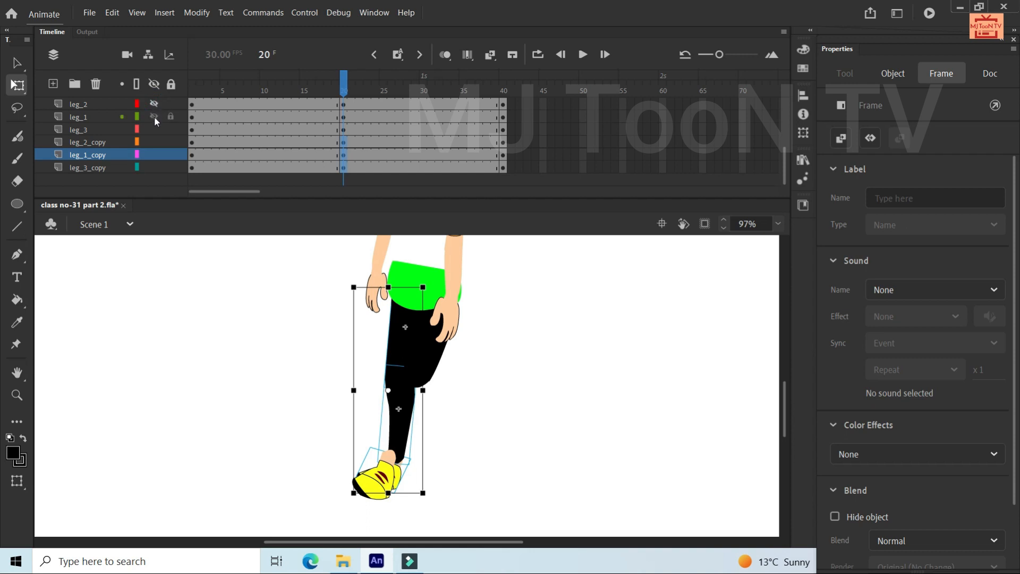
click(154, 116)
click(154, 129)
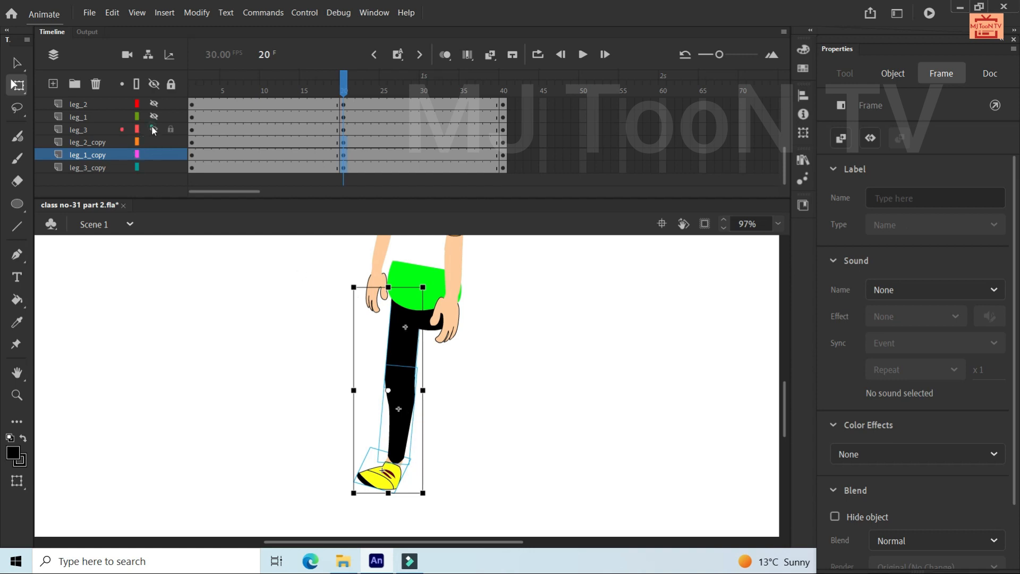
click(154, 129)
click(155, 115)
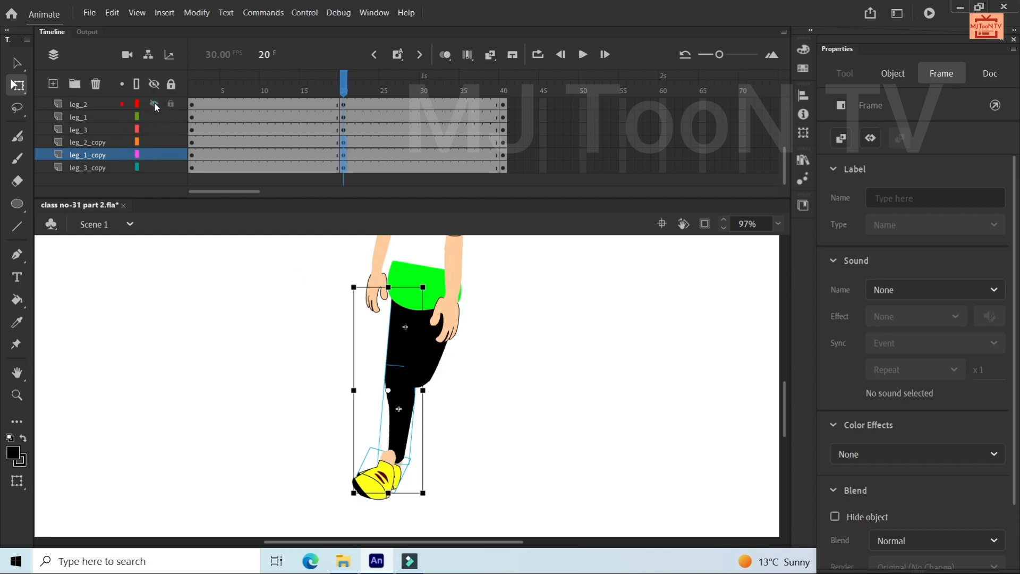
click(155, 104)
- Rotate the far leg backward around a pivot at the hip and nudge it down and left to line up with the hip
drag(389, 393, 396, 297)
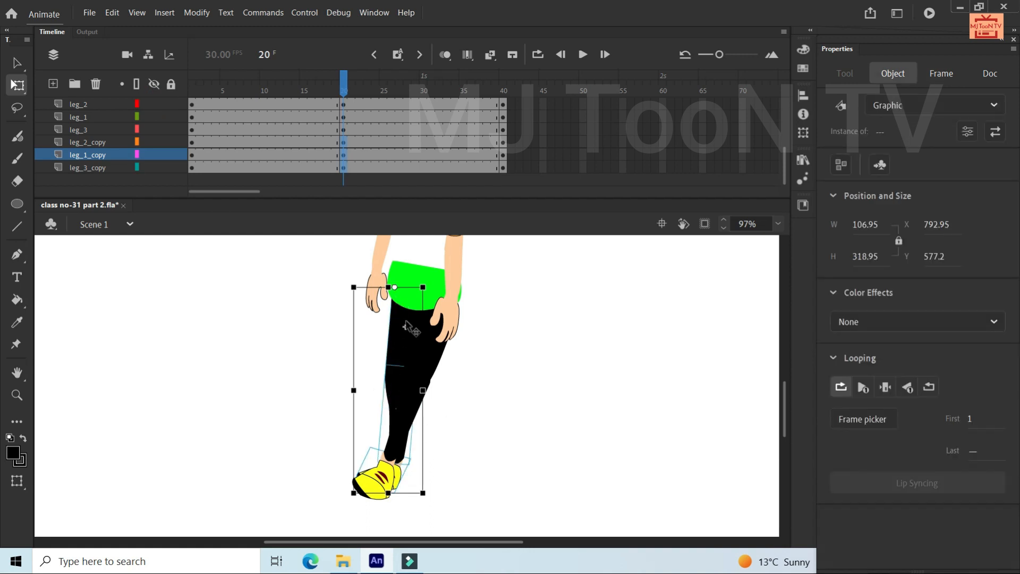
drag(436, 494, 540, 480)
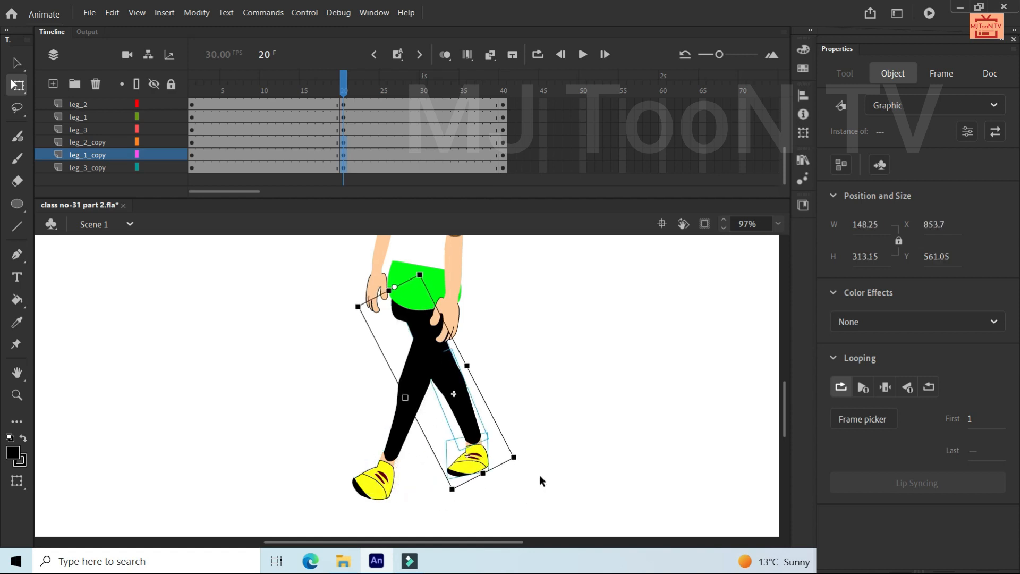
key(Down)
key(Down)
key(Down)
key(Down)
key(Down)
key(Down)
key(Down)
key(Down)
key(Down)
key(Down)
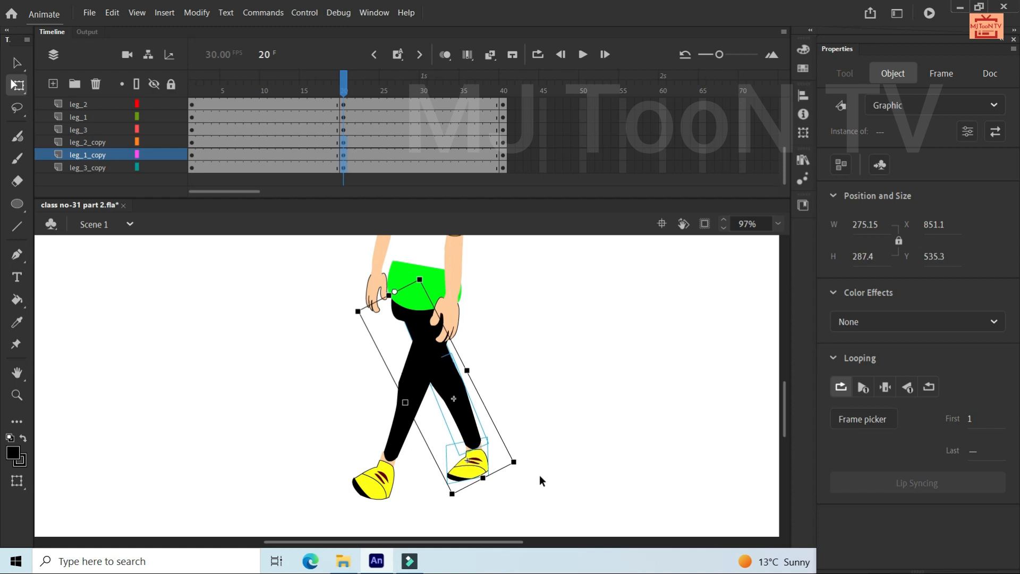
key(Left)
key(Left)
key(Left)
key(Left)
key(Left)
key(Left)
key(Left)
key(Left)
key(Left)
key(Left)
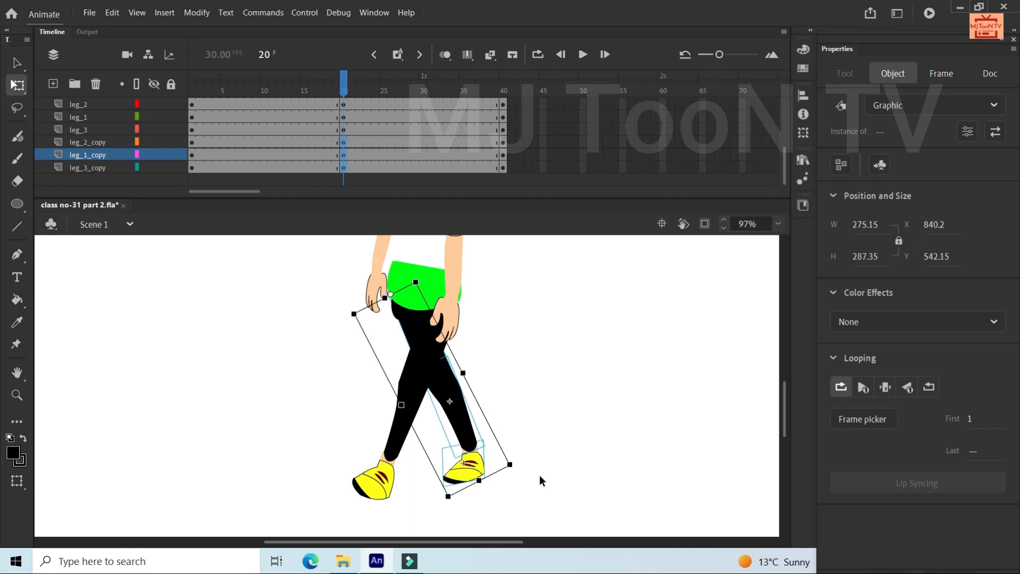
- Nudge the far leg slightly left until its thigh lines up with the hip, and deselect it
key(Left)
key(Left)
key(Left)
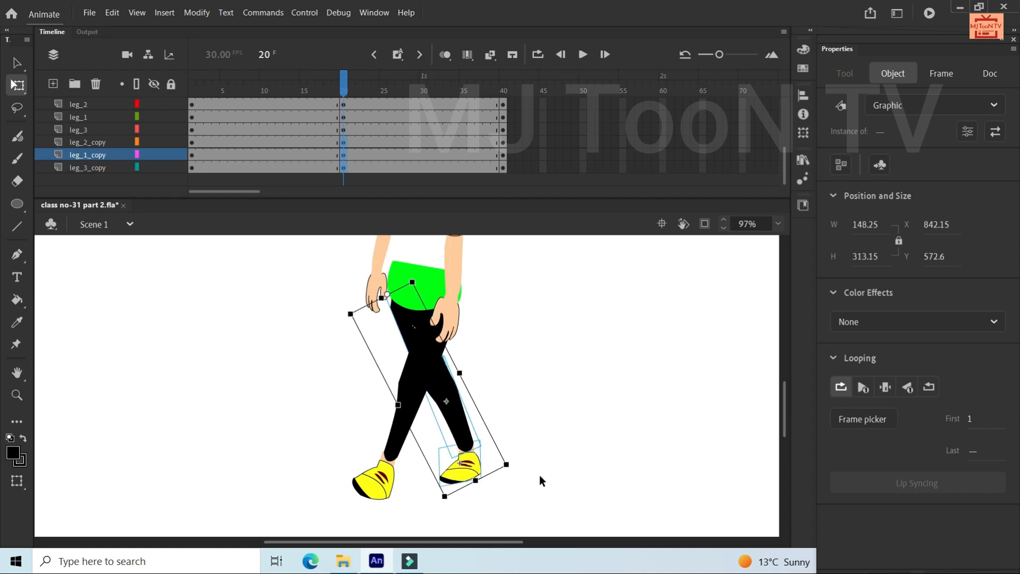
key(Left)
key(Right)
click(579, 408)
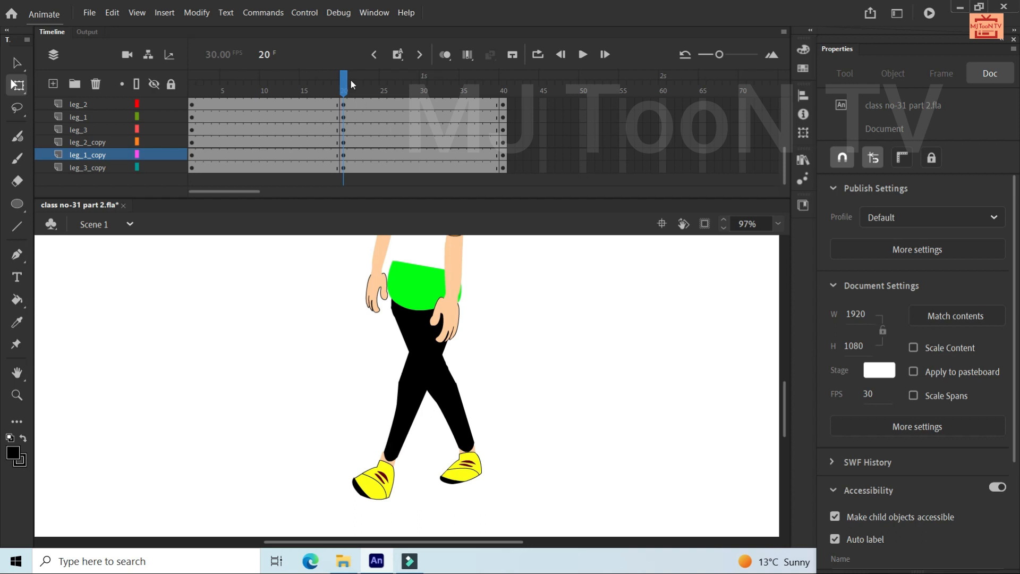
- Move the leg_2, leg_1 and leg_3 layers below leg_3_copy in the layer stack
drag(344, 81, 407, 57)
click(91, 104)
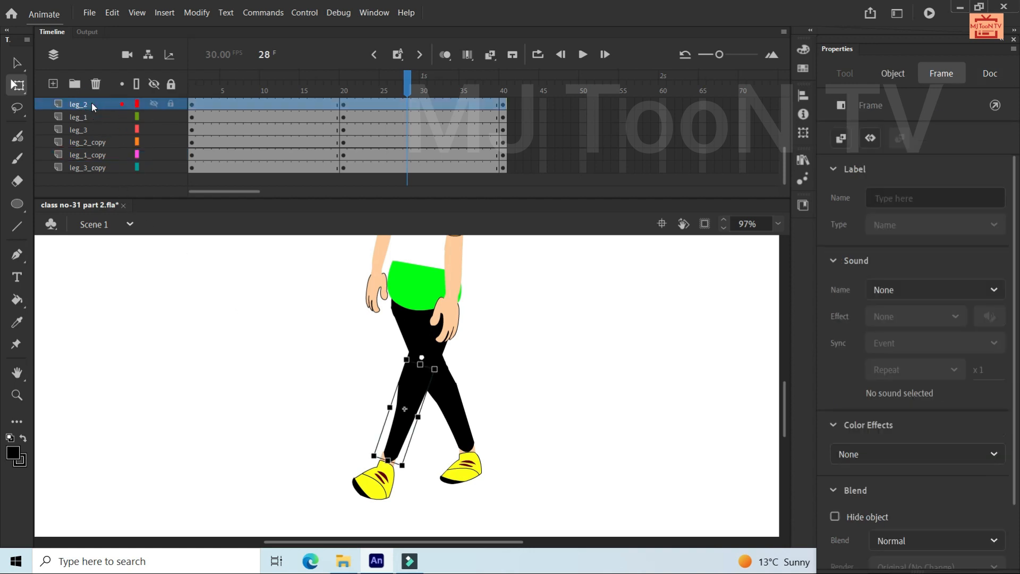
drag(91, 103, 97, 183)
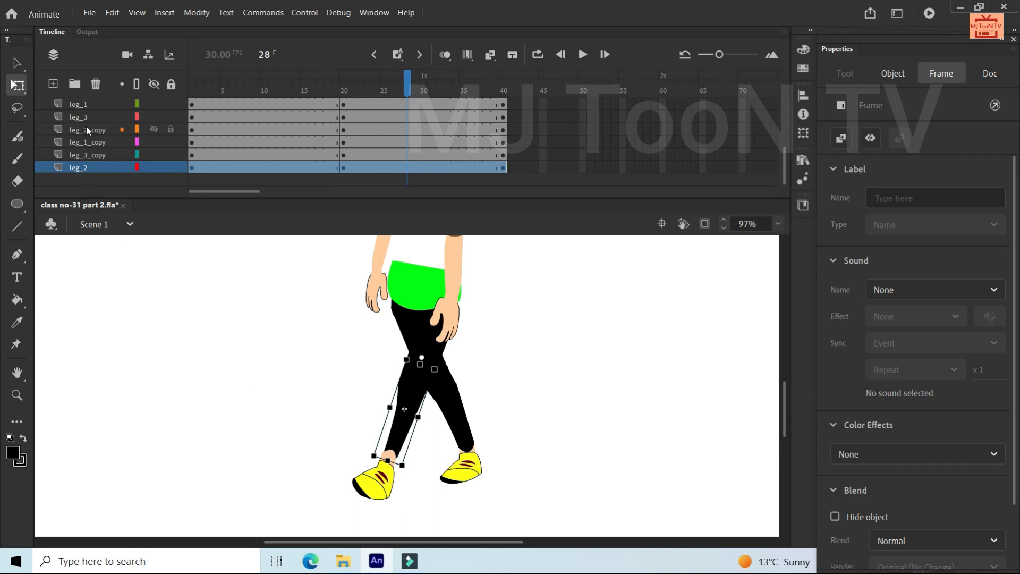
drag(84, 103, 94, 171)
drag(87, 104, 95, 179)
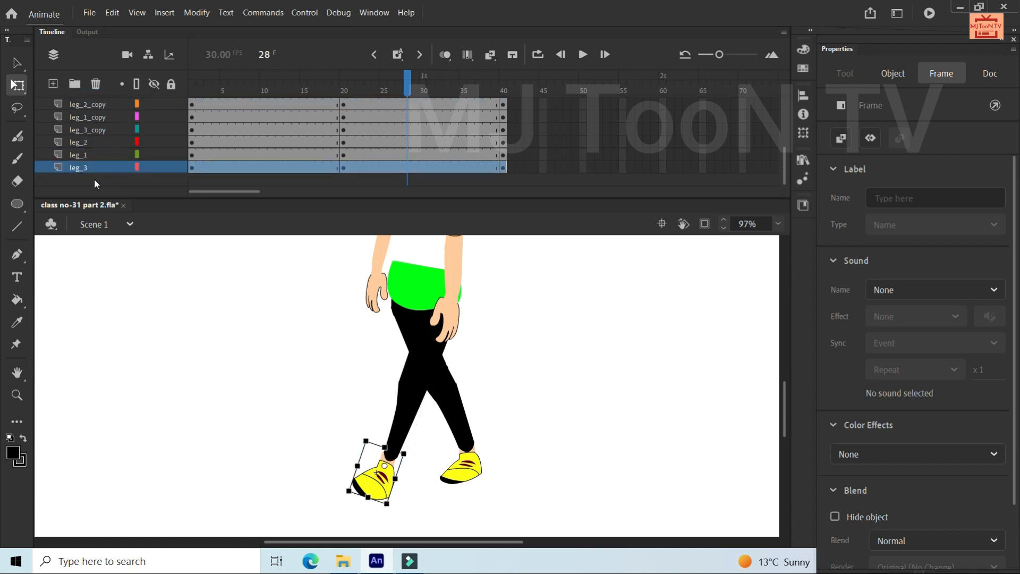
- Inspect the overlap of the far leg's shin and thigh at frame 26
mouse_move(408, 89)
mouse_down()
mouse_move(279, 88)
mouse_move(407, 88)
mouse_up()
mouse_move(407, 54)
mouse_down()
mouse_move(368, 59)
mouse_move(391, 64)
mouse_up()
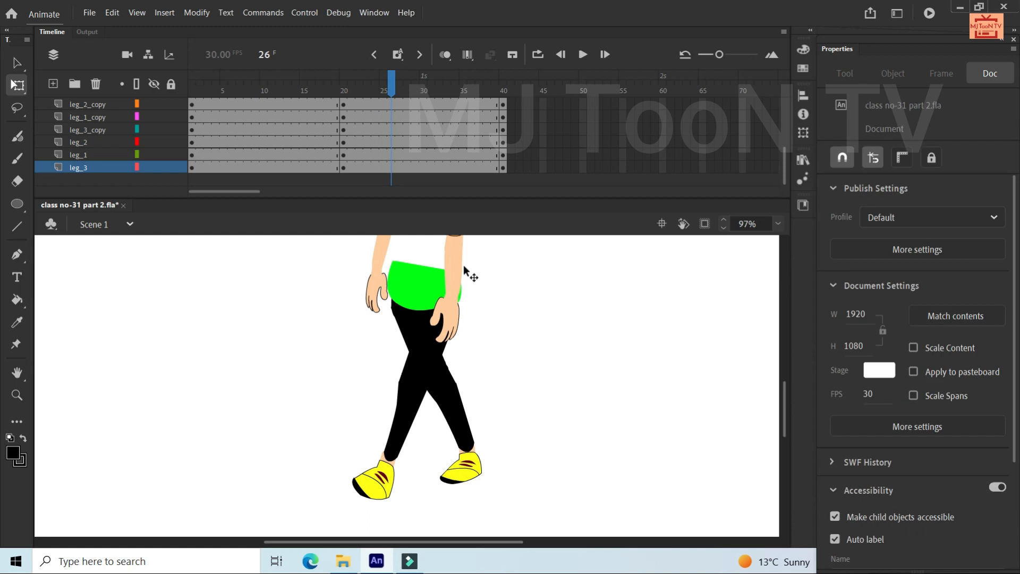
click(431, 365)
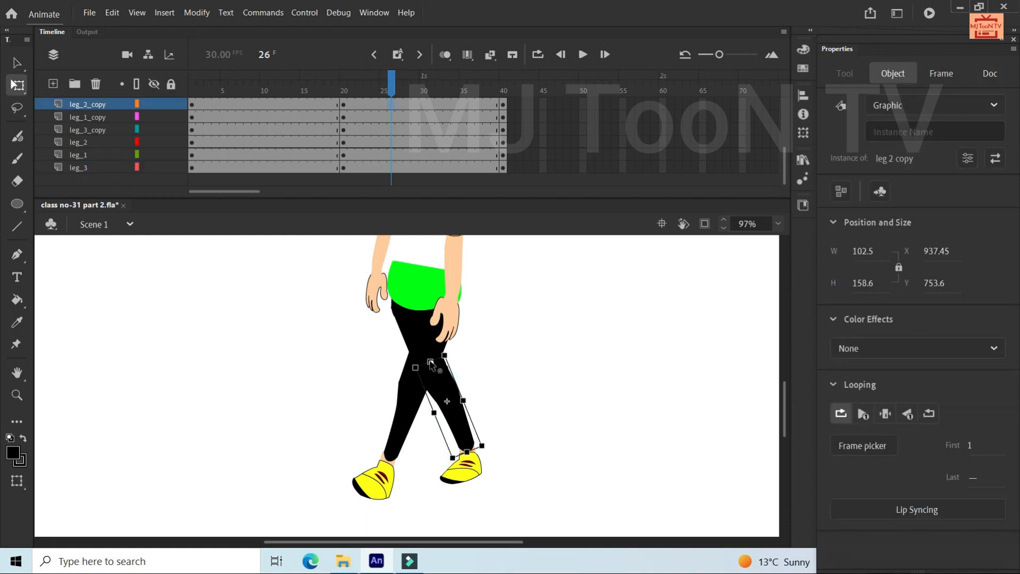
click(434, 364)
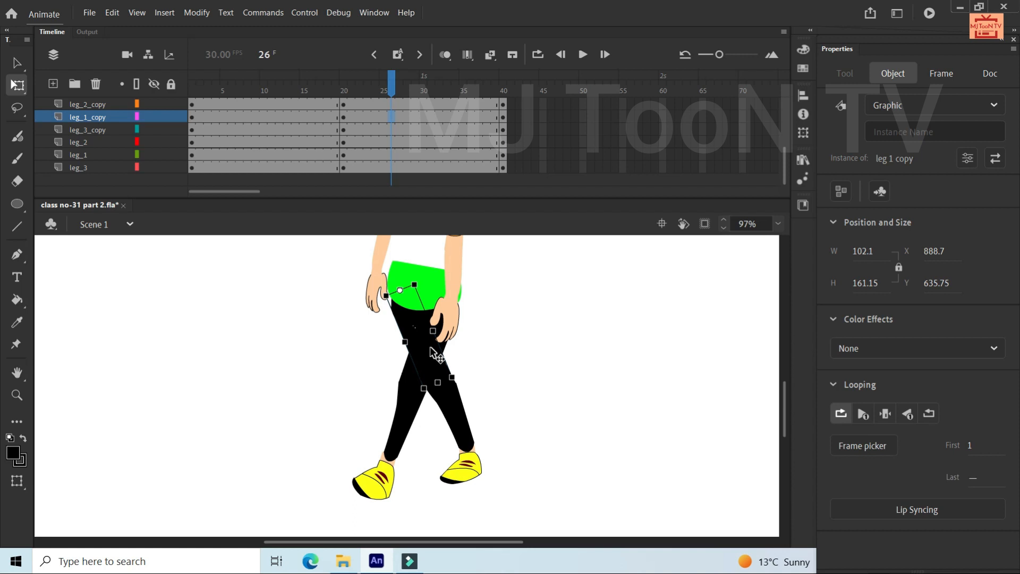
click(512, 351)
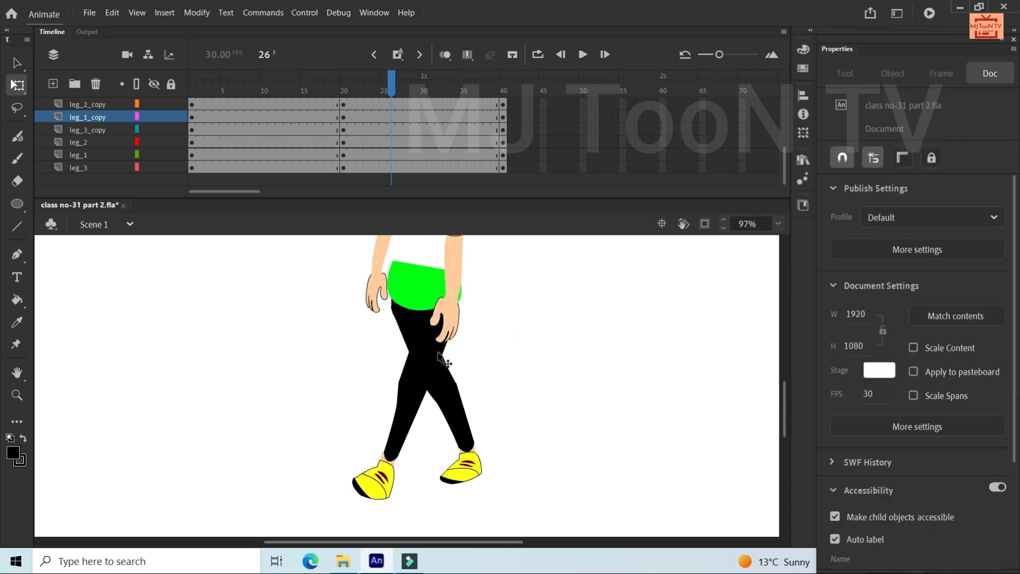
click(433, 354)
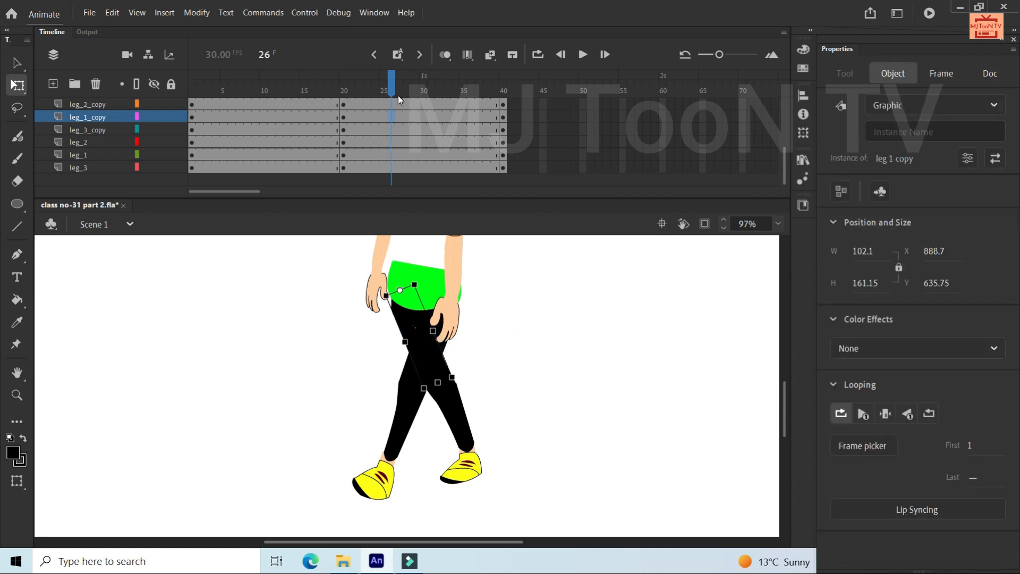
- Select the leg_2, leg_1 and leg_3 layers and move them back between the hip and leg_2_copy layers
click(87, 142)
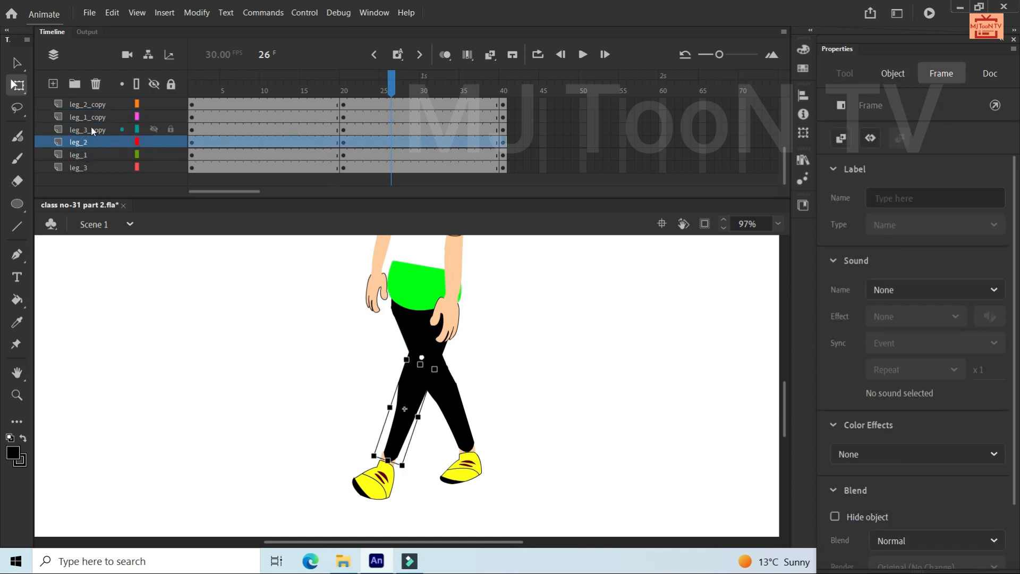
shift+click(88, 154)
click(88, 168)
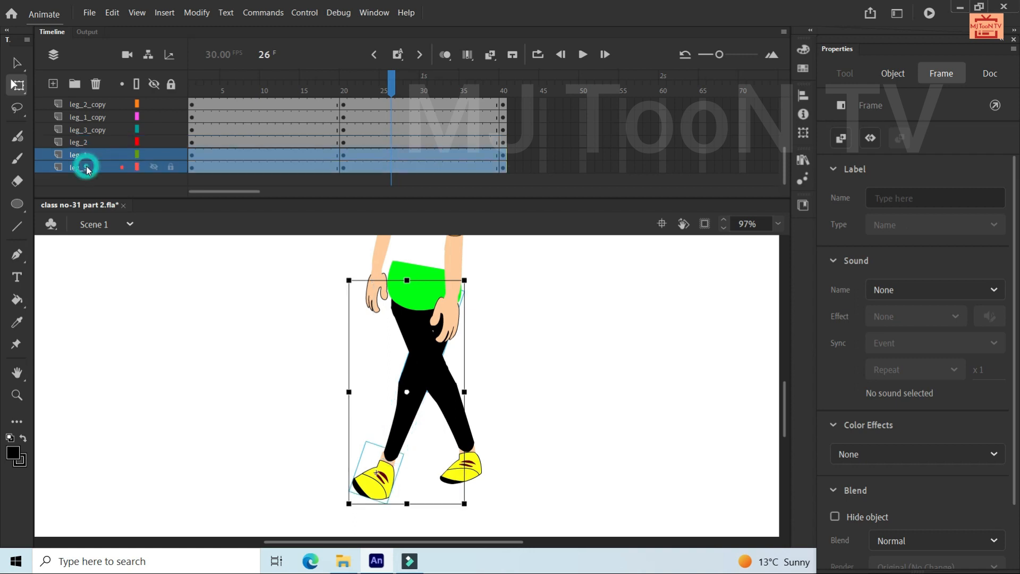
click(86, 152)
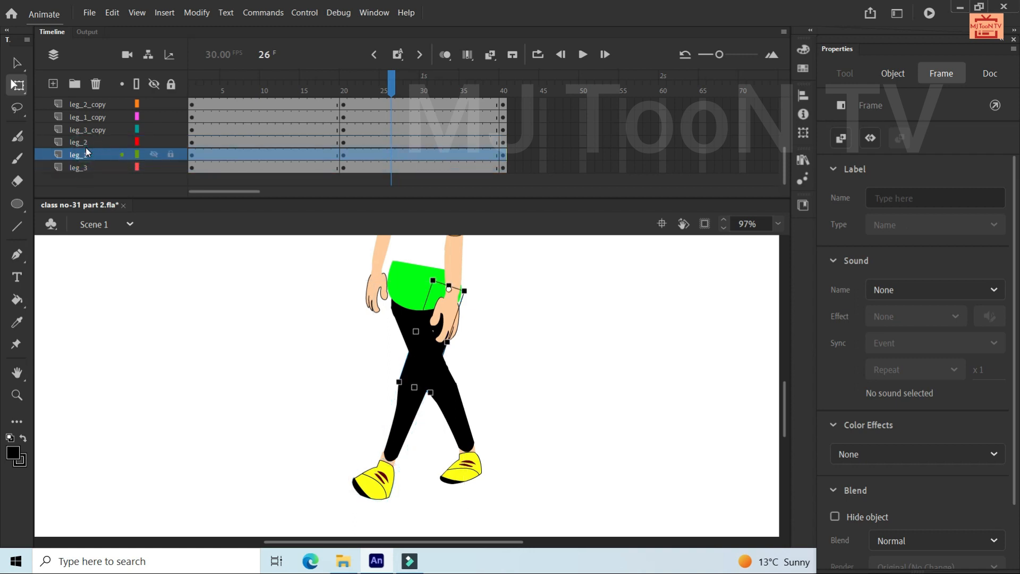
click(84, 141)
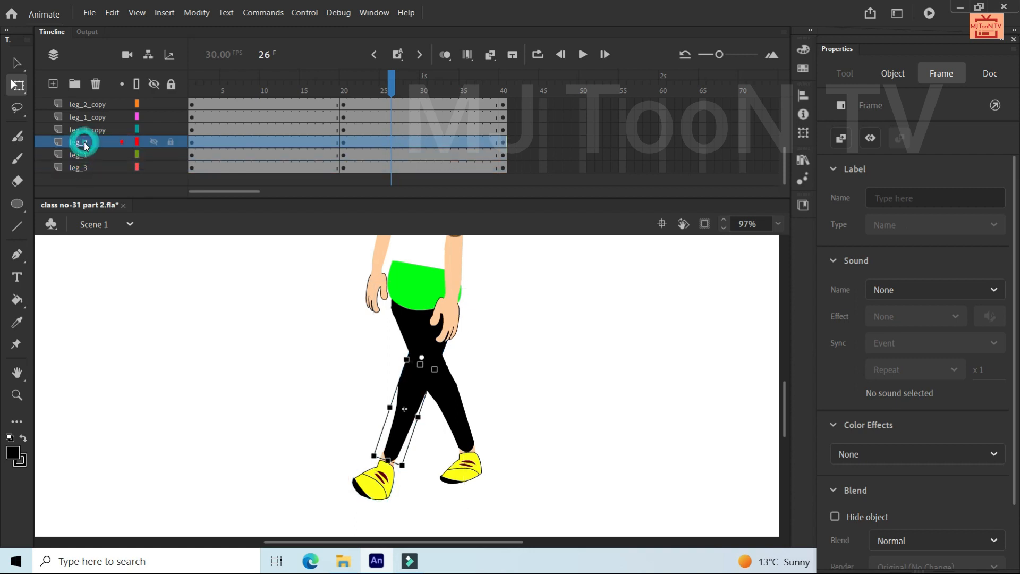
shift+click(79, 168)
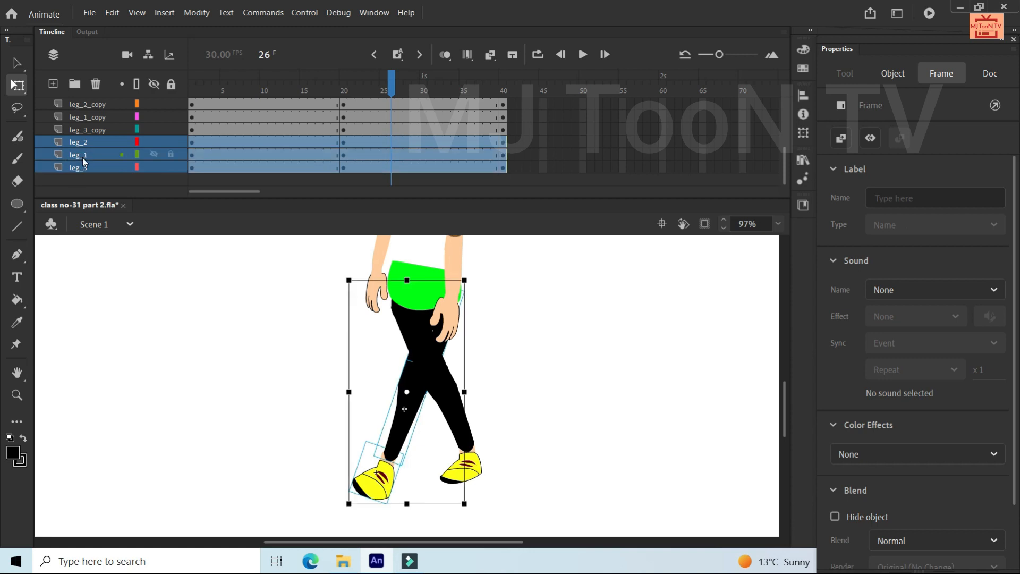
drag(82, 158, 88, 135)
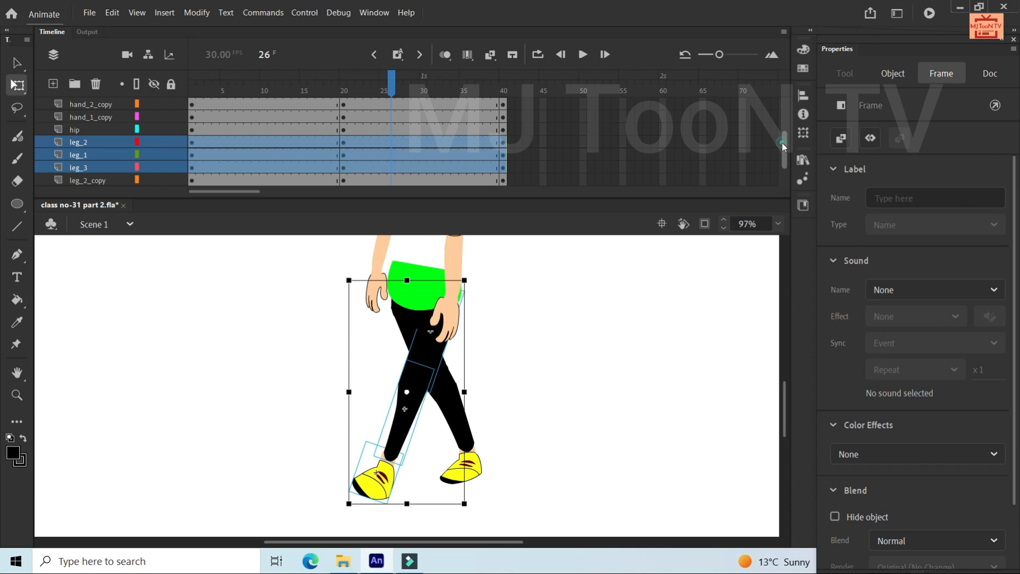
- Check the layer stack and compare the leg poses at frames 13 and 20, finishing at frame 20
drag(783, 142, 789, 107)
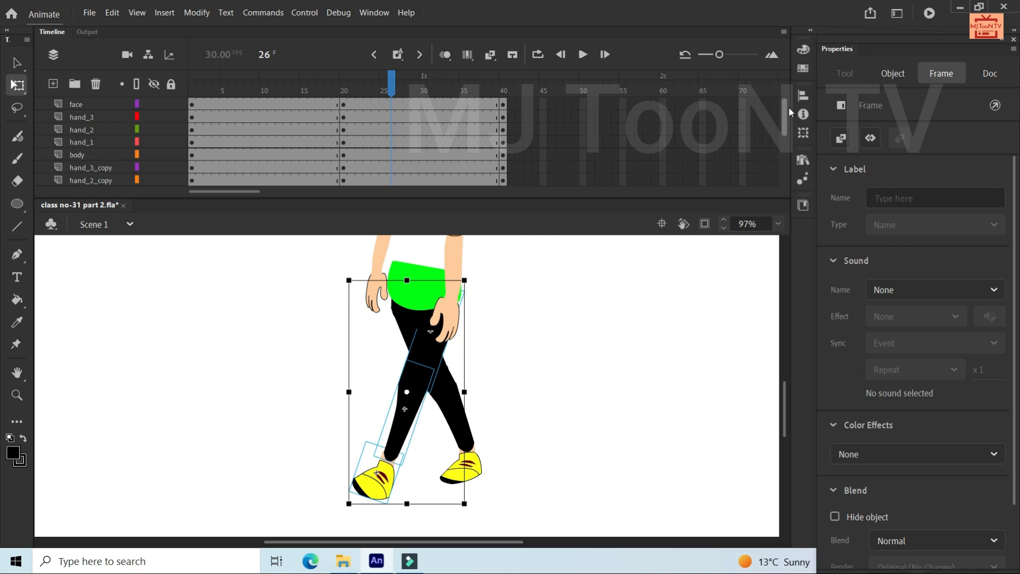
drag(787, 107, 783, 131)
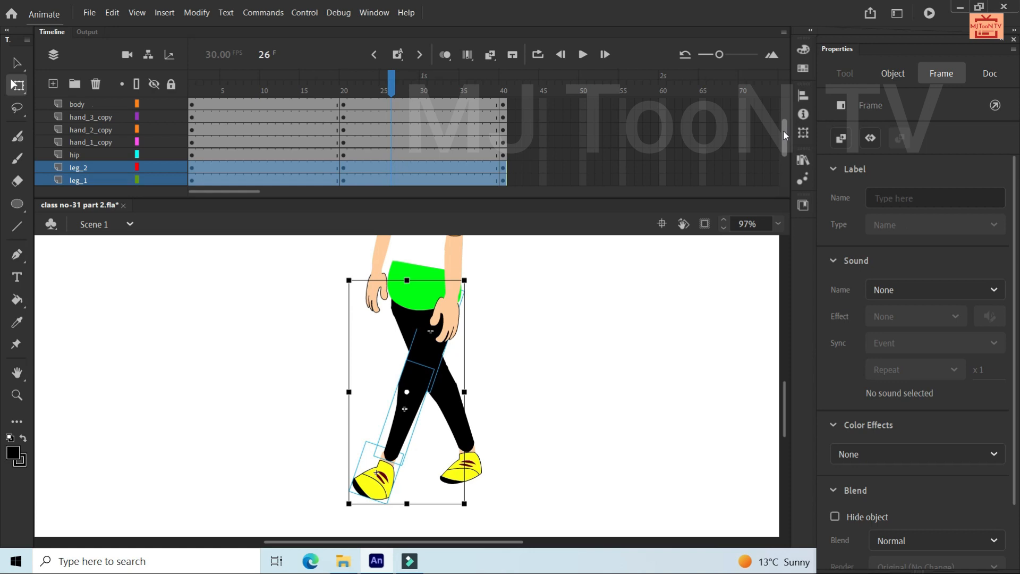
drag(785, 133, 785, 146)
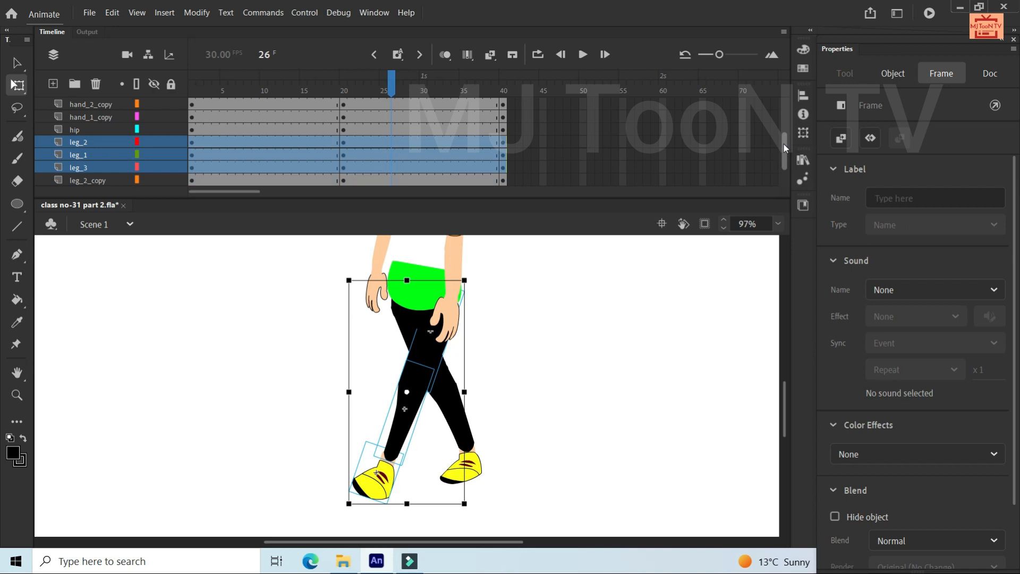
click(603, 296)
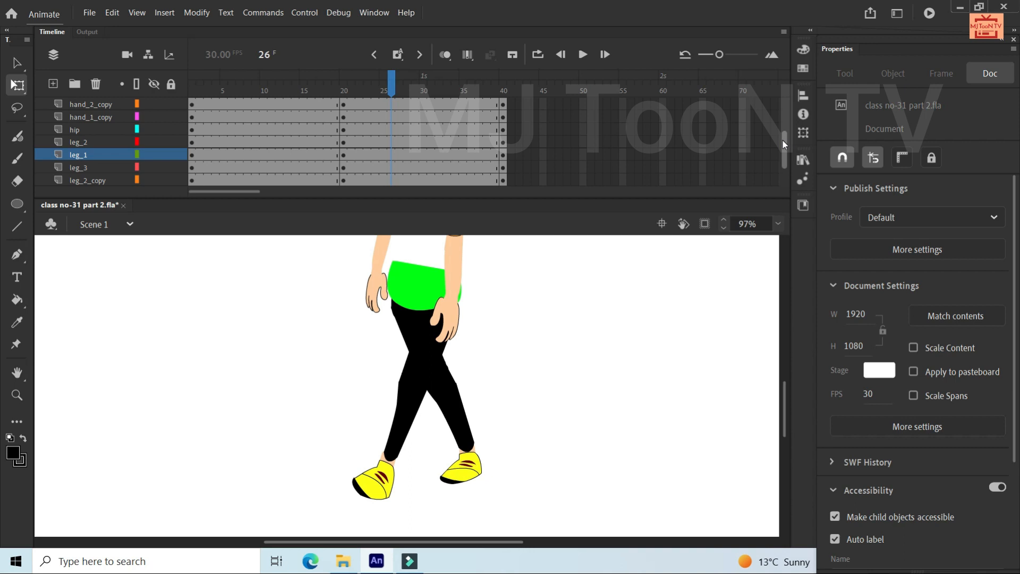
drag(783, 139, 784, 107)
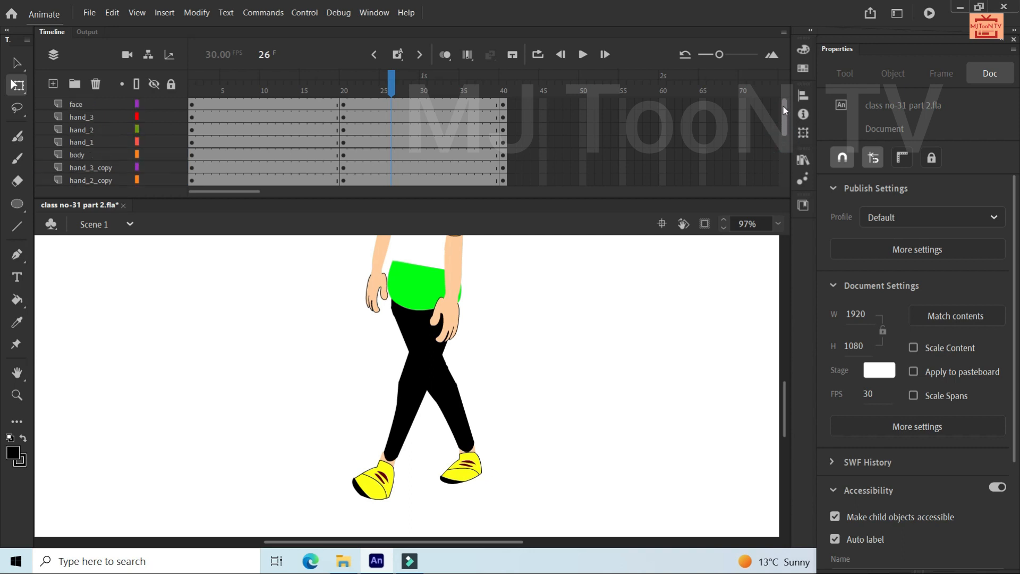
drag(391, 86, 346, 87)
drag(348, 81, 287, 96)
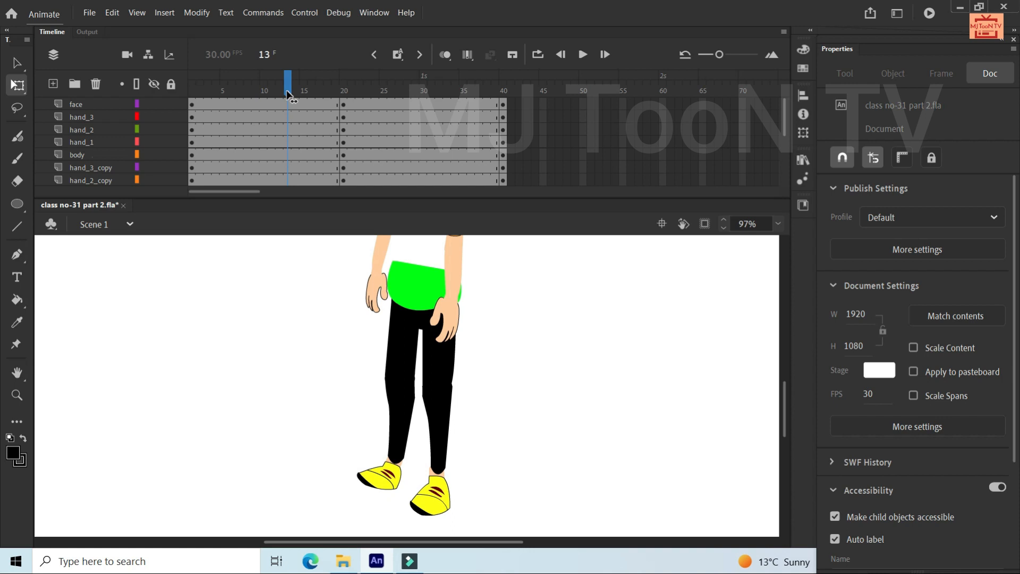
drag(287, 95, 343, 84)
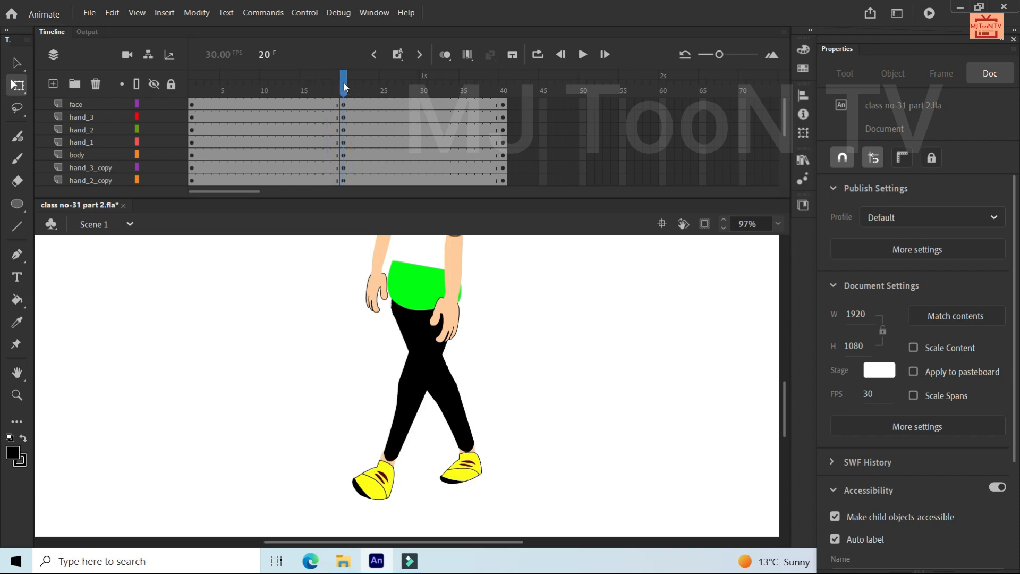
- Select the near arm's hand_3, hand_2 and hand_1 parts at frame 20 and rotate them backward around a pivot at the shoulder
double_click(417, 401)
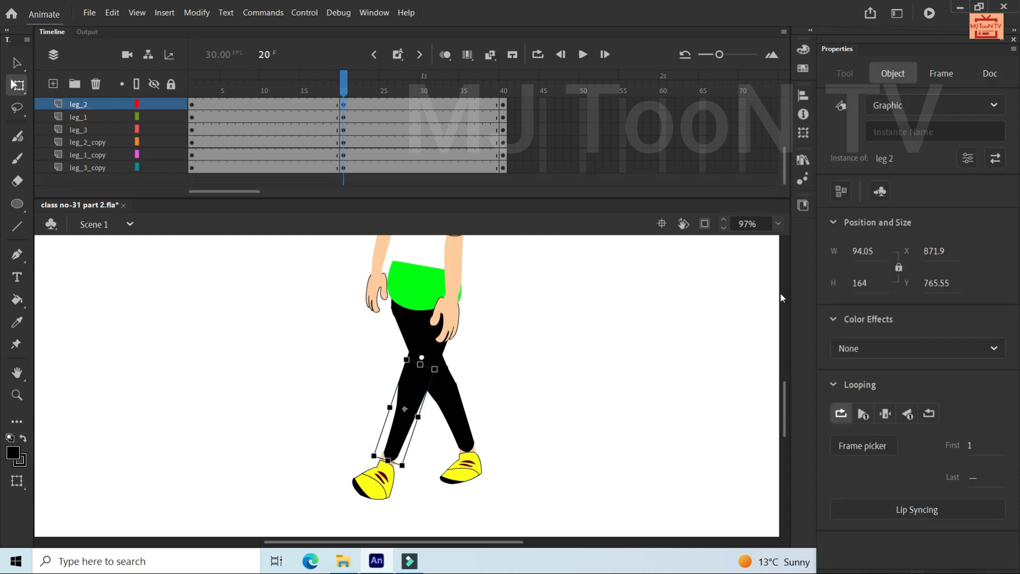
drag(786, 171, 781, 140)
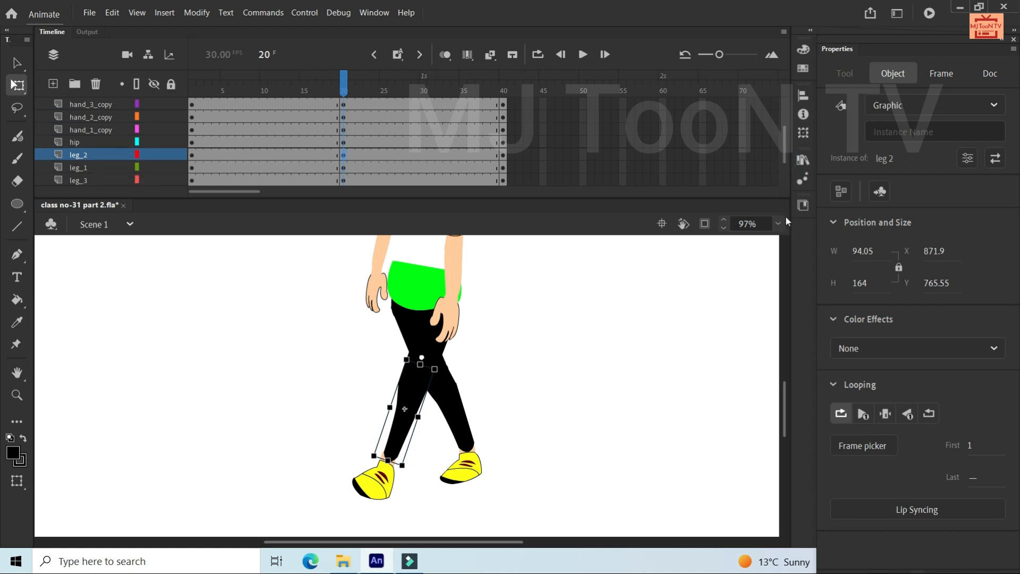
drag(785, 395, 782, 365)
click(575, 446)
click(451, 429)
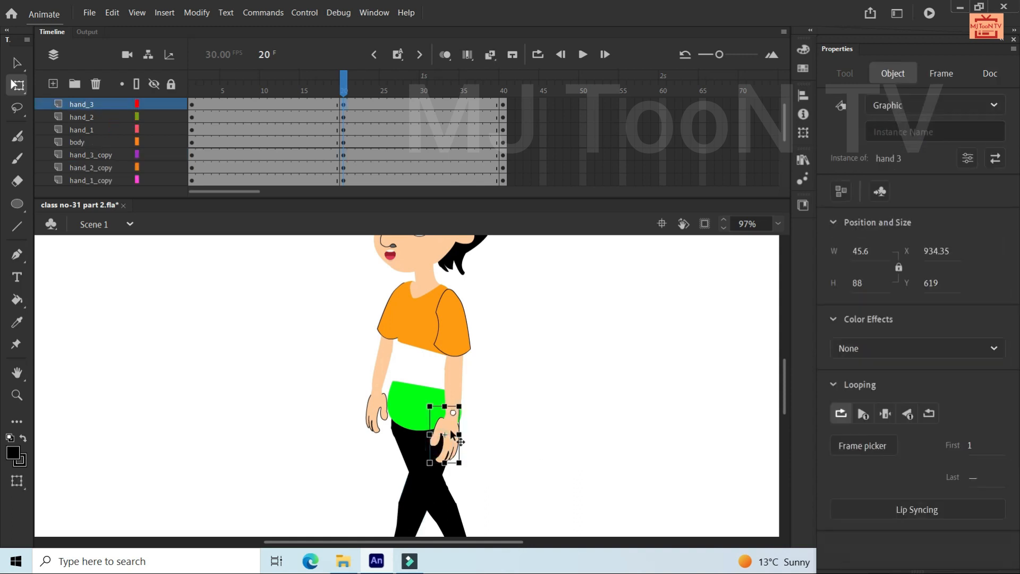
shift+click(455, 385)
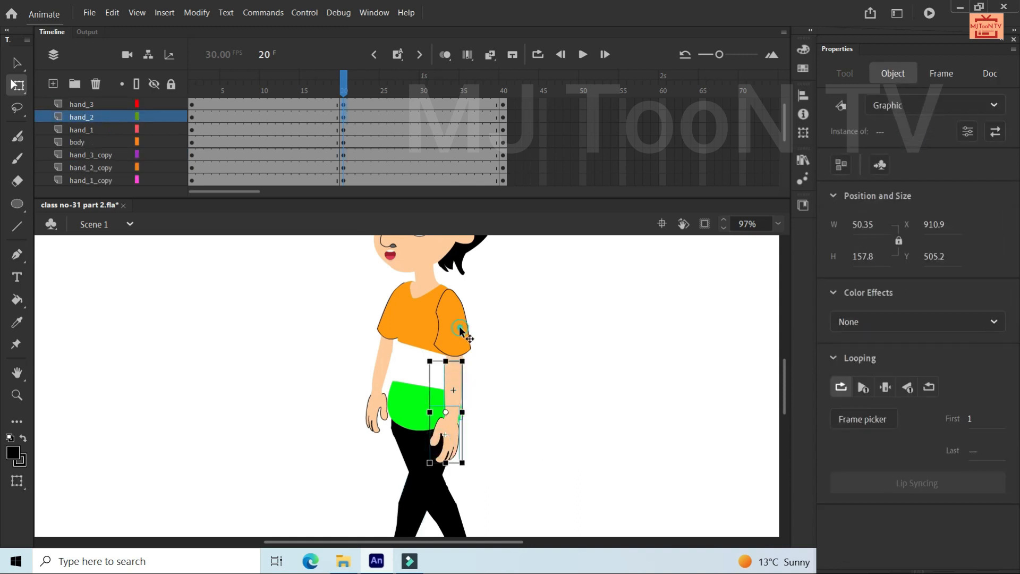
shift+click(459, 327)
drag(451, 377, 444, 295)
drag(481, 470, 507, 424)
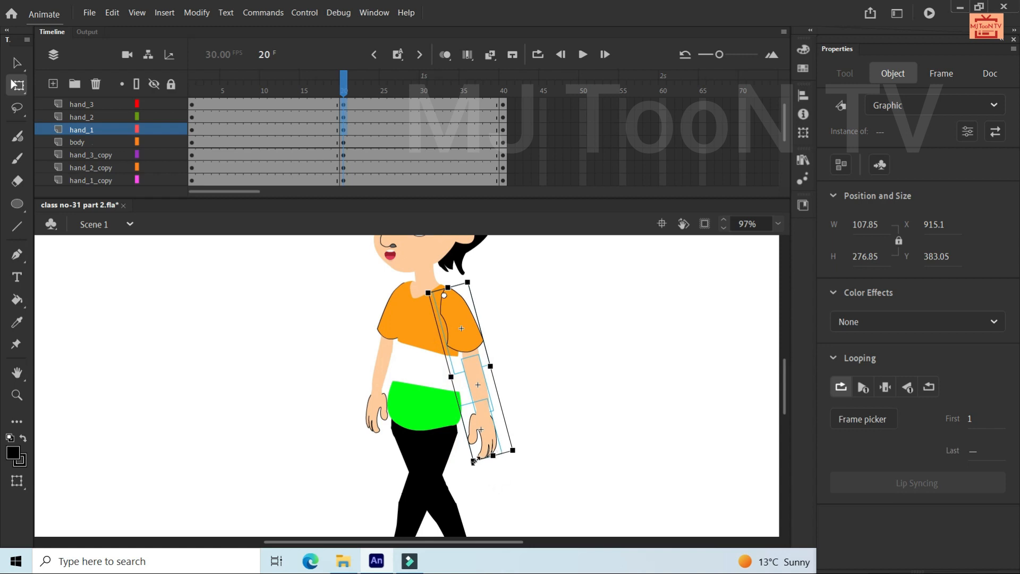
- Undo a trial resize of the near arm and scale it to about 93 px wide and 232 px high
drag(473, 461, 473, 435)
key(ctrl+z)
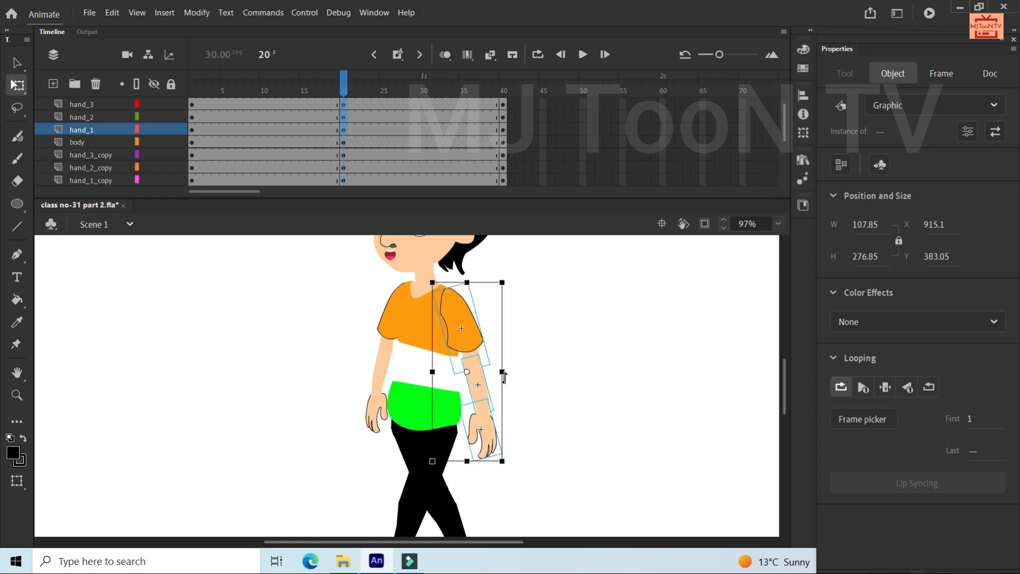
drag(502, 373, 498, 373)
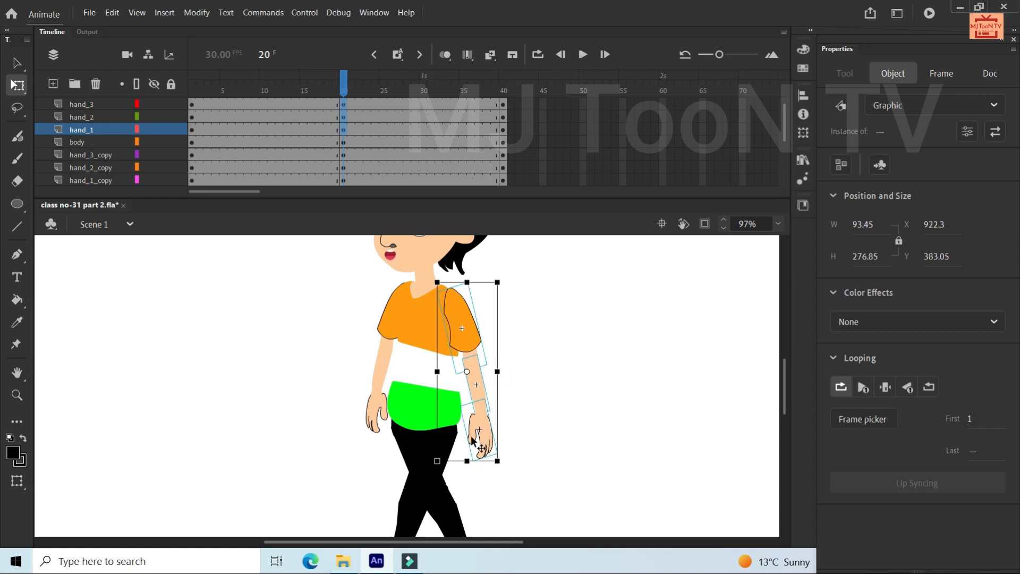
drag(467, 460, 467, 446)
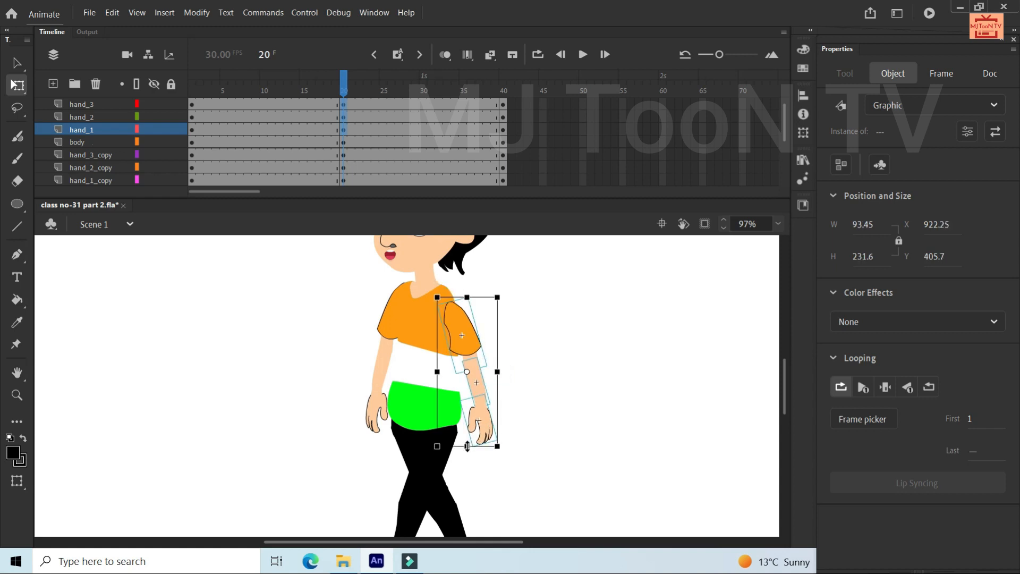
- Nudge the scaled near arm up and left onto the shoulder, and rotate it slightly further backward around the shoulder
key(Up)
key(Up)
key(Up)
key(Up)
key(Up)
key(Up)
key(Up)
key(Up)
key(Up)
key(Up)
key(Up)
key(Up)
key(Up)
key(Up)
key(Up)
key(Up)
key(Up)
key(Up)
key(Up)
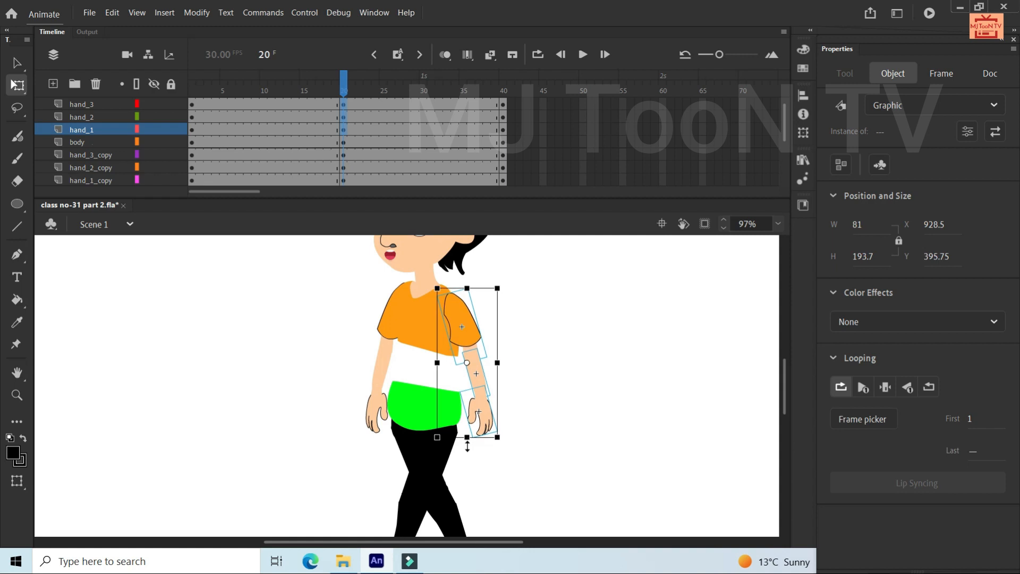
key(Up)
key(Left)
key(Up)
key(Left)
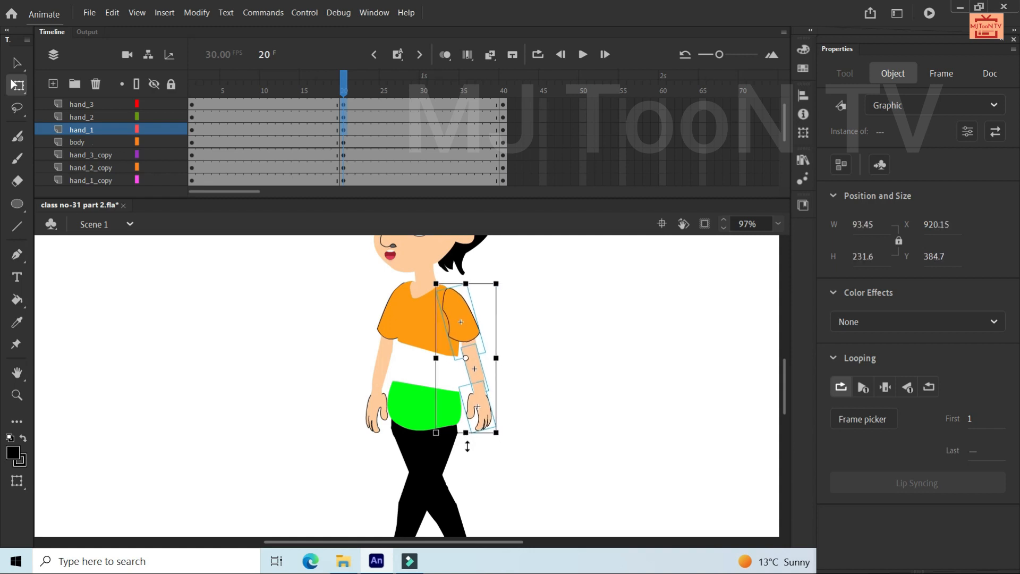
key(Left)
key(Left)
key(Left)
key(Up)
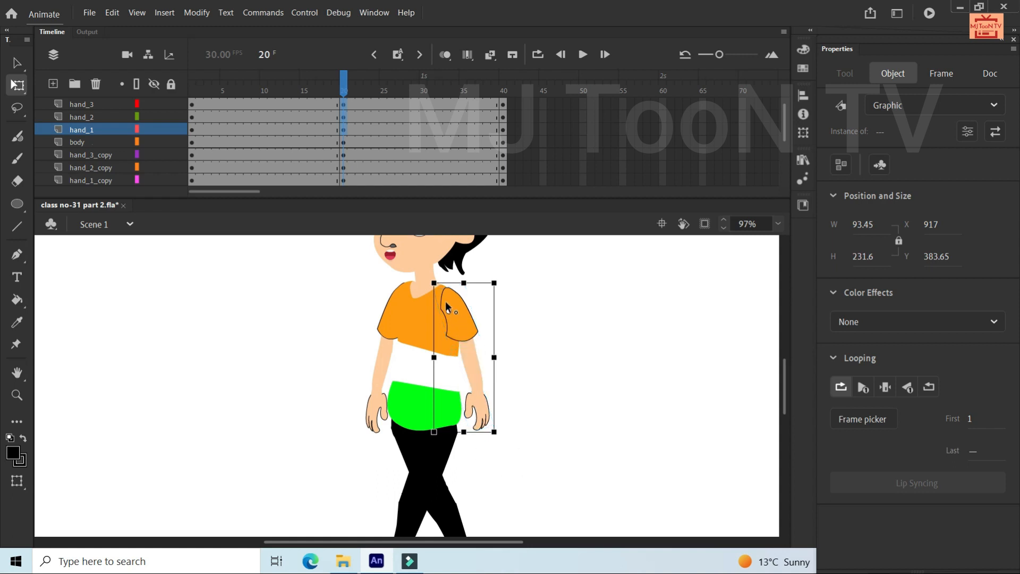
drag(500, 428, 509, 425)
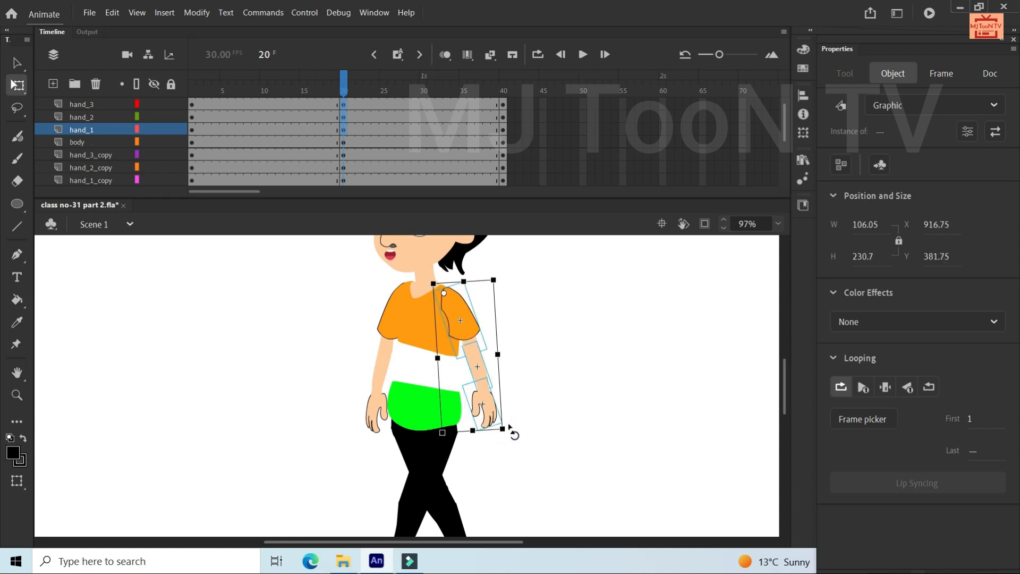
click(371, 410)
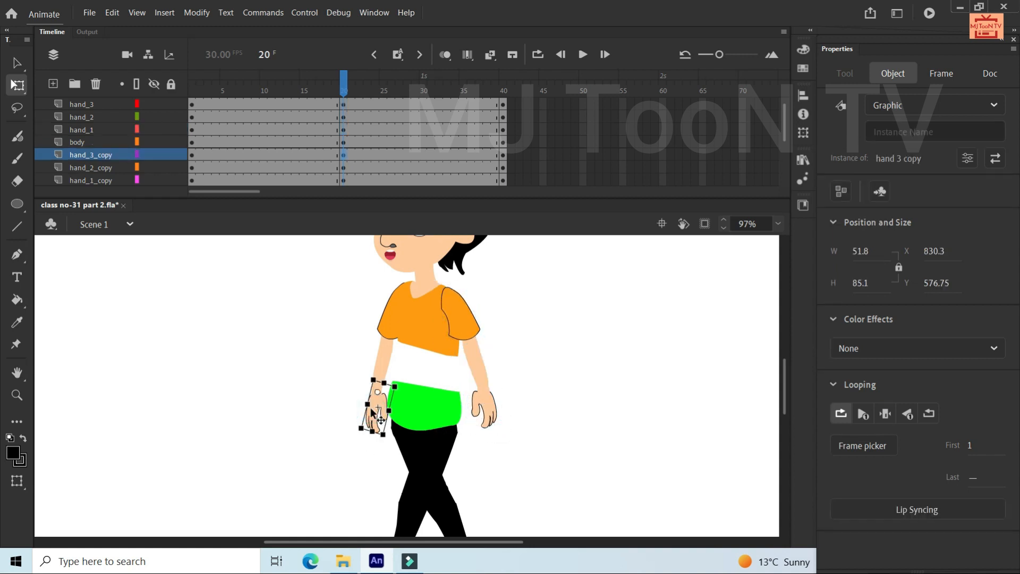
shift+click(381, 363)
shift+click(389, 314)
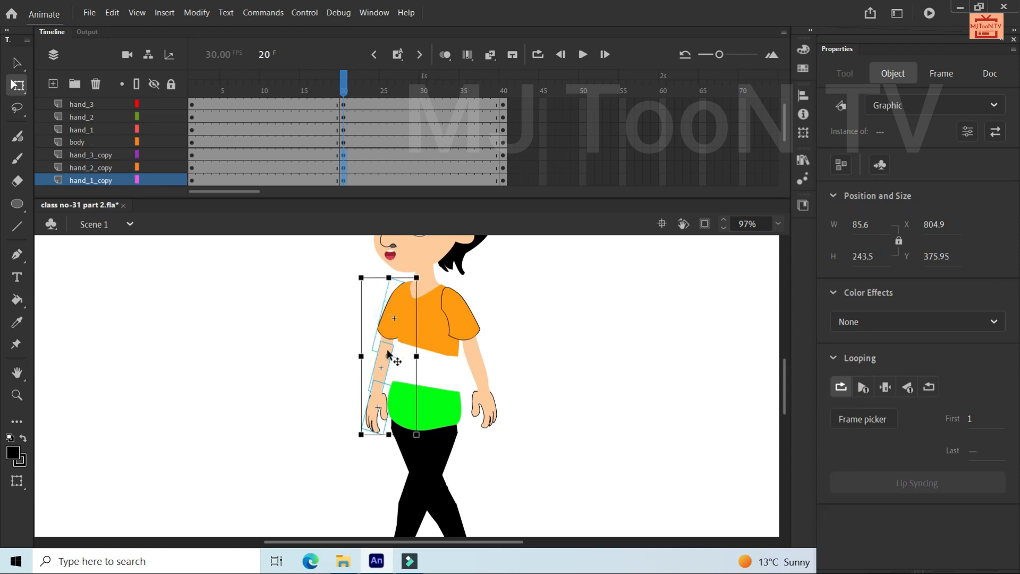
drag(389, 355, 397, 300)
drag(423, 432, 409, 440)
key(ctrl+z)
key(ctrl+z)
key(ctrl+z)
key(ctrl+z)
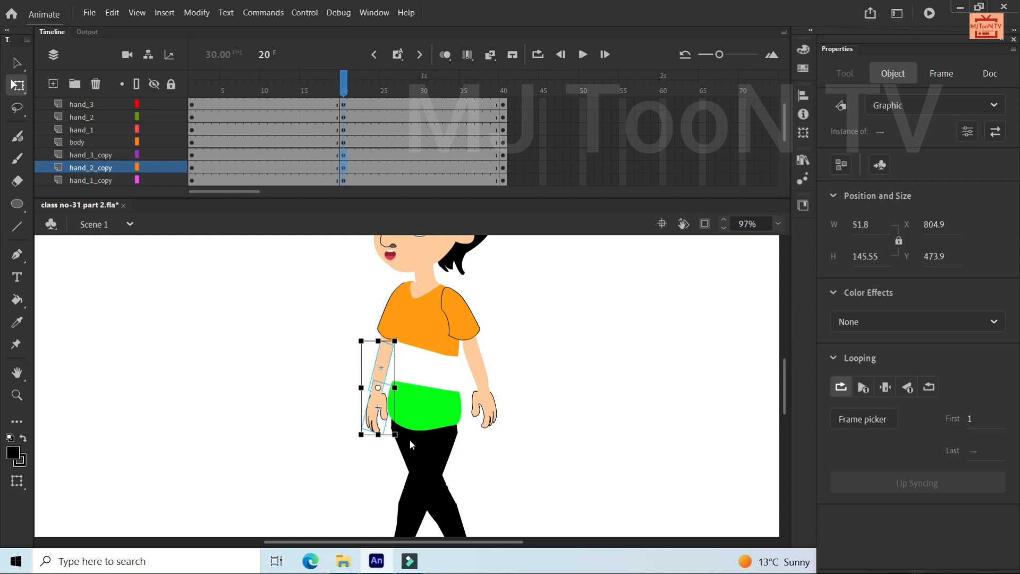
- Undo the near arm's scaling and backward rotation at frame 20, and rotate it forward around a pivot at the shoulder
key(ctrl+z)
key(ctrl+z)
key(ctrl+z)
key(ctrl+z)
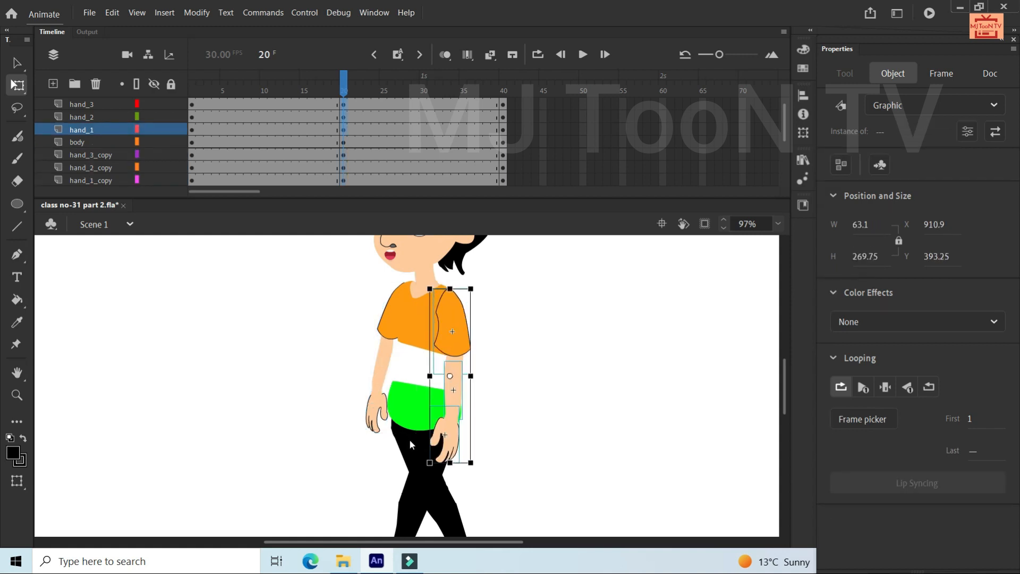
drag(452, 374, 448, 312)
drag(482, 463, 449, 470)
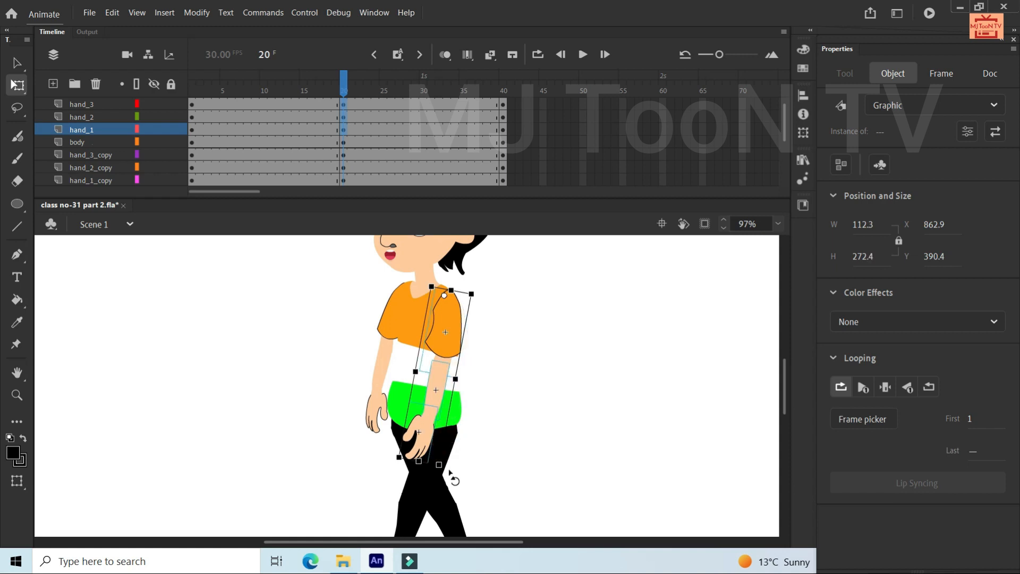
- Select the far arm's hand_3_copy, hand_2_copy and hand_1_copy parts and rotate them slightly backward around a pivot at the shoulder
click(365, 412)
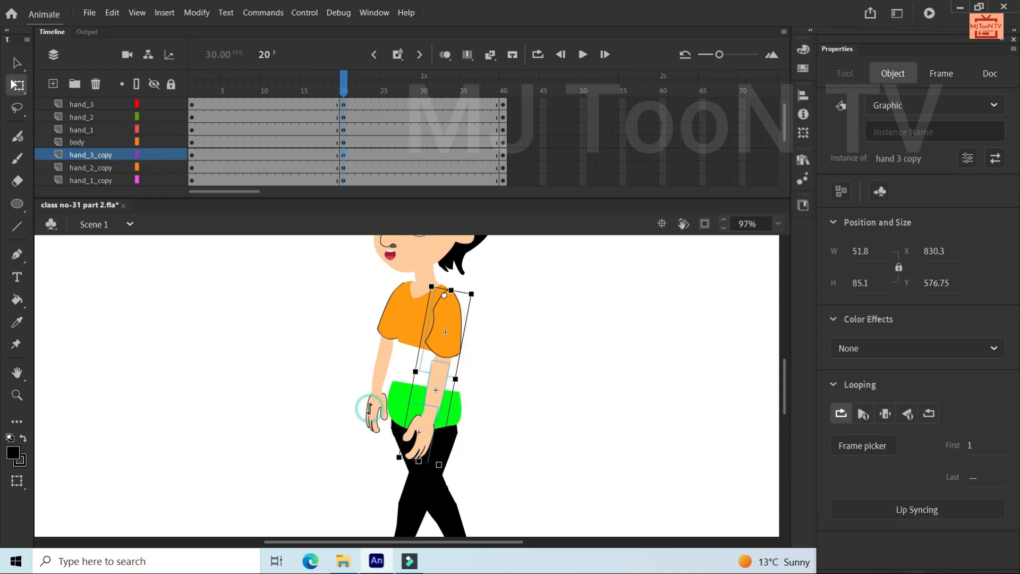
click(387, 371)
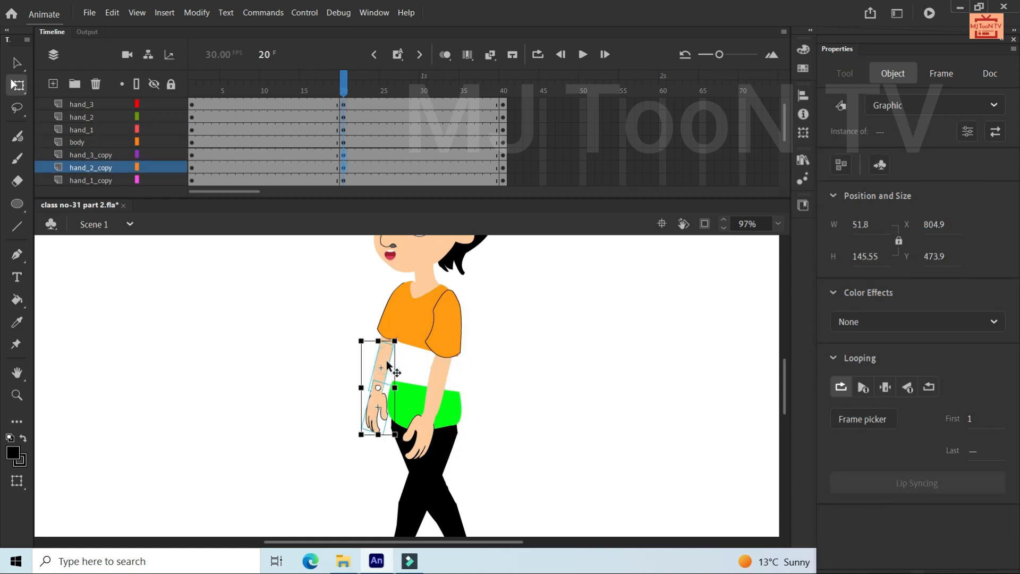
click(388, 306)
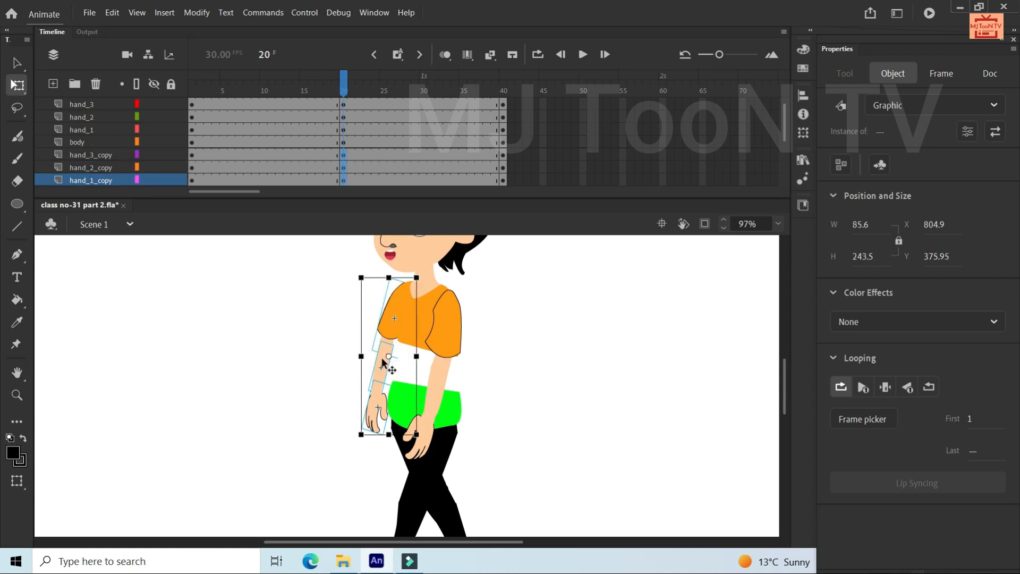
drag(387, 356, 392, 307)
drag(356, 440, 349, 434)
drag(413, 441, 434, 407)
drag(376, 439, 367, 426)
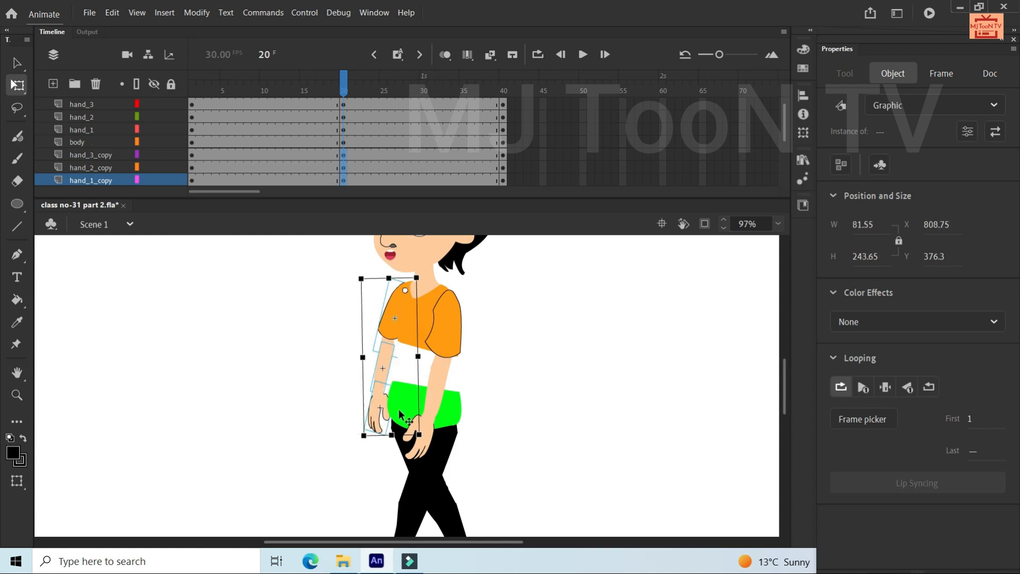
- Shorten the far arm to about 229 px high and fine-tune its rotation around the shoulder
drag(419, 353, 417, 354)
key(ctrl+z)
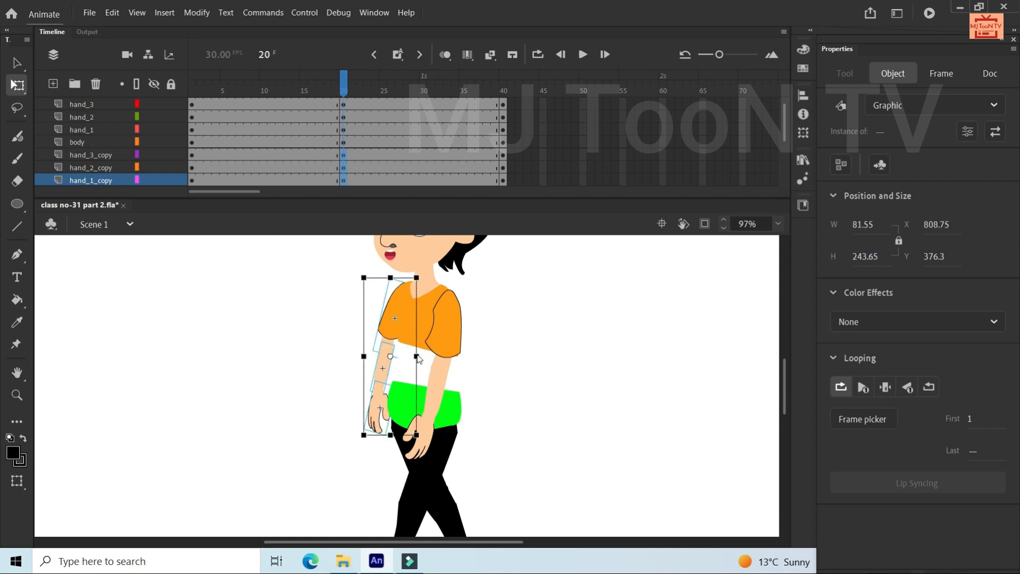
drag(390, 435, 388, 426)
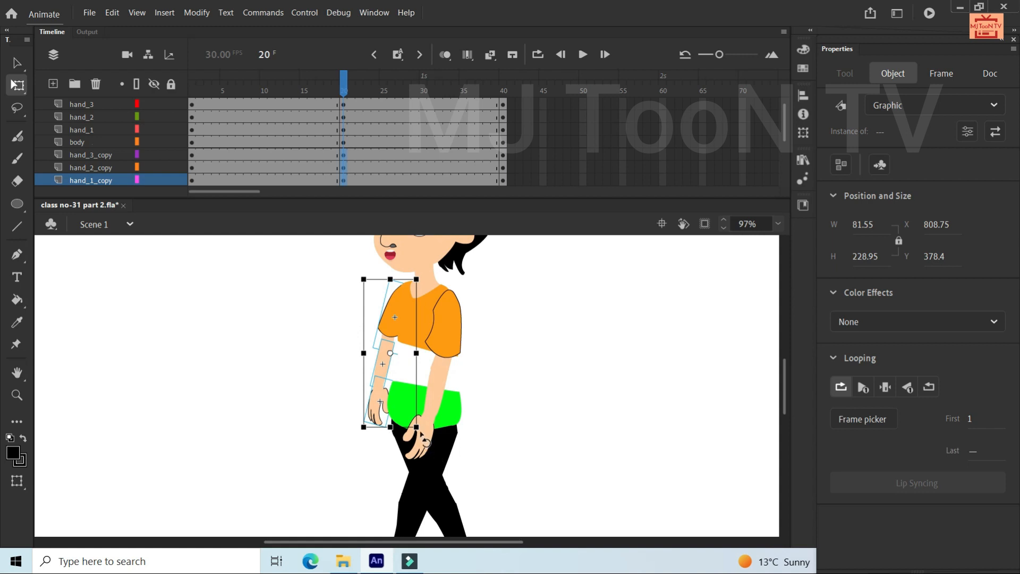
drag(390, 351, 397, 302)
drag(429, 421, 427, 427)
- Create classic tweens on all layers for the spans before and after the frame 20 keyframes
drag(343, 81, 278, 59)
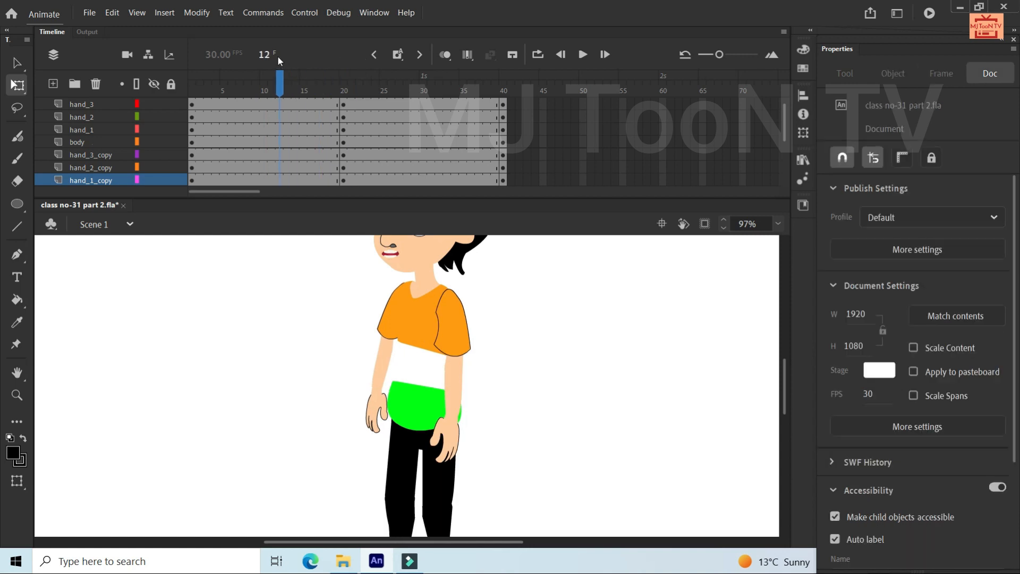
drag(783, 127, 784, 114)
drag(308, 99, 397, 285)
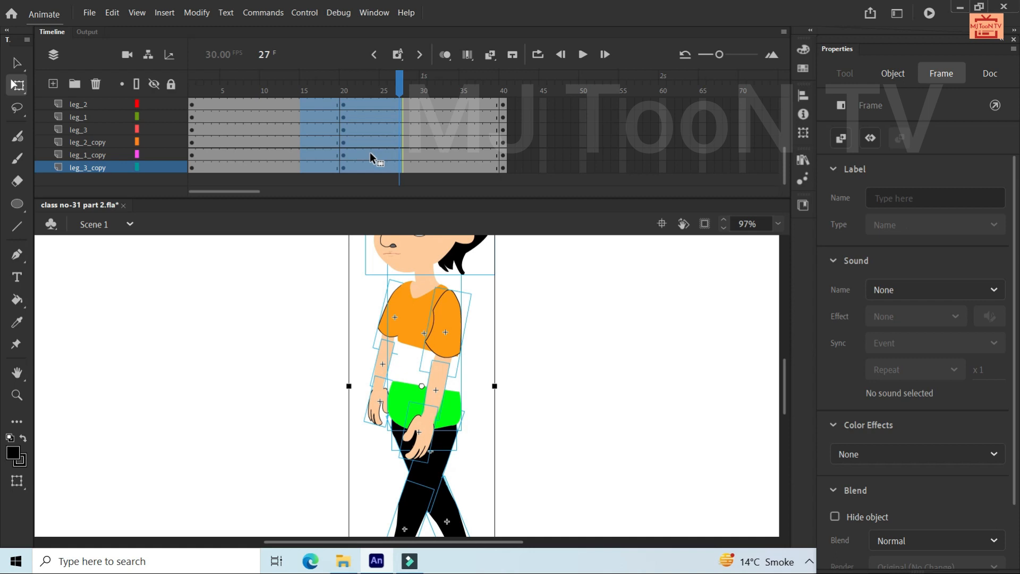
right_click(367, 138)
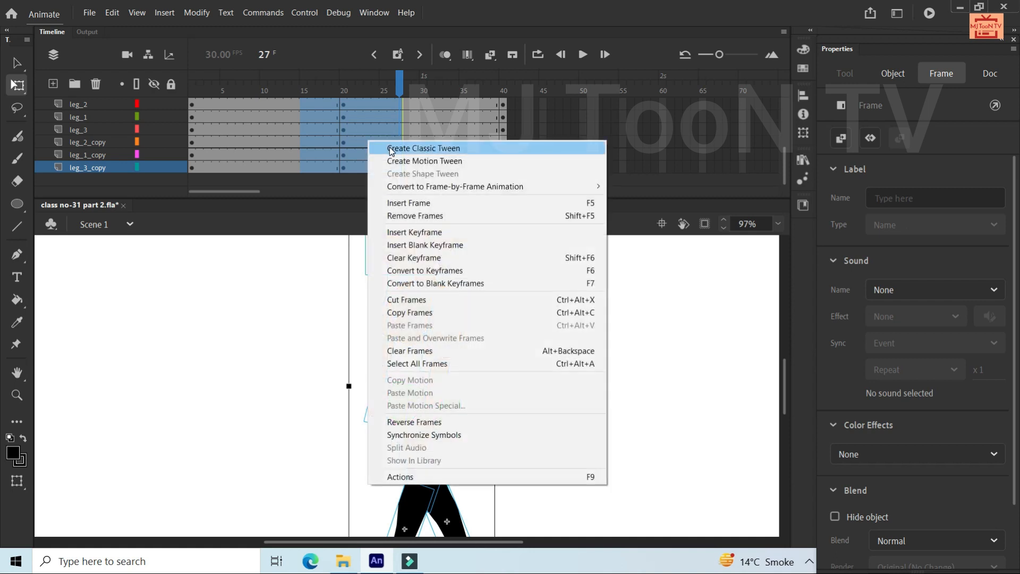
click(390, 146)
- Scrub the playhead through the tweened frames to check the leg and arm motion on the whole figure
drag(401, 84, 346, 90)
drag(357, 85, 315, 107)
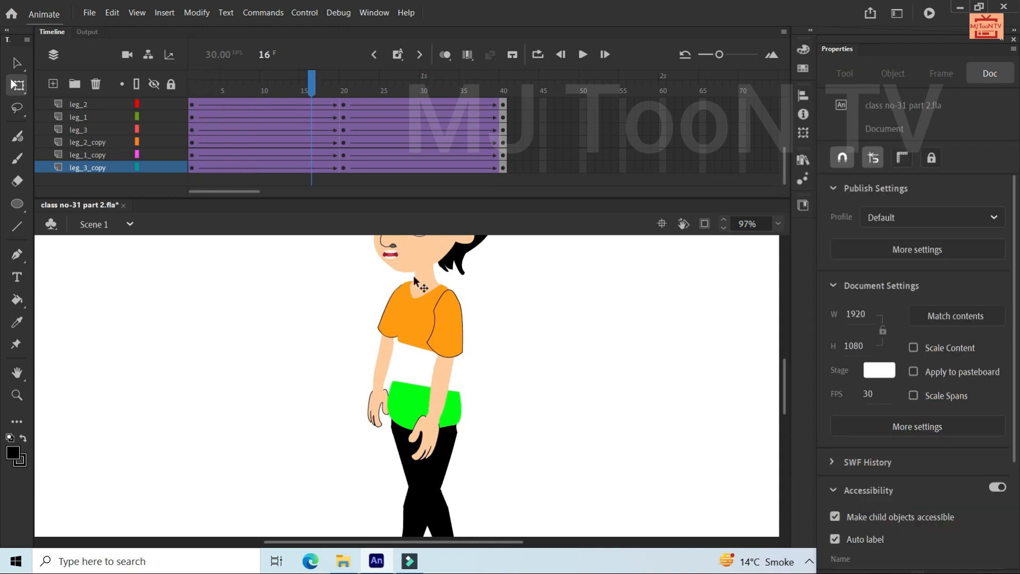
scroll(415, 336, down, 2)
scroll(415, 337, down, 1)
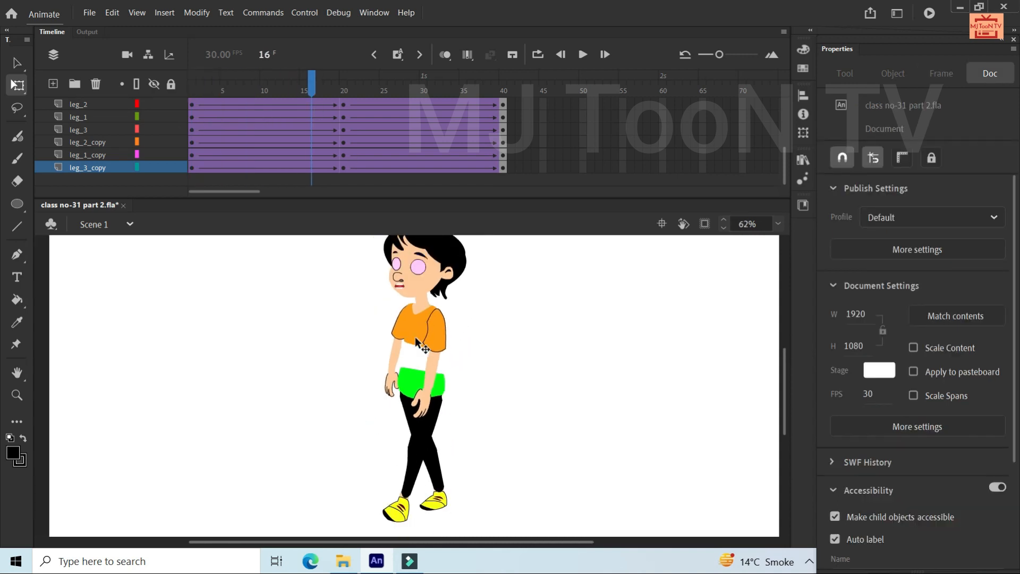
drag(314, 90, 165, 128)
drag(246, 93, 272, 104)
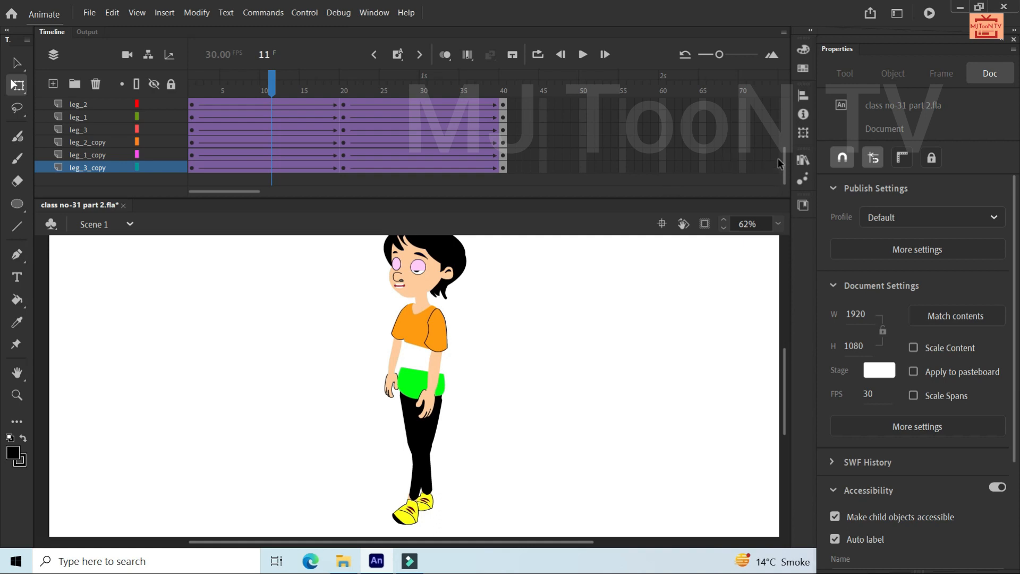
- Insert keyframes at frame 10 on all layers, from face down to leg_3_copy
drag(786, 161, 784, 75)
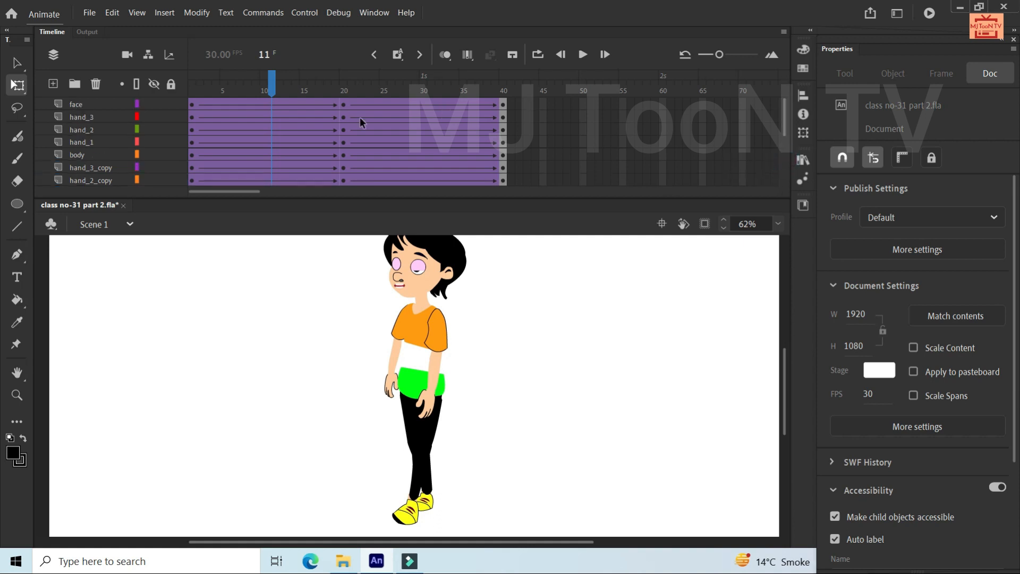
drag(264, 106, 265, 211)
key(F6)
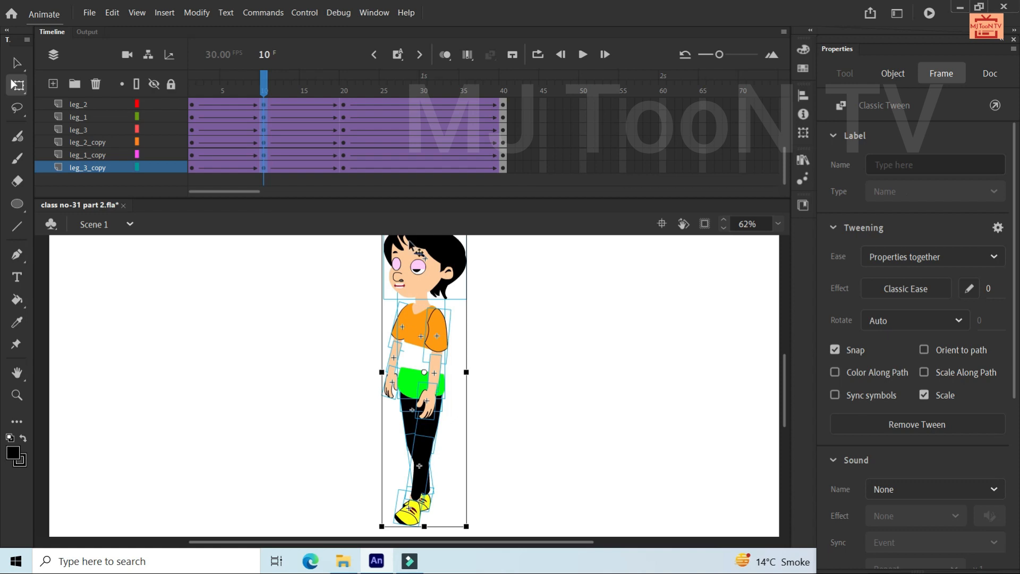
click(564, 411)
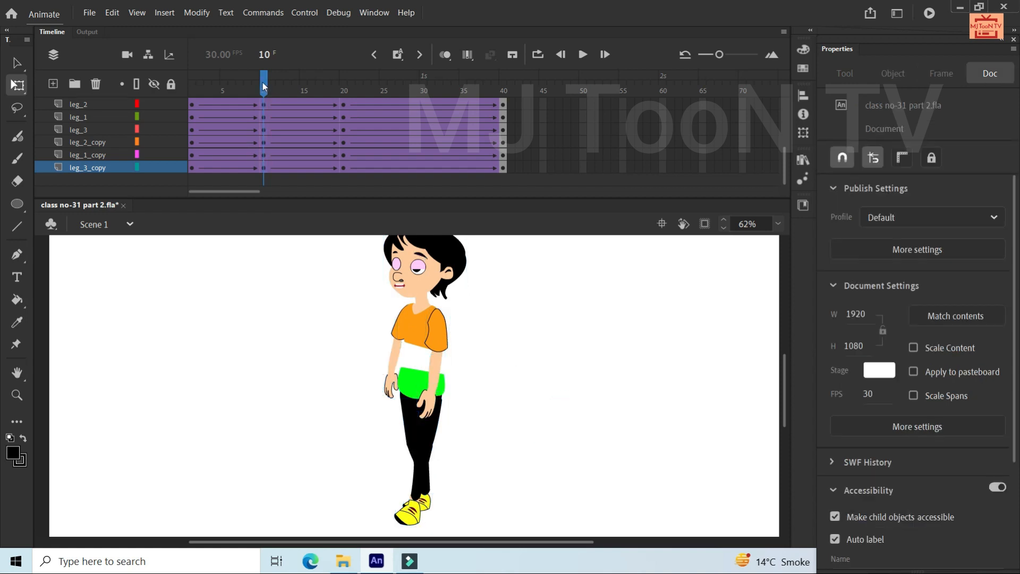
mouse_move(263, 81)
mouse_down()
mouse_move(192, 81)
mouse_move(262, 82)
mouse_up()
- Select the near leg's leg_3 and leg_2 parts at frame 10 and rotate them backward around a pivot at the knee
click(413, 524)
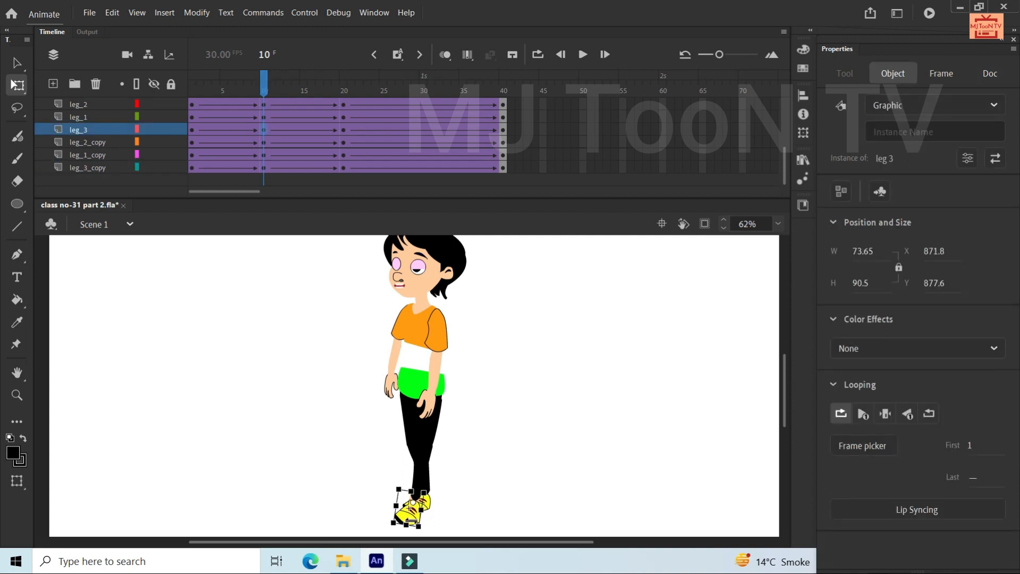
shift+click(420, 475)
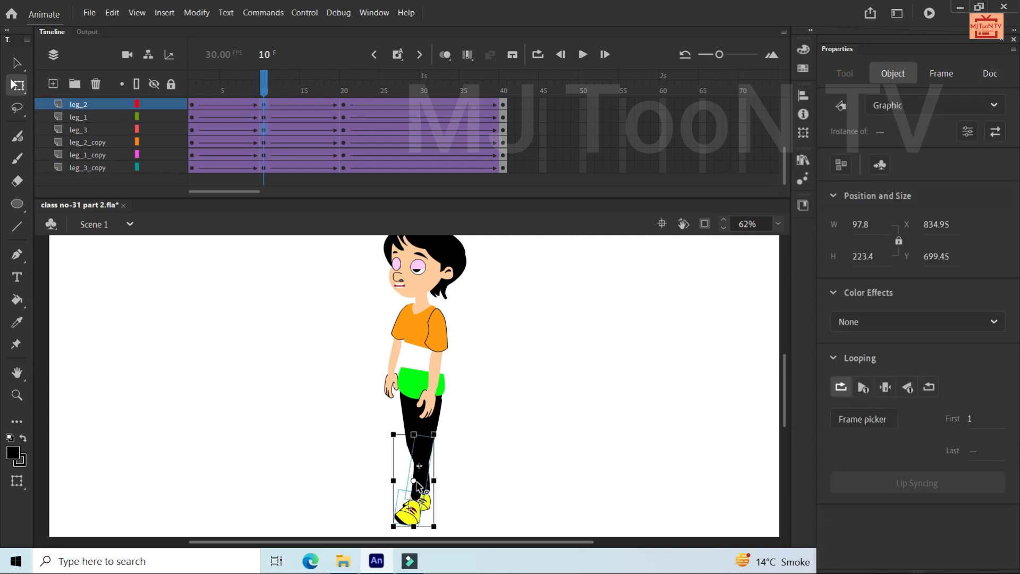
drag(414, 481, 419, 443)
drag(443, 530, 472, 461)
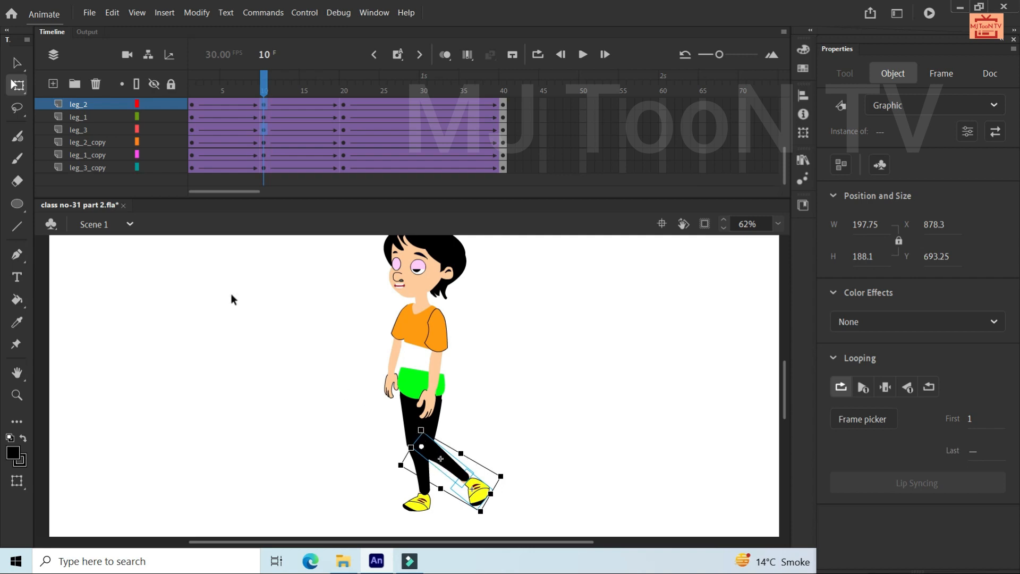
- Nudge the bent lower leg slightly up to the knee with leg_2_copy, leg_1_copy and leg_3_copy hidden, and show those layers again
click(155, 142)
click(155, 155)
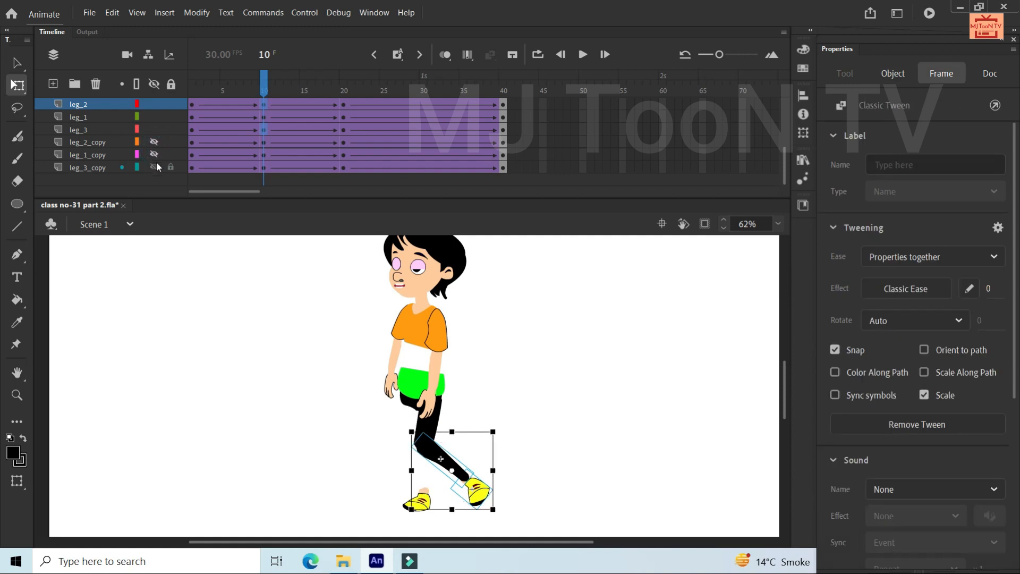
click(155, 166)
key(Up)
key(Up)
key(Up)
key(Up)
key(Up)
key(Up)
key(Up)
key(Up)
key(Up)
key(Up)
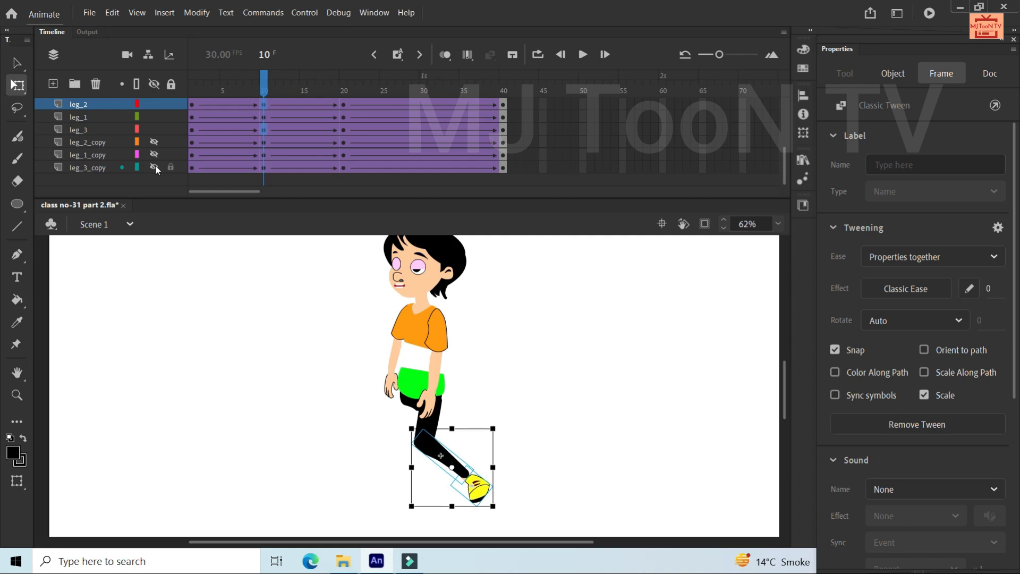
key(Up)
key(Down)
key(Down)
key(Down)
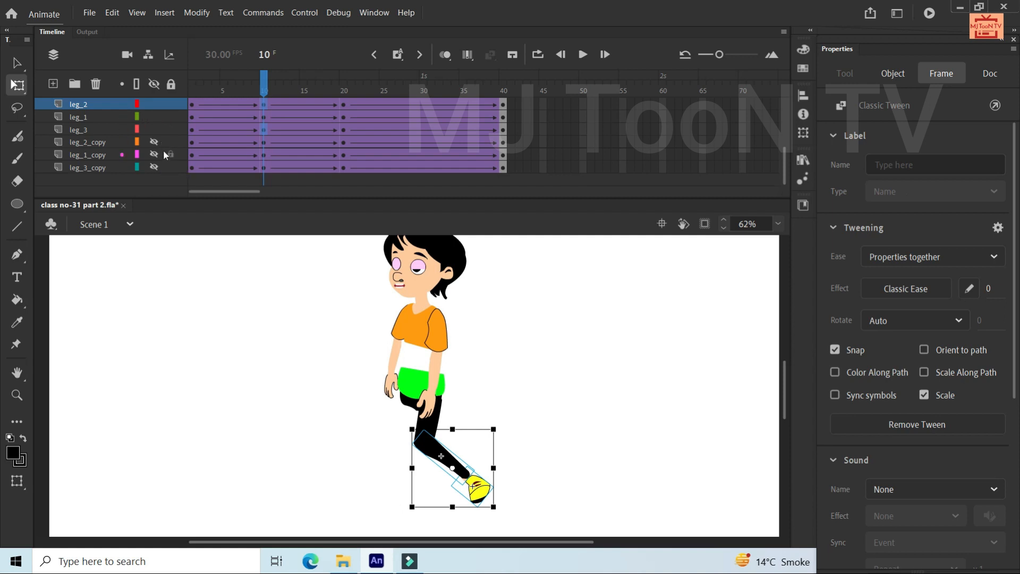
click(154, 154)
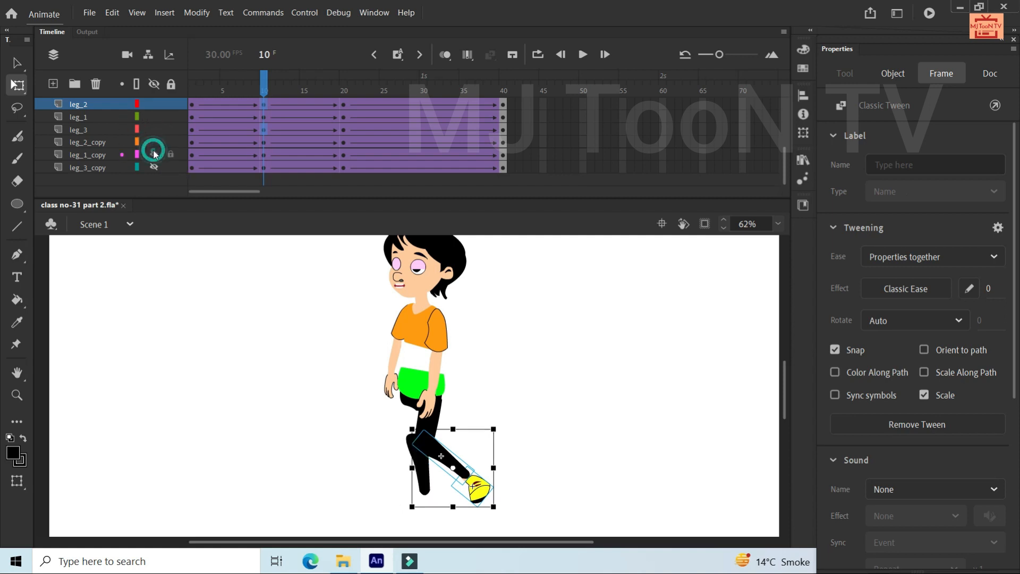
click(153, 167)
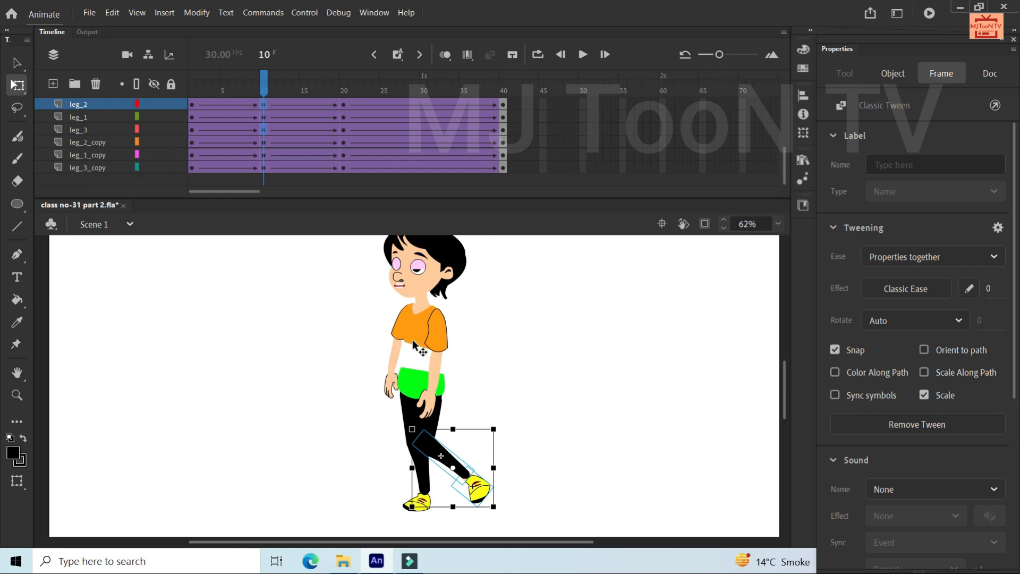
- Select the head, body, both arms and the leg_1_copy thigh at frame 10 and nudge them up to about Y 173
scroll(423, 374, down, 1)
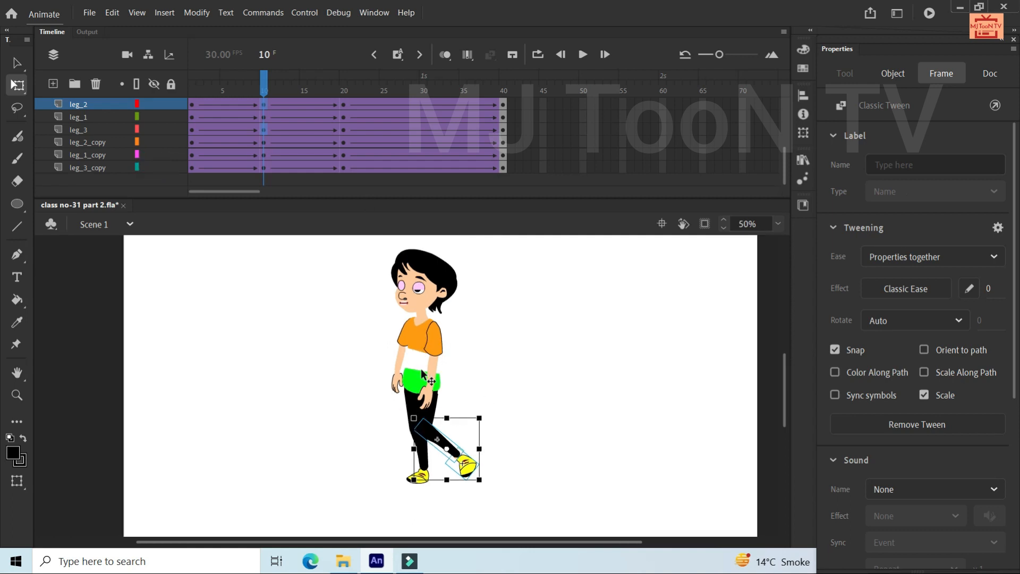
drag(358, 243, 482, 390)
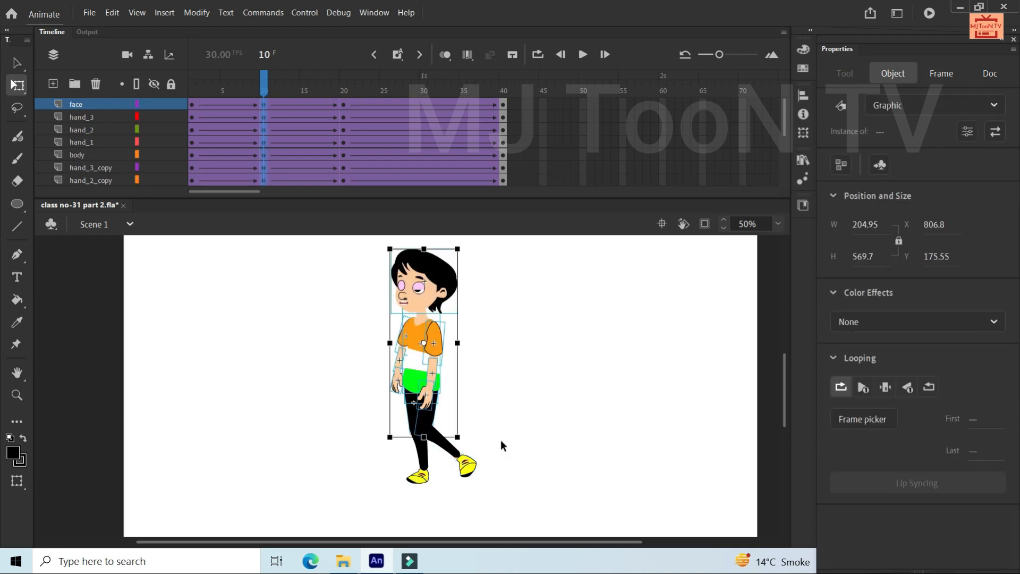
scroll(453, 432, up, 3)
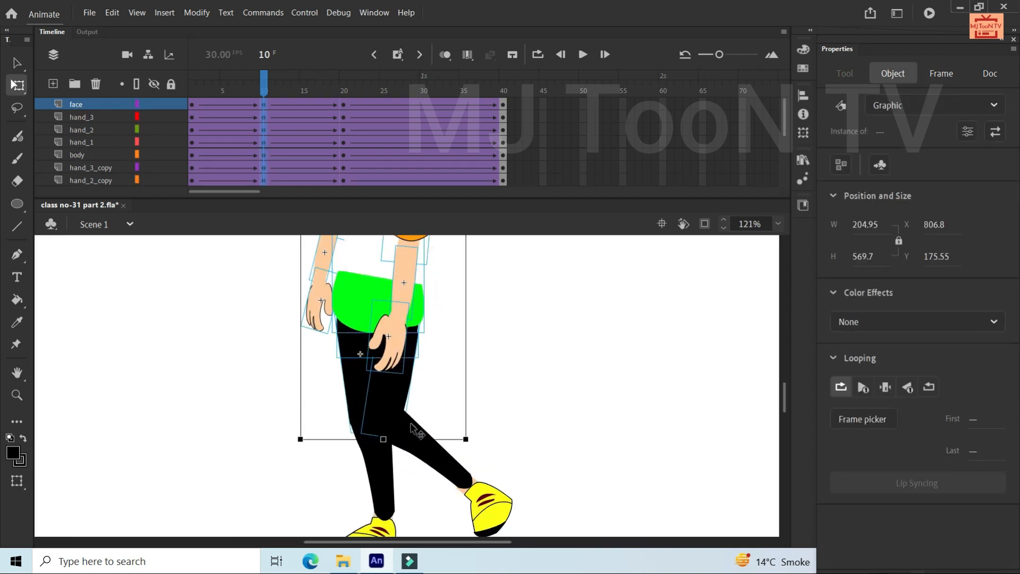
shift+click(391, 417)
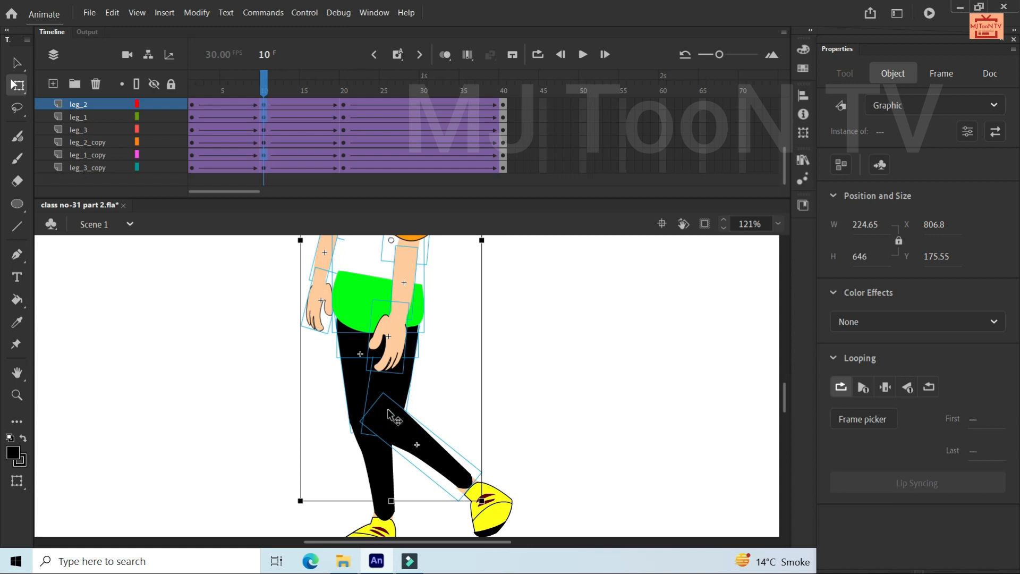
shift+click(391, 417)
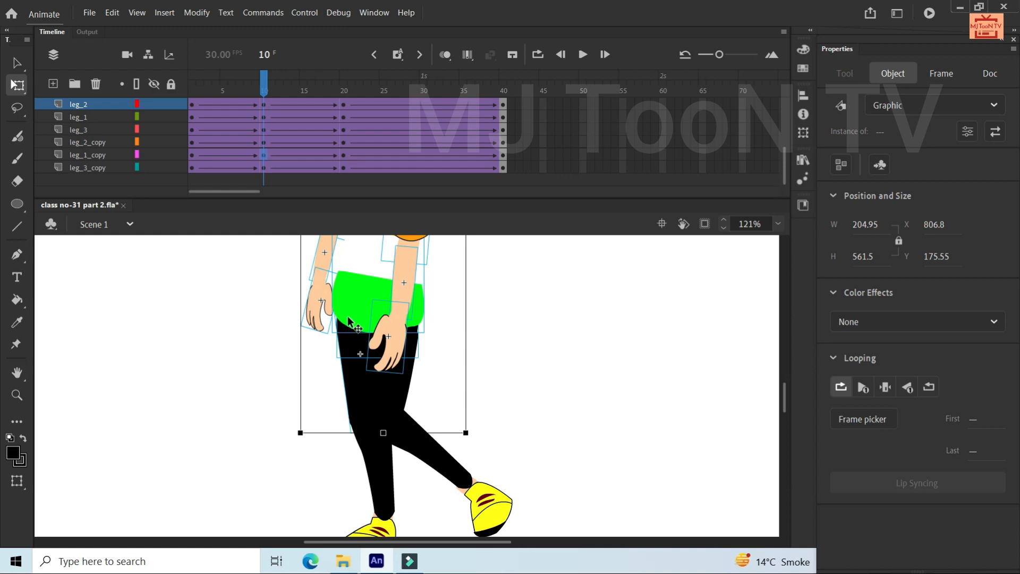
drag(349, 321, 349, 321)
key(Up)
key(Up)
key(Up)
key(Up)
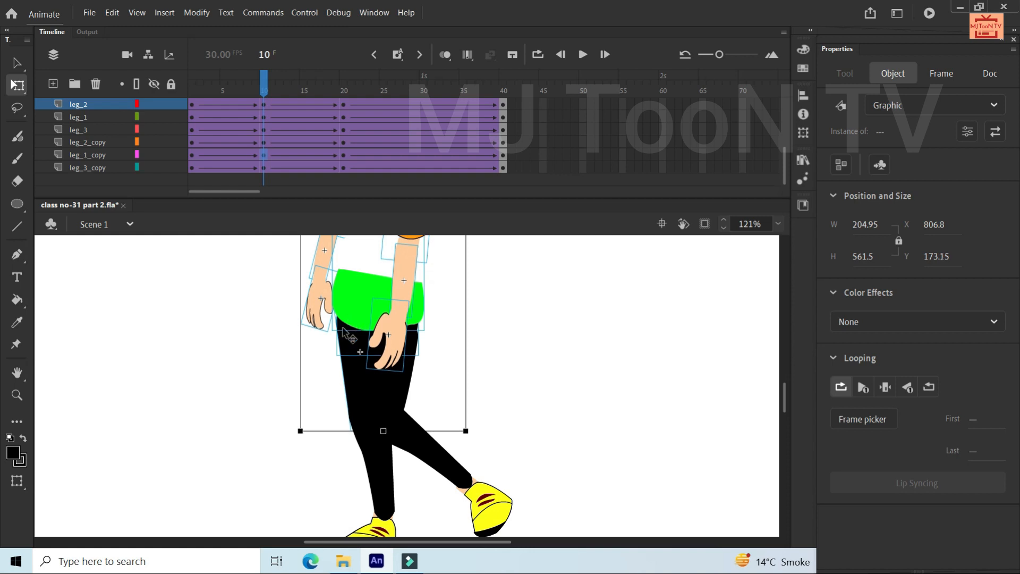
scroll(349, 321, down, 3)
drag(787, 398, 787, 378)
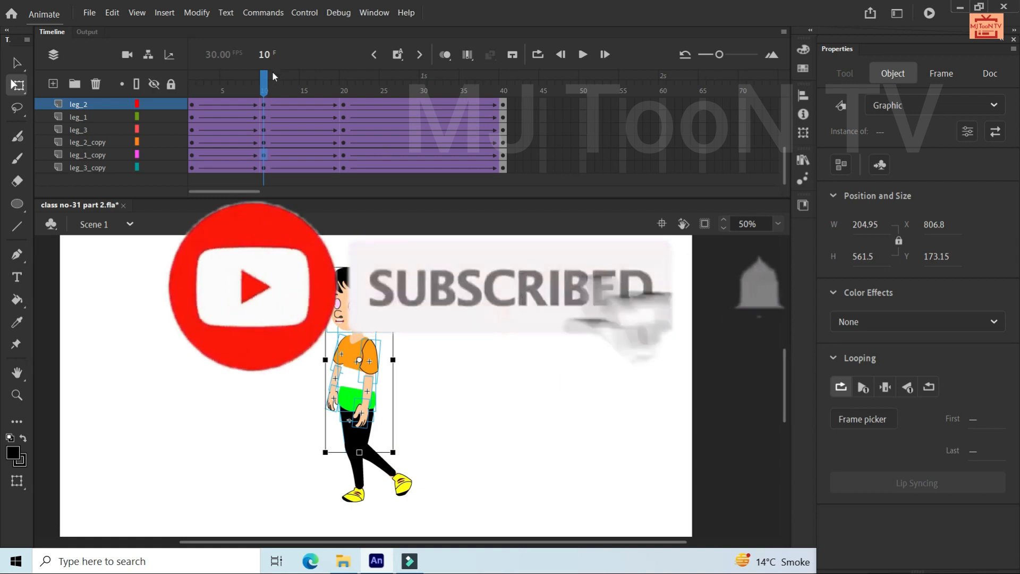
- Select the head, body, both arms and the hip at frame 10 and move them slightly up to about Y 170.5
mouse_move(266, 74)
mouse_down()
mouse_move(191, 76)
mouse_move(359, 75)
mouse_move(123, 75)
mouse_move(319, 60)
mouse_move(167, 60)
mouse_move(281, 56)
mouse_move(249, 66)
mouse_move(262, 69)
mouse_up()
drag(280, 260, 400, 413)
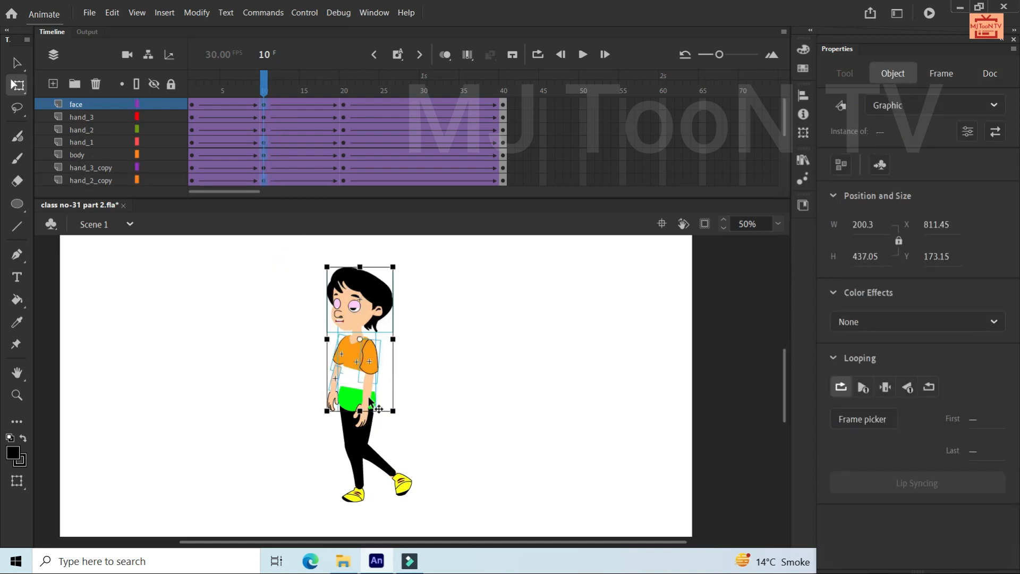
shift+click(370, 400)
scroll(370, 396, up, 2)
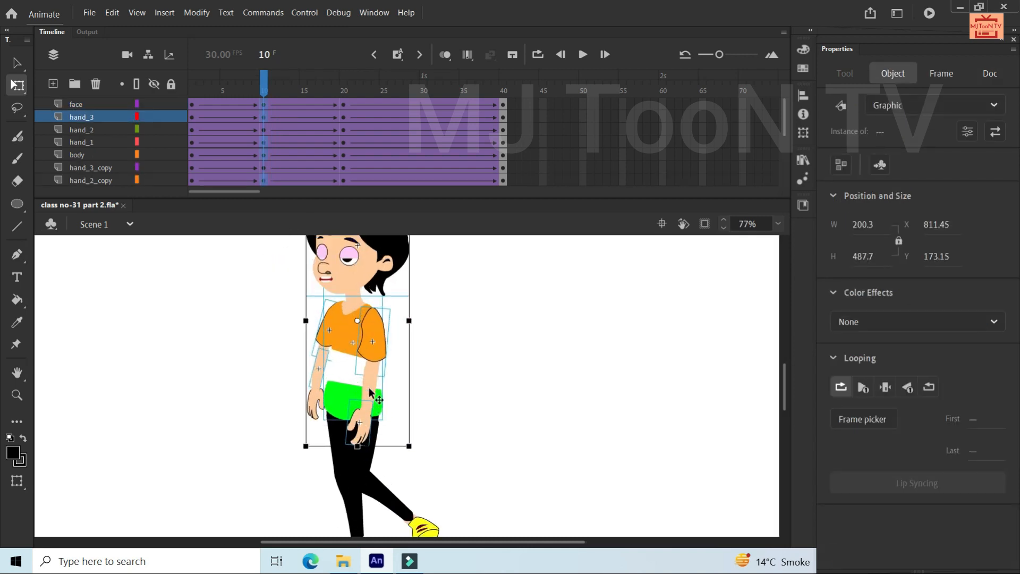
shift+click(371, 393)
shift+click(336, 430)
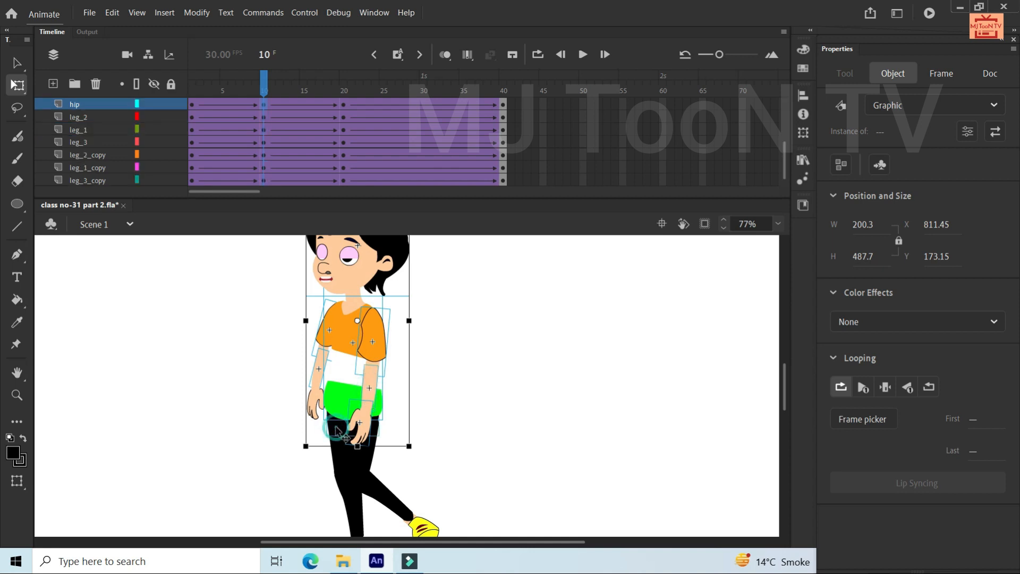
drag(336, 430, 336, 428)
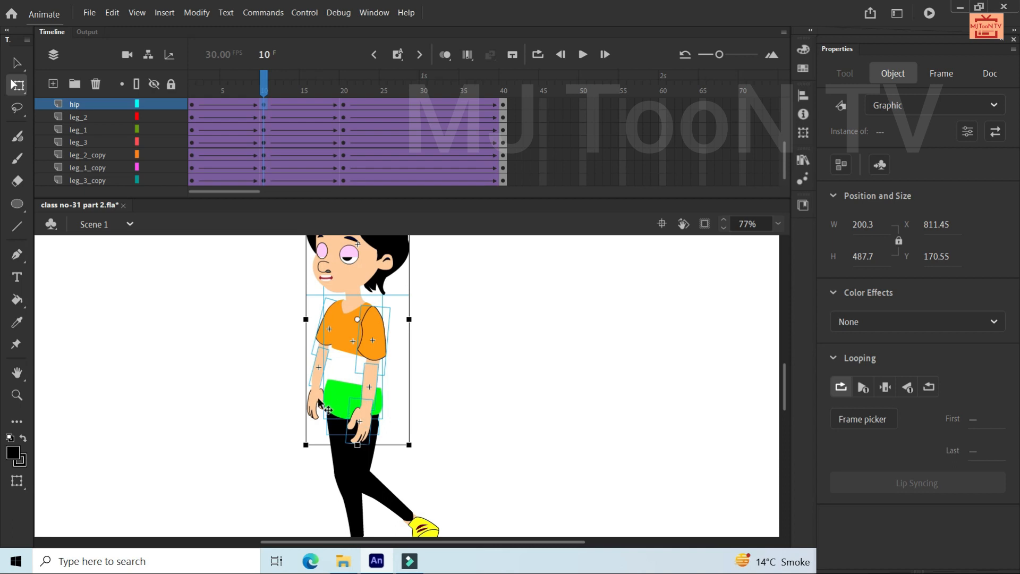
click(451, 403)
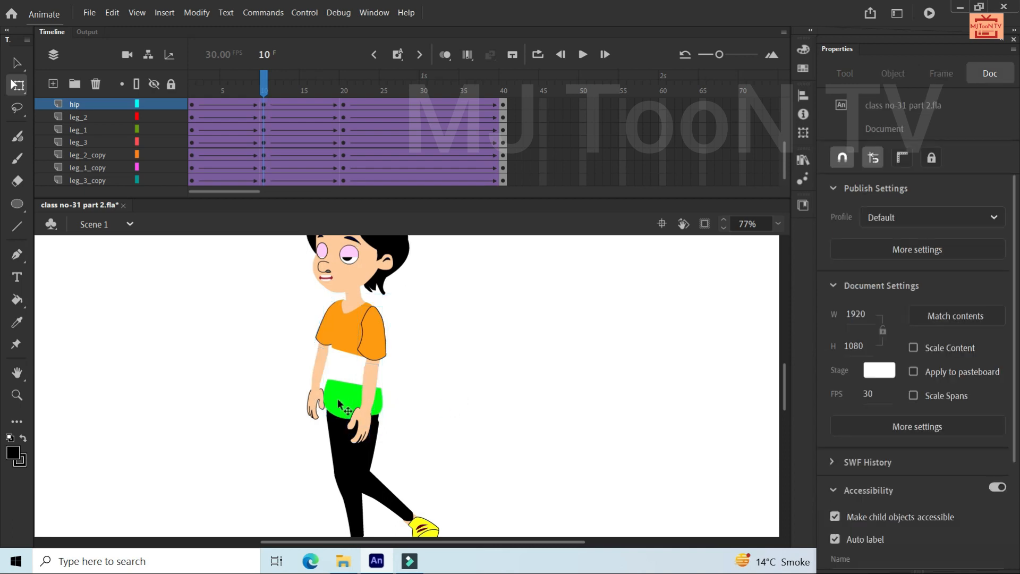
- Nudge the hand_3_copy hand slightly up at frame 10, and scrub the timeline from frame 1 to frame 20
click(314, 402)
key(Up)
key(Up)
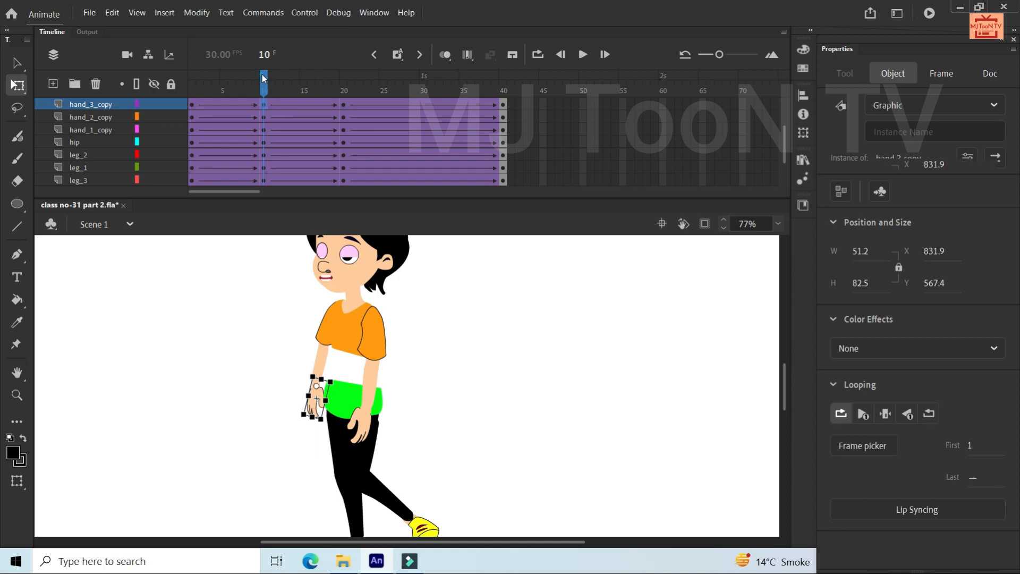
click(191, 103)
drag(189, 95, 345, 67)
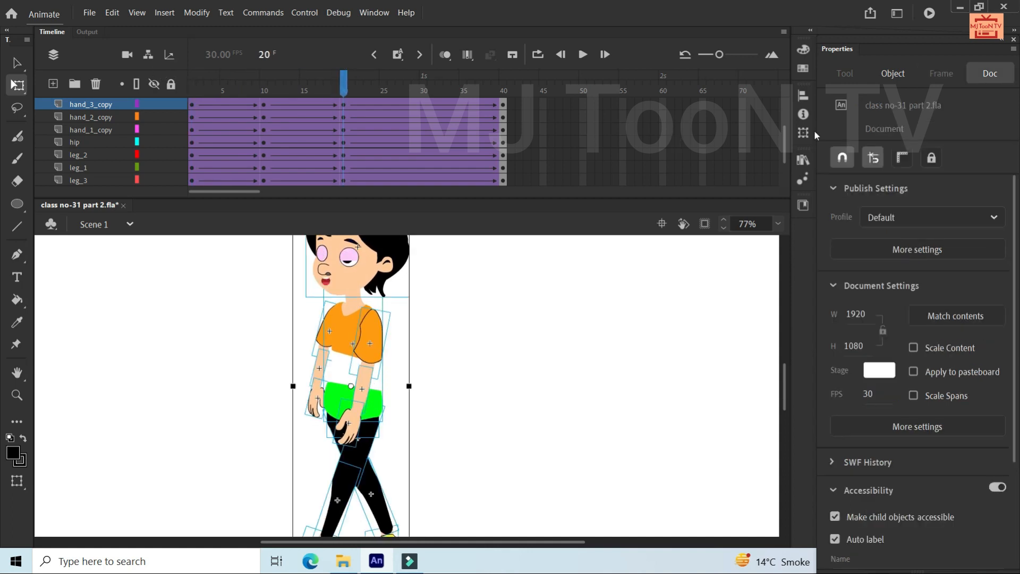
- Insert keyframes at frame 30 on all layers, from face down to leg_3_copy
scroll(782, 142, up, 3)
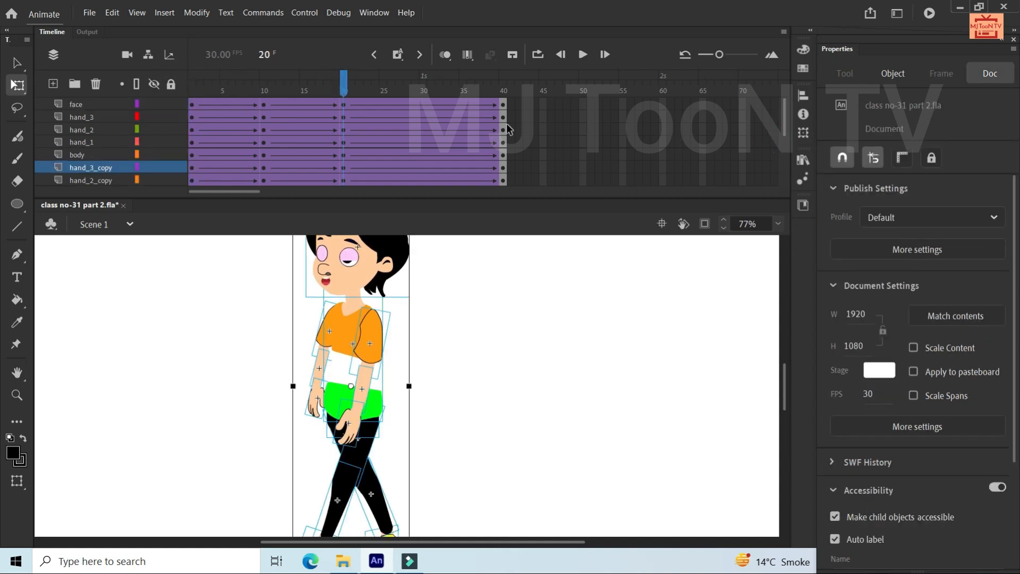
click(425, 99)
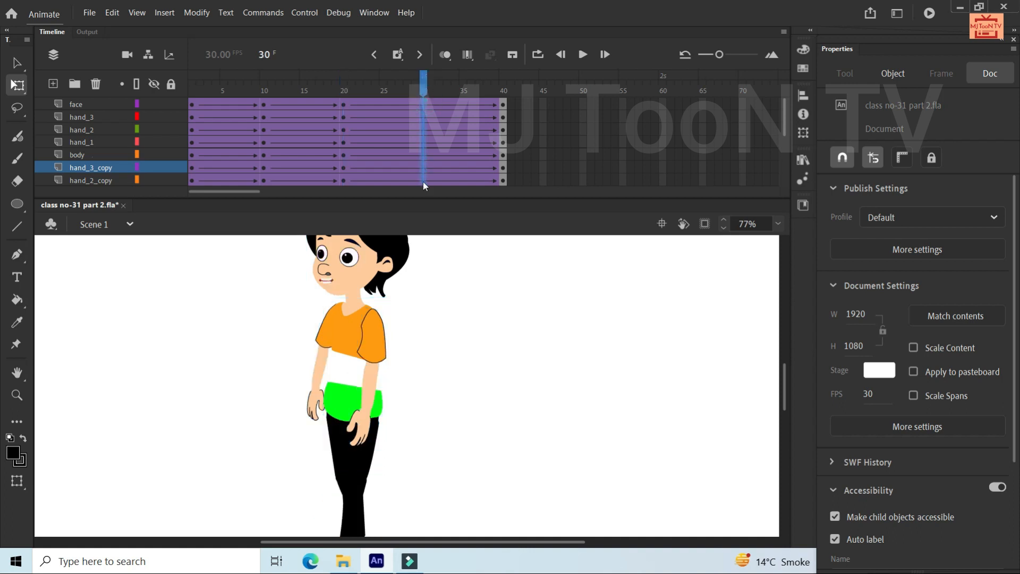
scroll(423, 181, down, 4)
scroll(424, 201, down, 1)
key(F6)
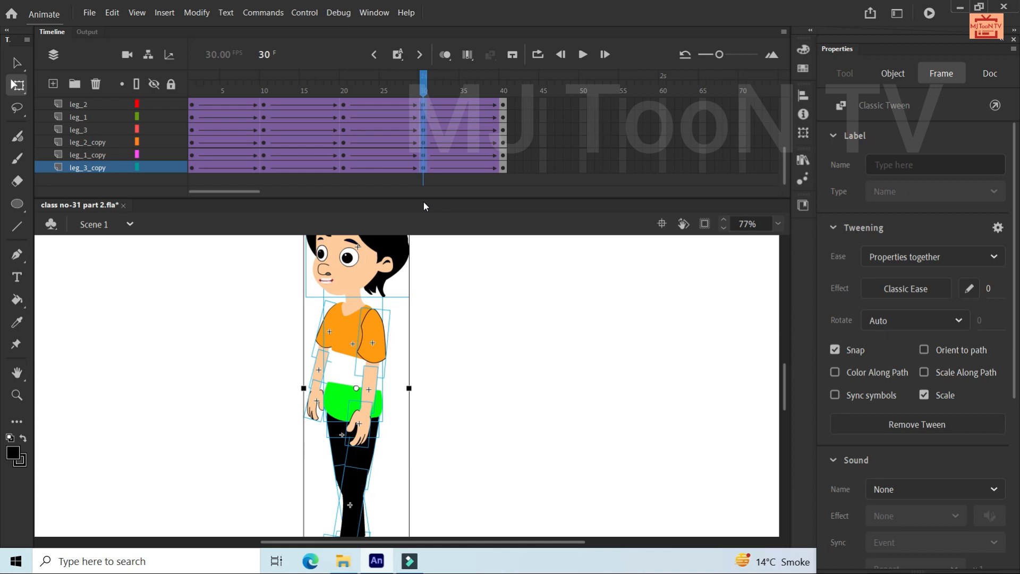
scroll(418, 353, down, 2)
click(504, 426)
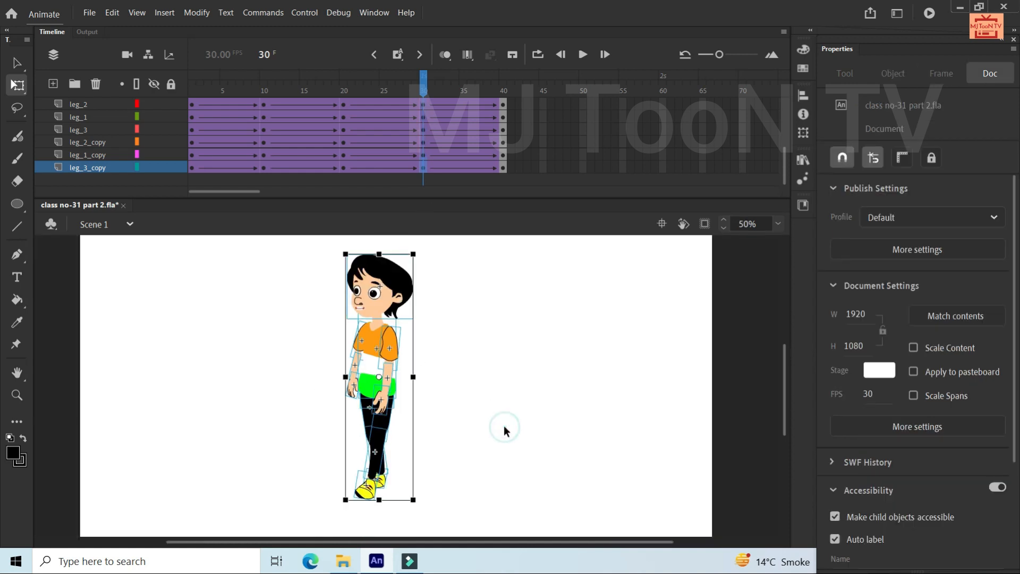
click(382, 482)
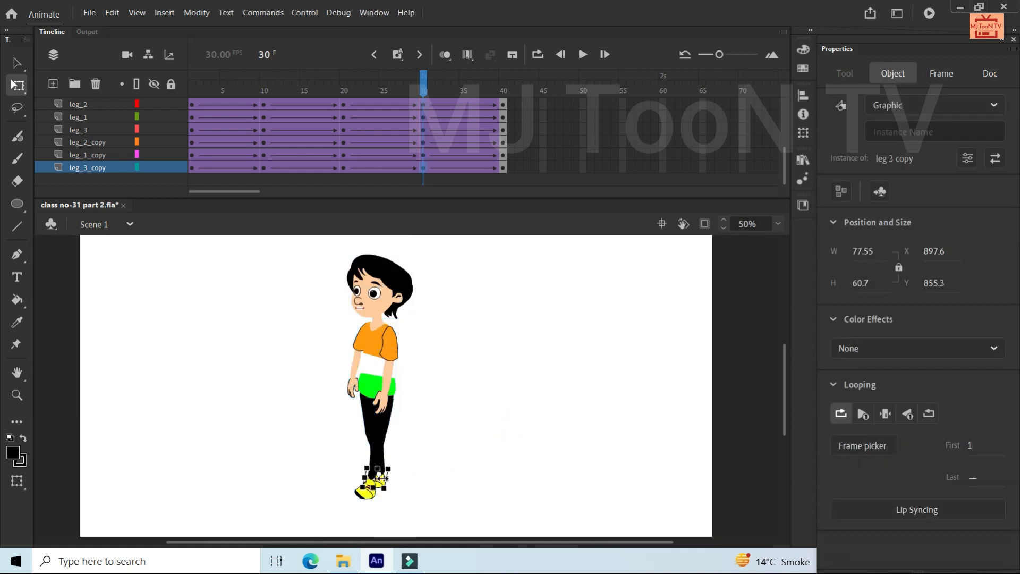
scroll(383, 478, up, 3)
click(381, 433)
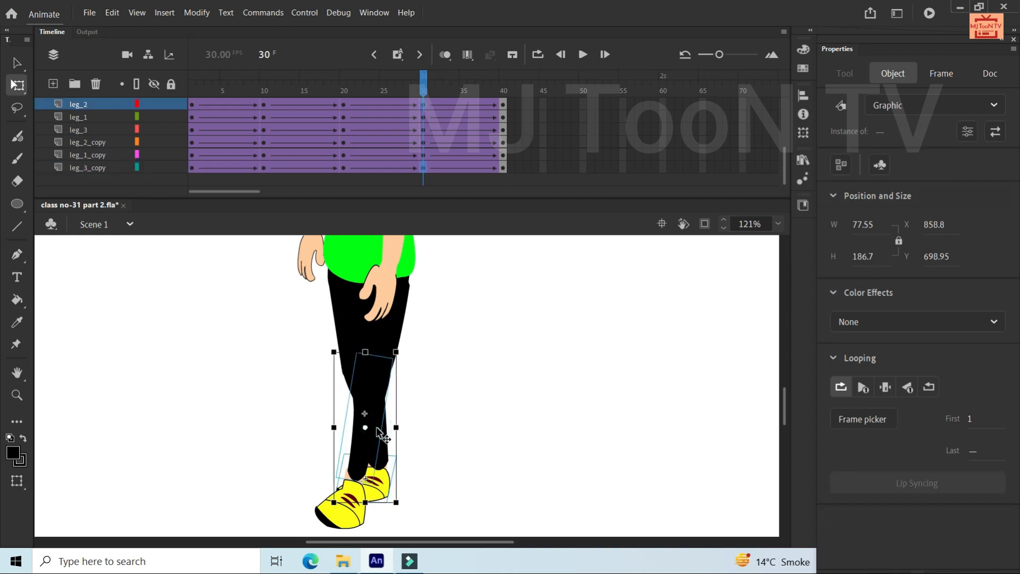
click(382, 441)
click(386, 441)
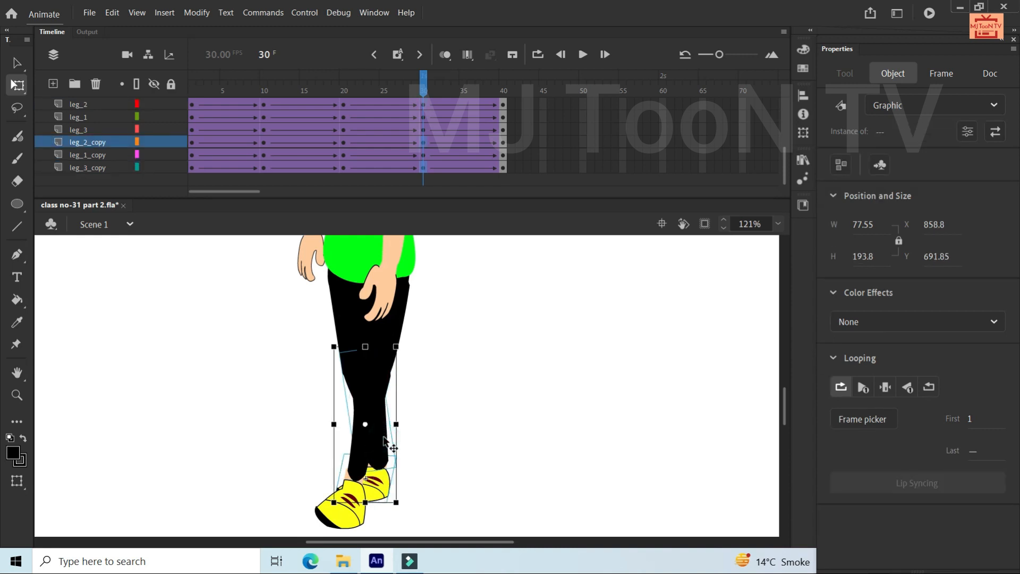
click(361, 375)
drag(358, 356, 358, 357)
key(ctrl+z)
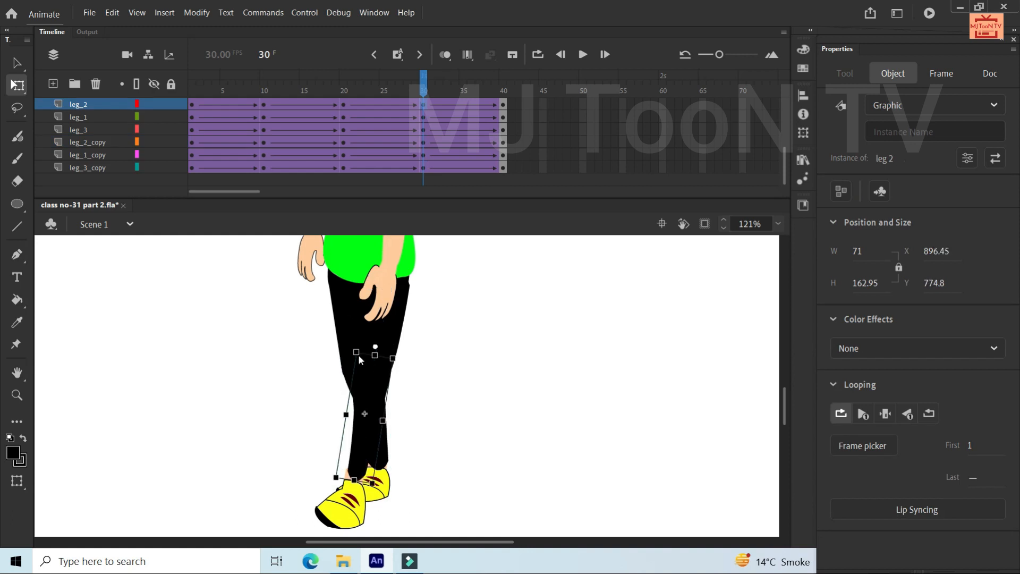
- Select the far leg's leg_2_copy and leg_3_copy parts at frame 30 and rotate them backward around a pivot at the knee
click(392, 459)
shift+click(389, 485)
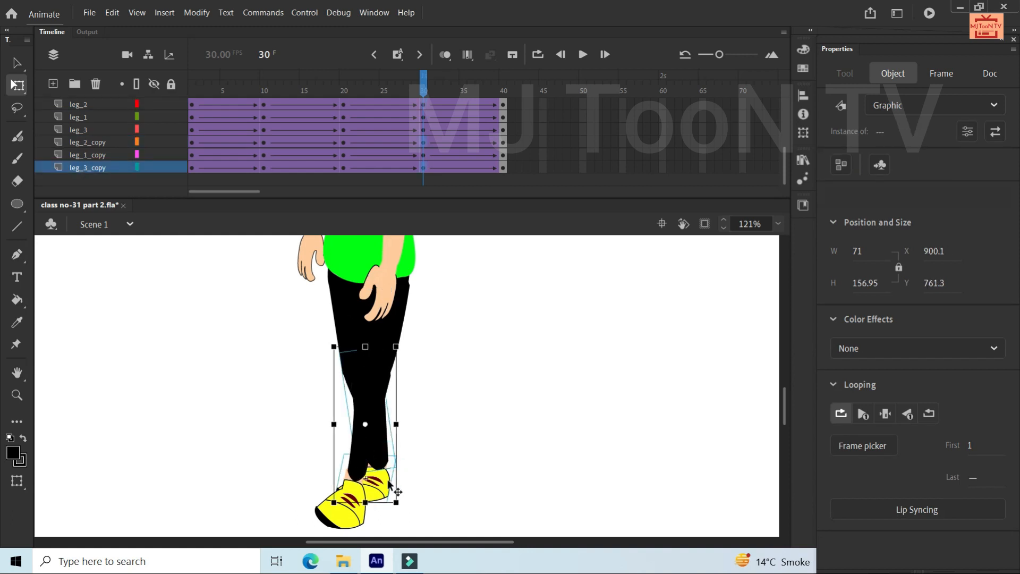
drag(348, 371, 351, 354)
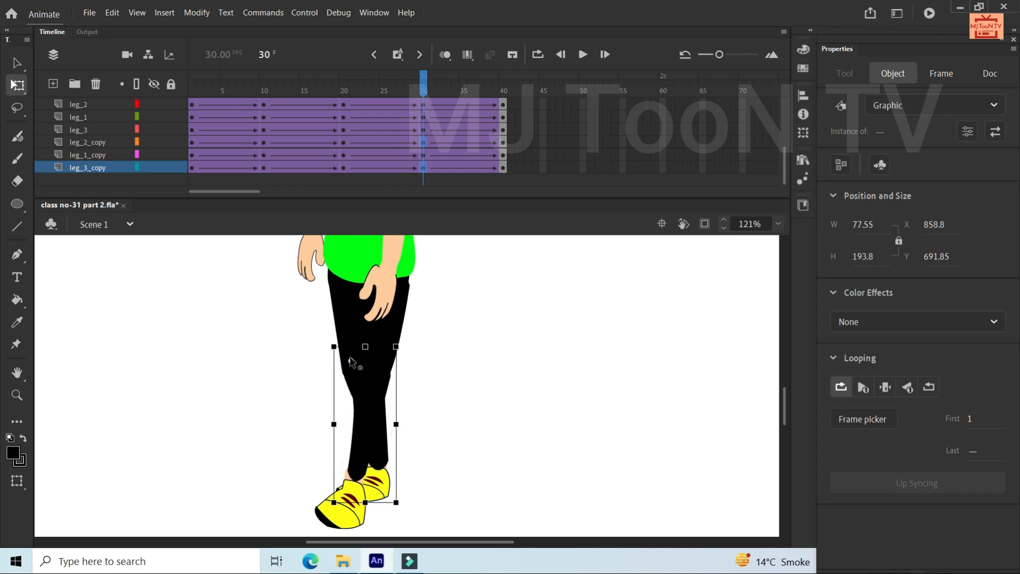
drag(402, 499, 467, 416)
- Nudge the rotated leg_2_copy and leg_3_copy down and slightly to the right until the shin joins the knee
key(Down)
key(Down)
key(Down)
key(Down)
key(Down)
key(Down)
key(Down)
key(Down)
key(Down)
key(Down)
key(Down)
key(Down)
key(Down)
key(Down)
key(Down)
key(Down)
key(Down)
key(Down)
key(Right)
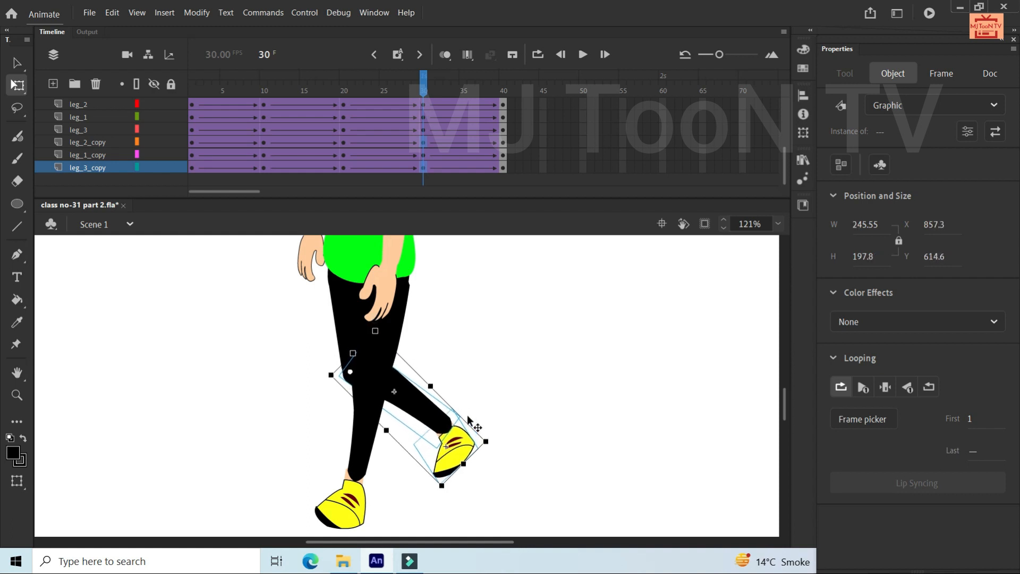
- Hide the near leg's layers leg_2, leg_1 and leg_3 to expose the far leg
click(152, 105)
click(153, 112)
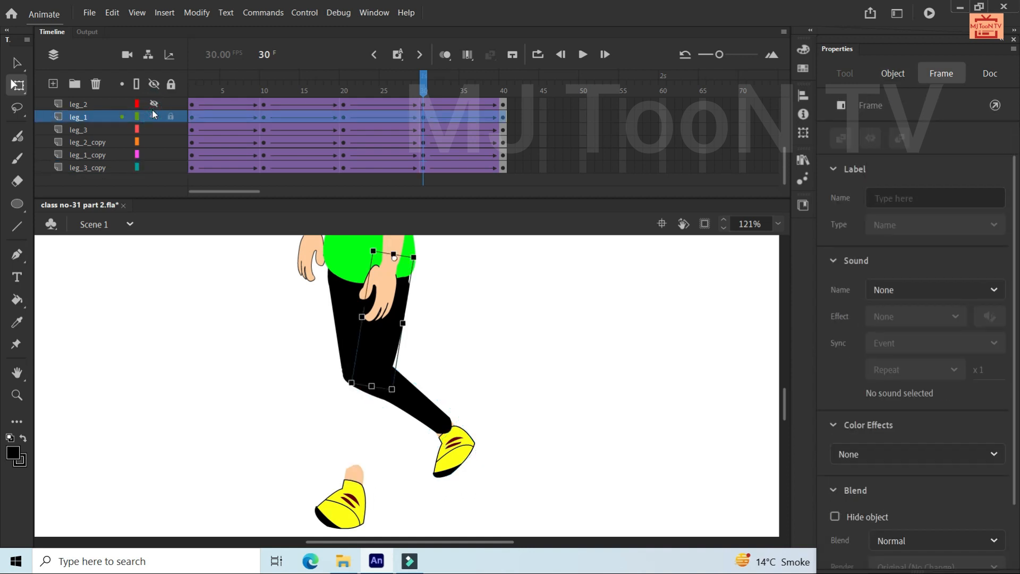
click(150, 132)
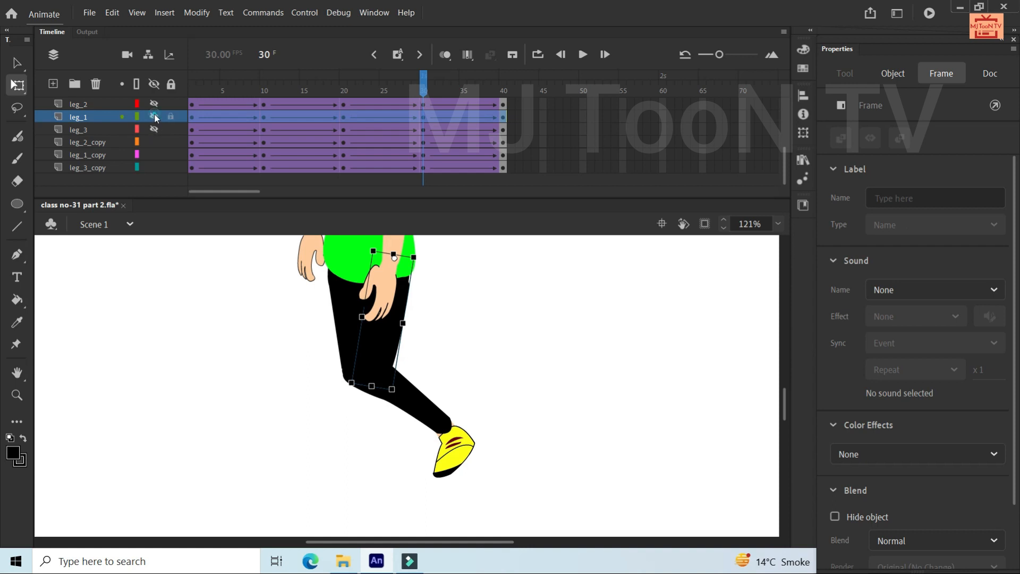
click(154, 115)
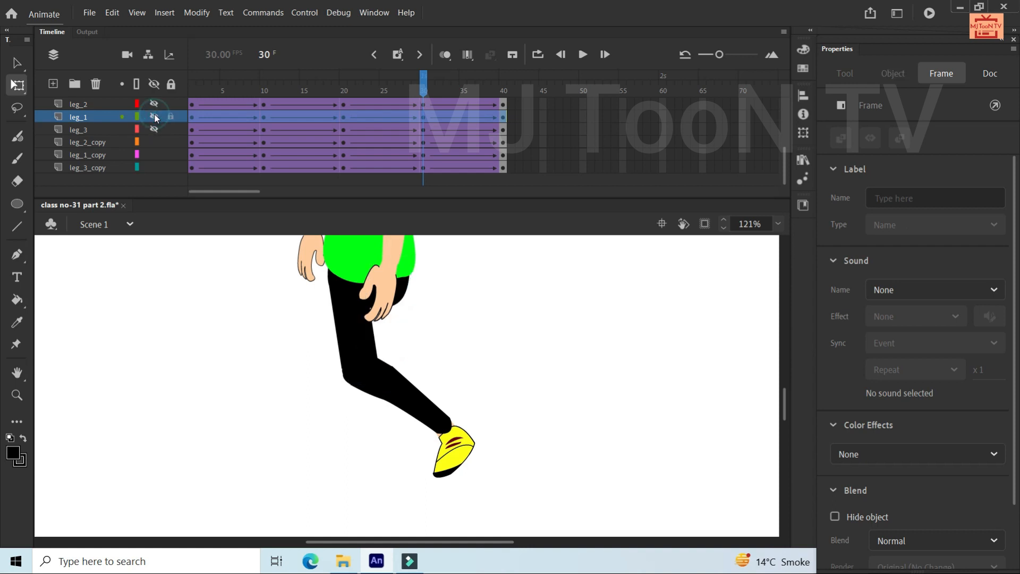
- Rotate leg_2_copy and leg_3_copy together a little further backward around a pivot placed at the knee
click(424, 408)
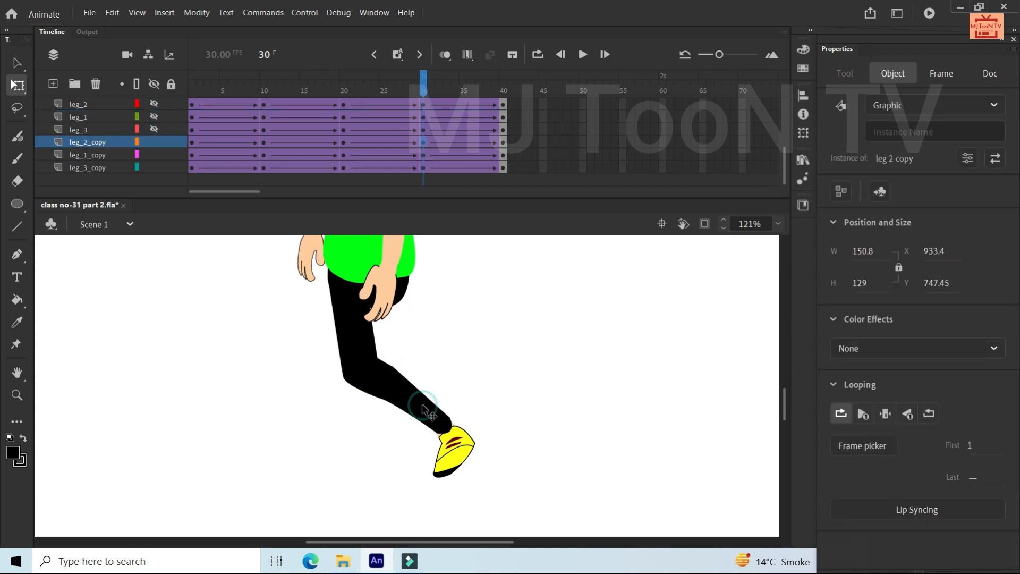
shift+click(466, 451)
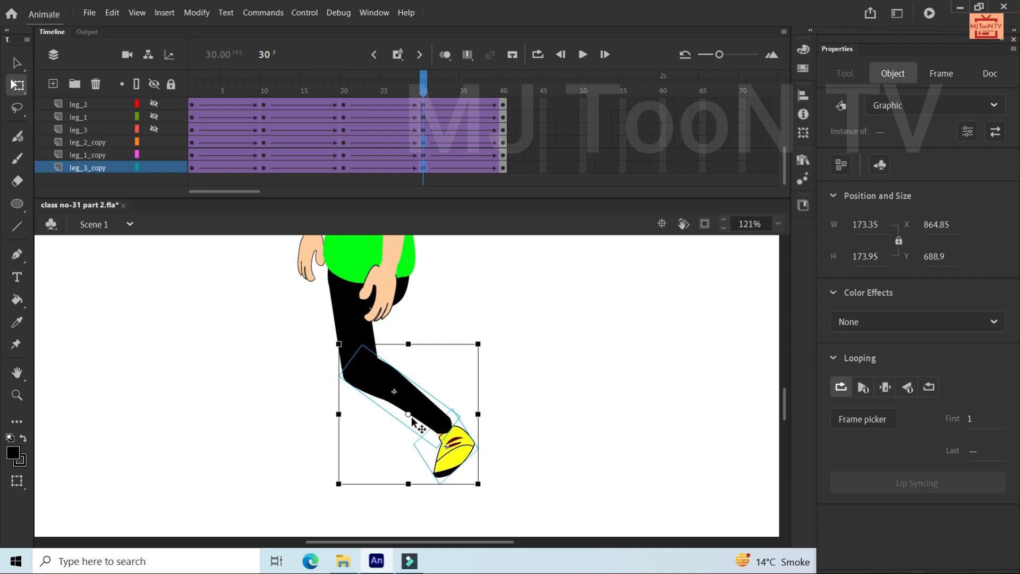
drag(359, 354, 344, 341)
drag(485, 484, 491, 438)
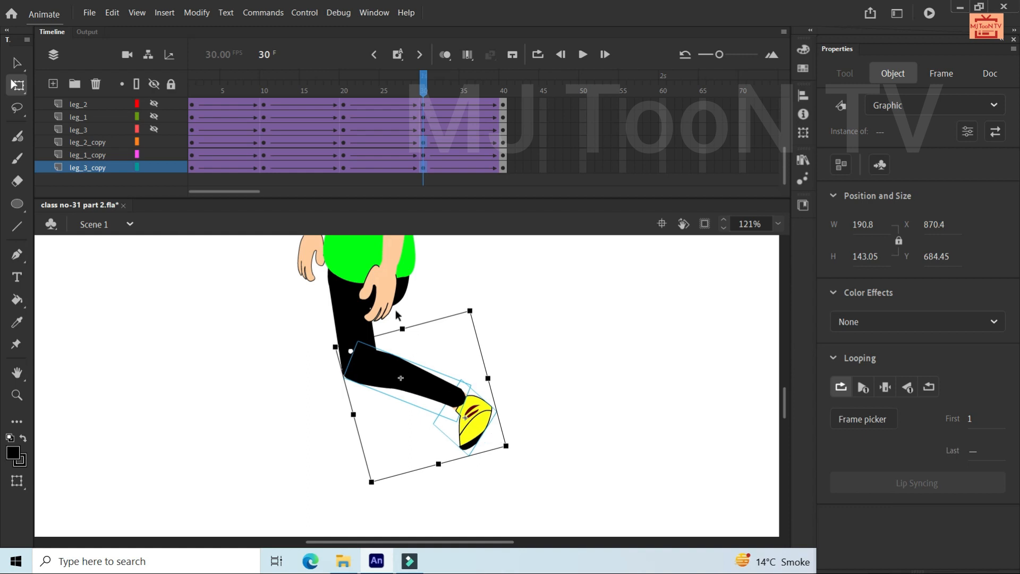
- Show the leg_2, leg_1 and leg_3 layers again and clear the selection
click(153, 103)
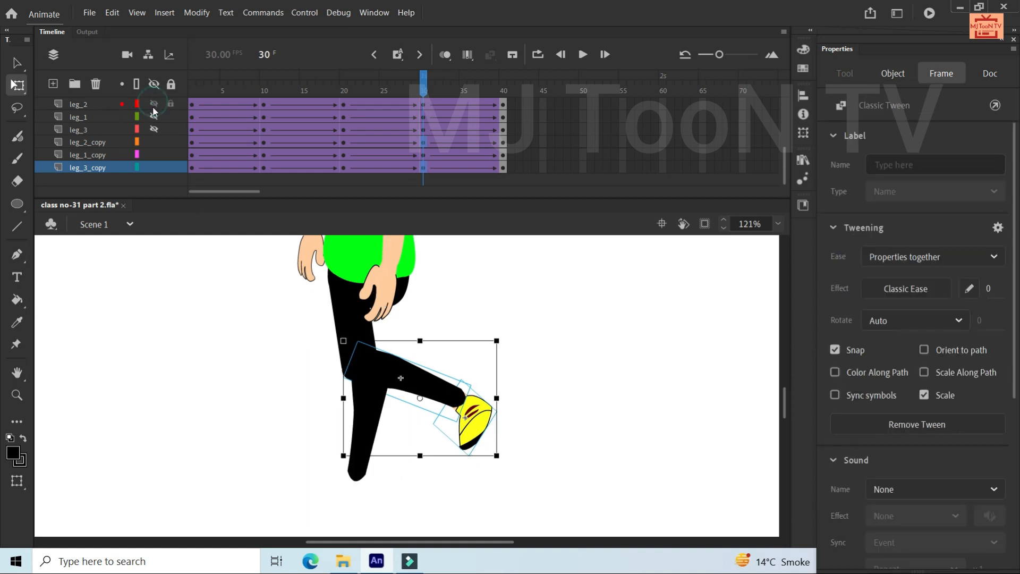
click(153, 116)
click(153, 130)
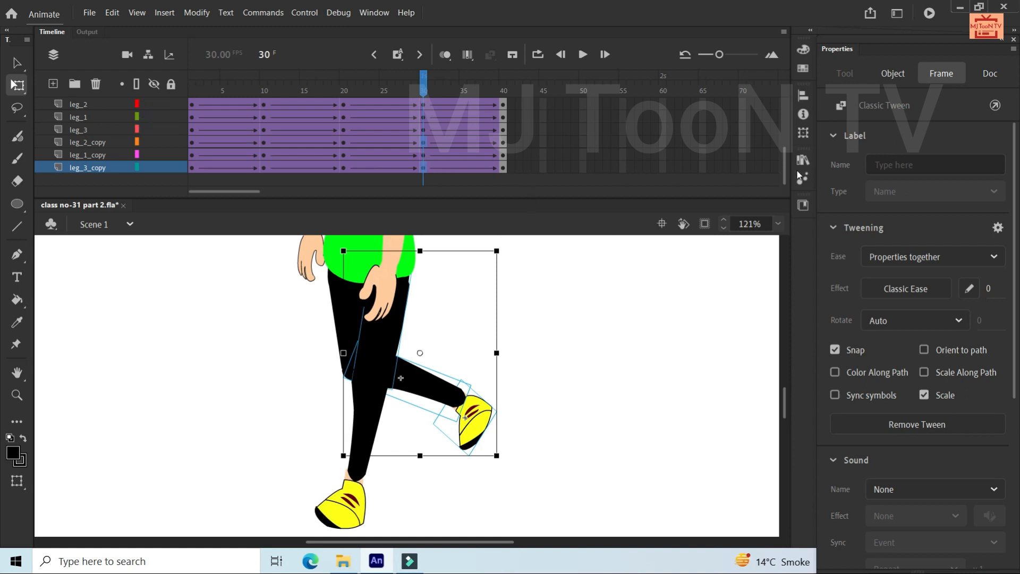
scroll(786, 166, up, 2)
scroll(436, 346, down, 3)
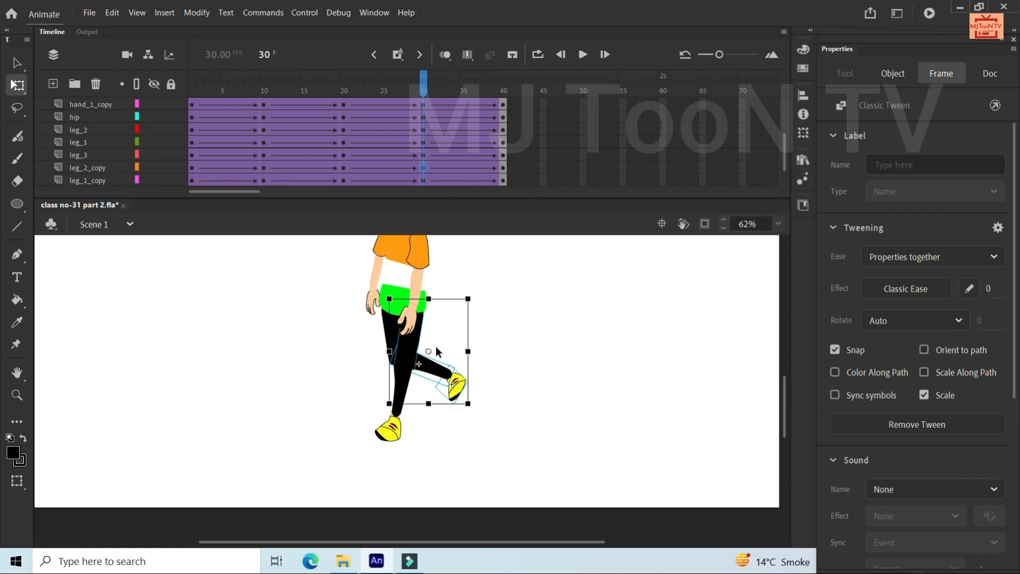
drag(786, 385, 783, 368)
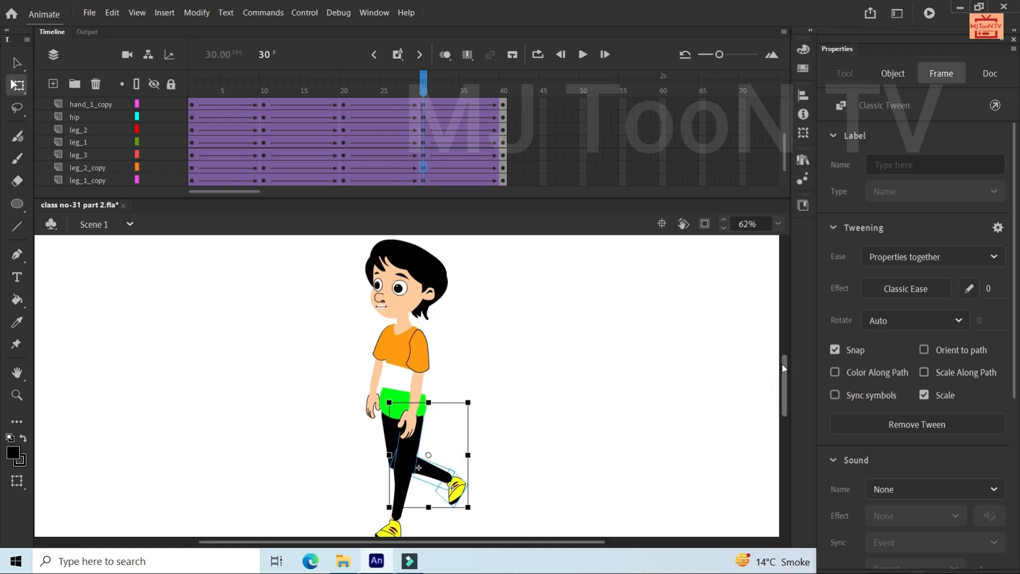
click(627, 377)
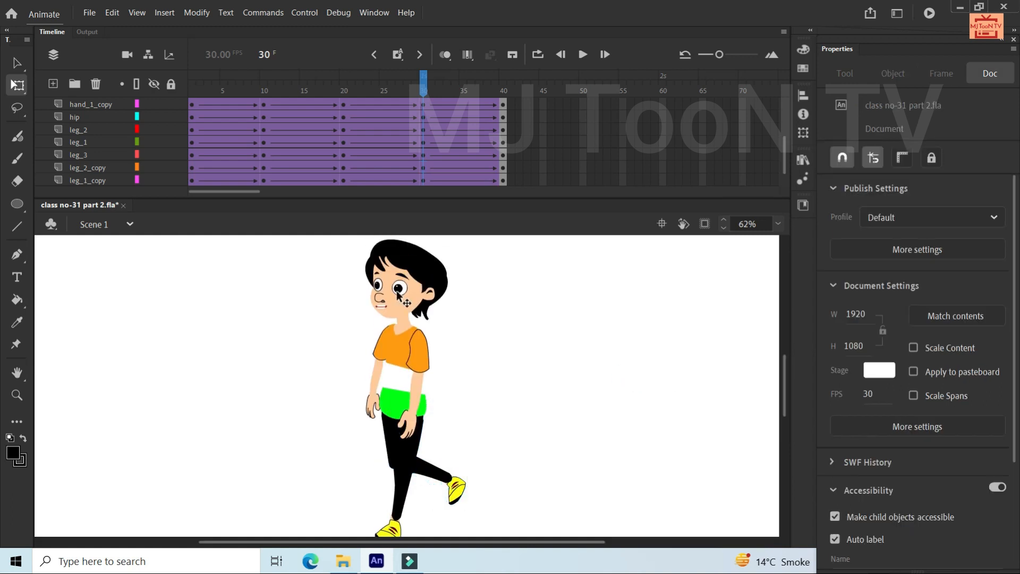
drag(313, 240, 499, 416)
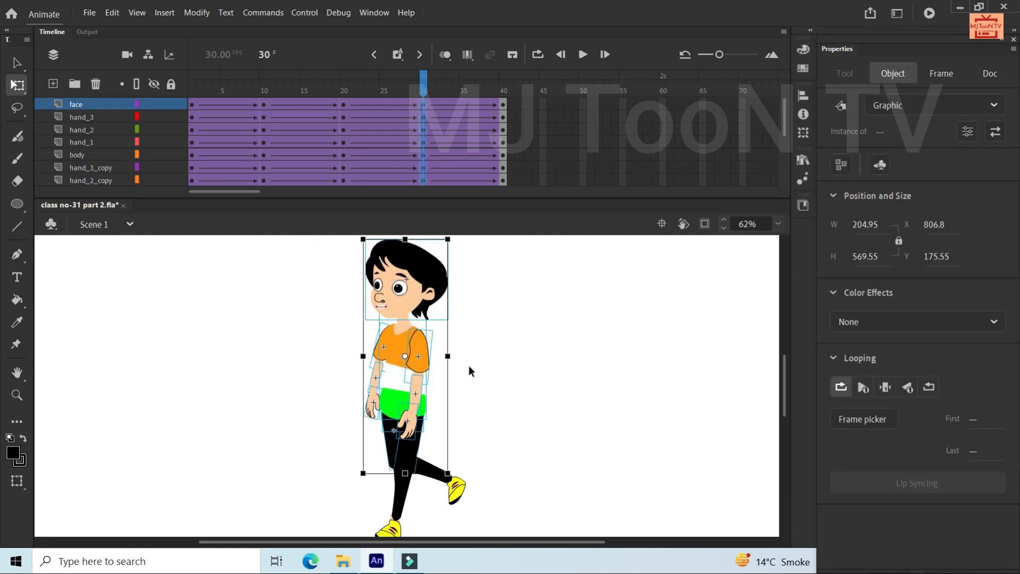
shift+click(417, 472)
click(574, 396)
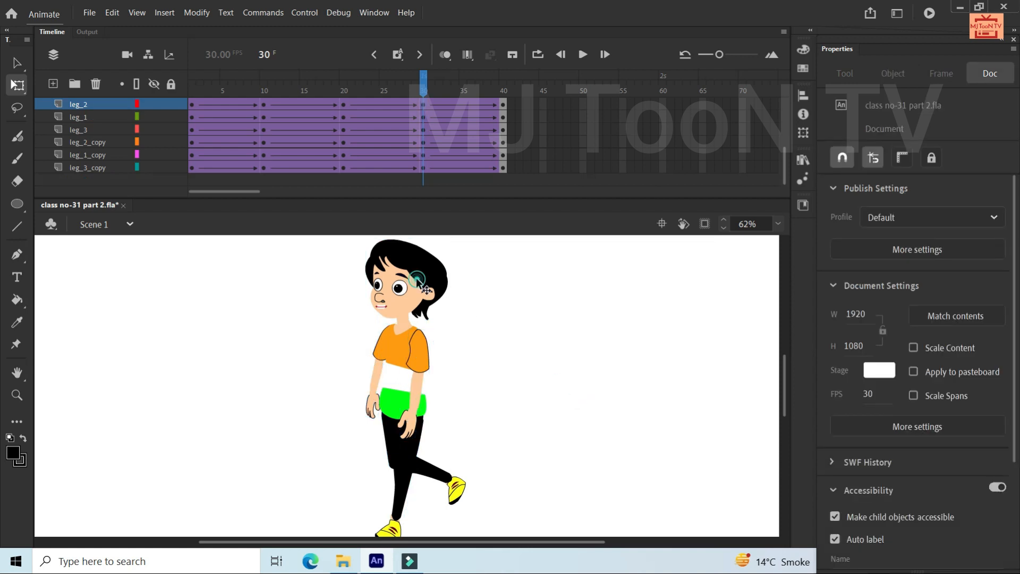
- At frame 30, select the face, body, both arms' pieces and hip together and nudge them up slightly, leaving the legs in place
click(420, 285)
shift+click(387, 383)
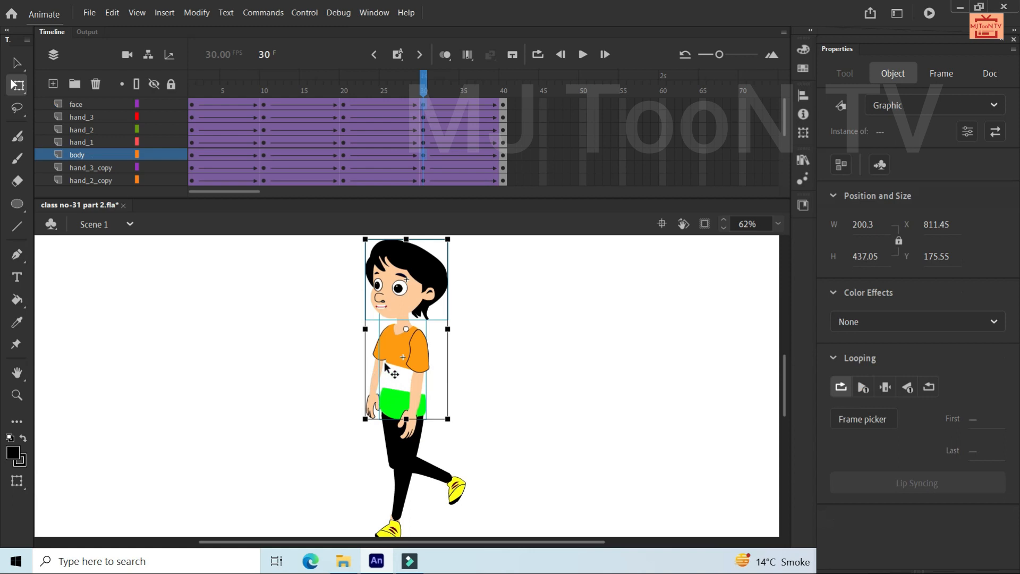
key(ctrl+equal)
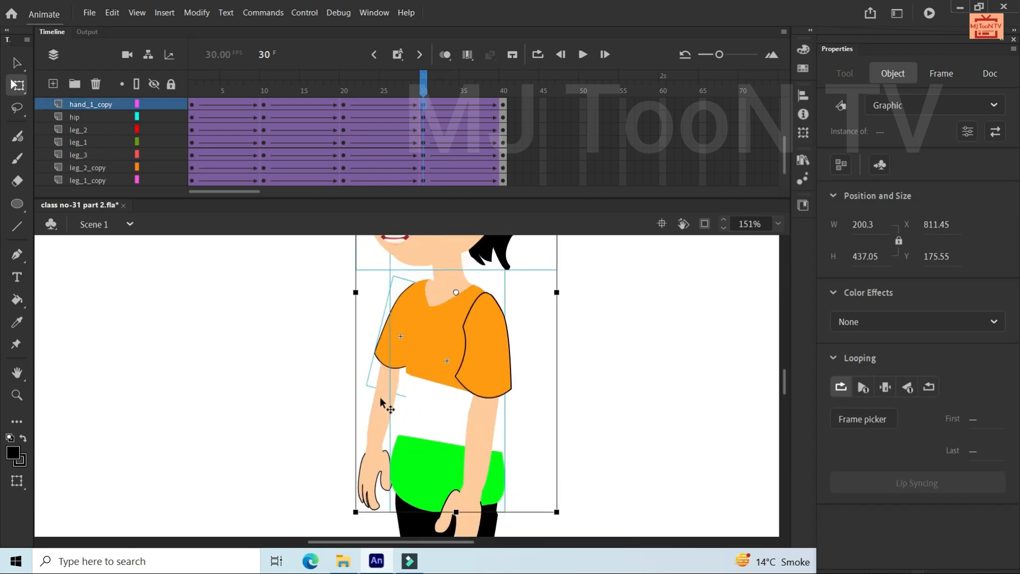
shift+click(380, 404)
shift+click(375, 498)
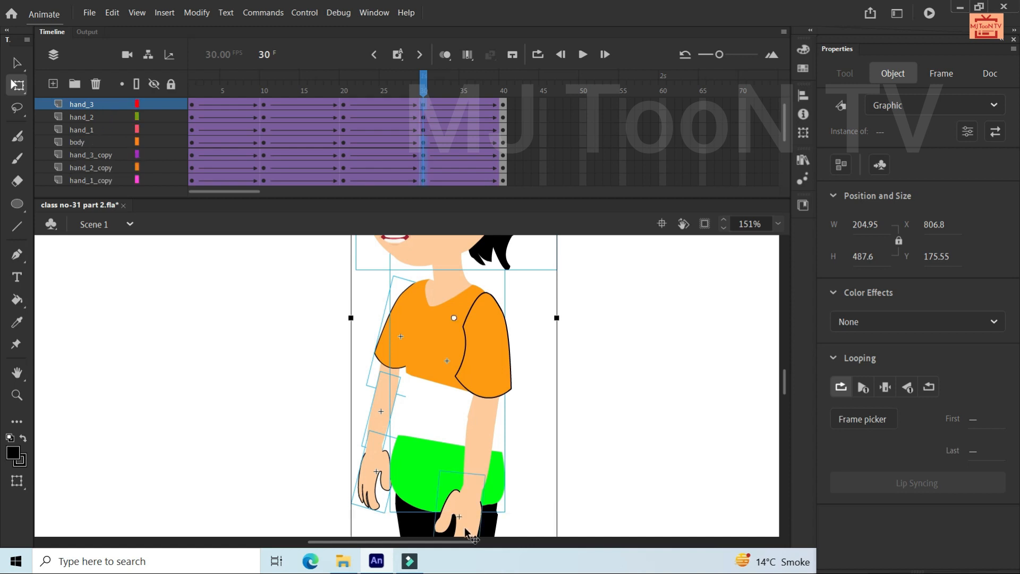
shift+click(483, 444)
shift+click(485, 381)
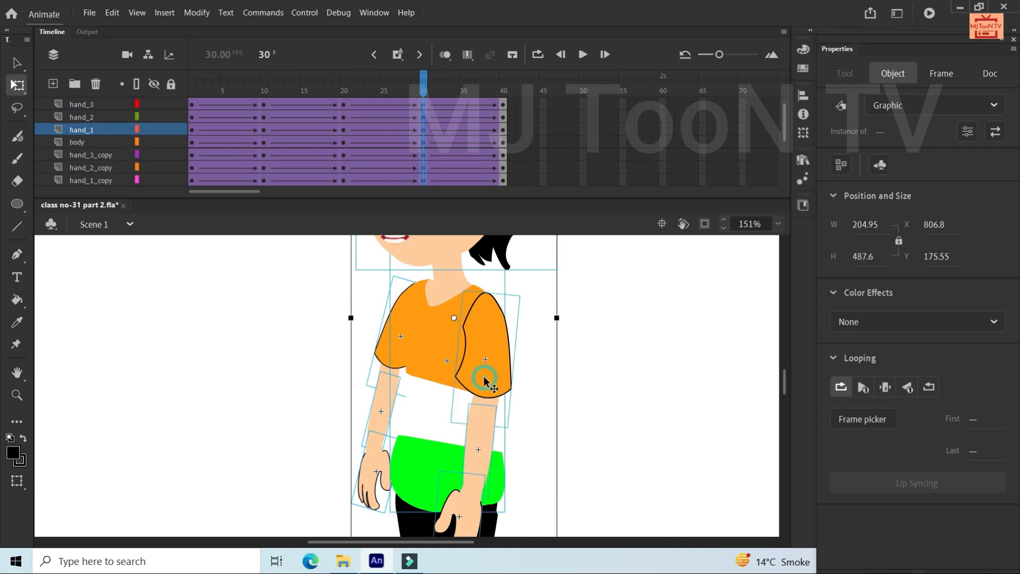
scroll(483, 375, down, 3)
shift+click(451, 457)
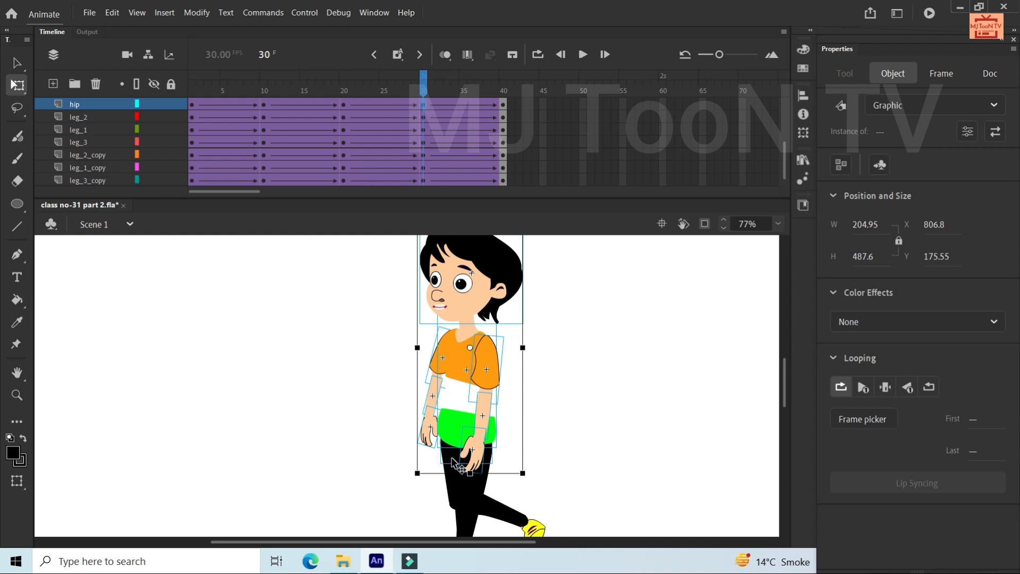
key(Up)
key(Up)
key(Up)
key(Up)
key(Up)
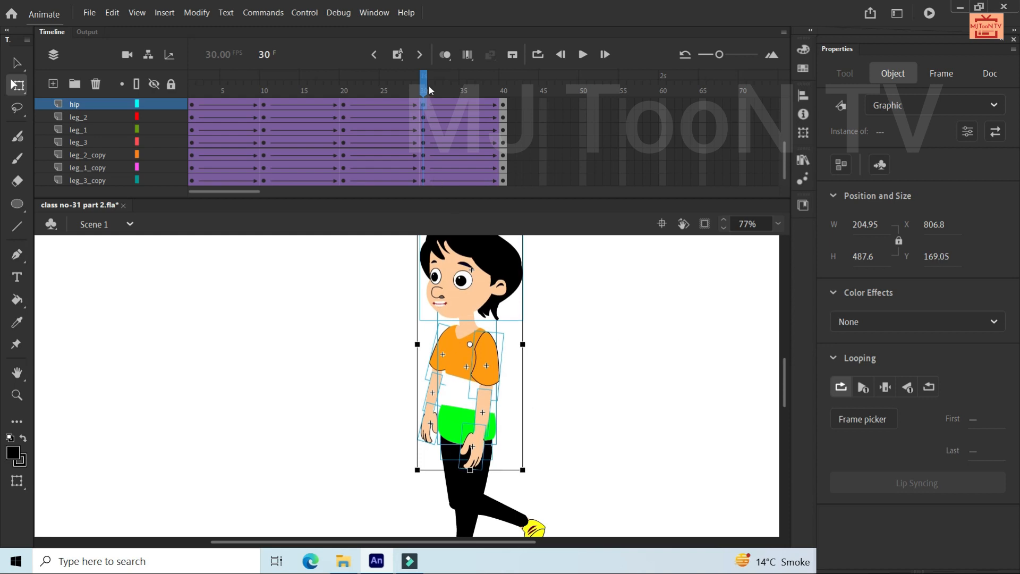
- Return to frame 1, test the movie to review the walk cycle, and close the preview
drag(424, 85, 194, 81)
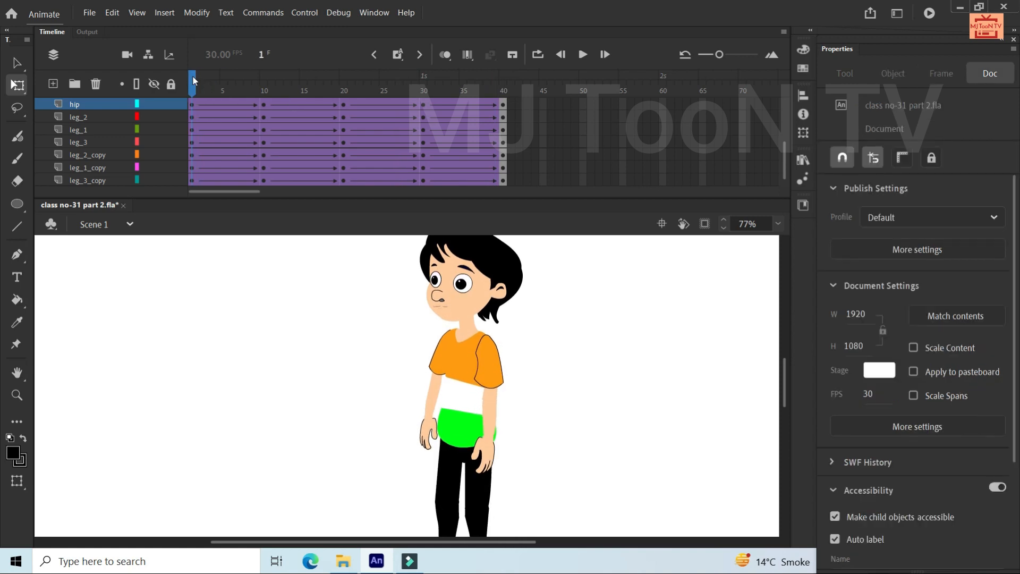
key(ctrl+Return)
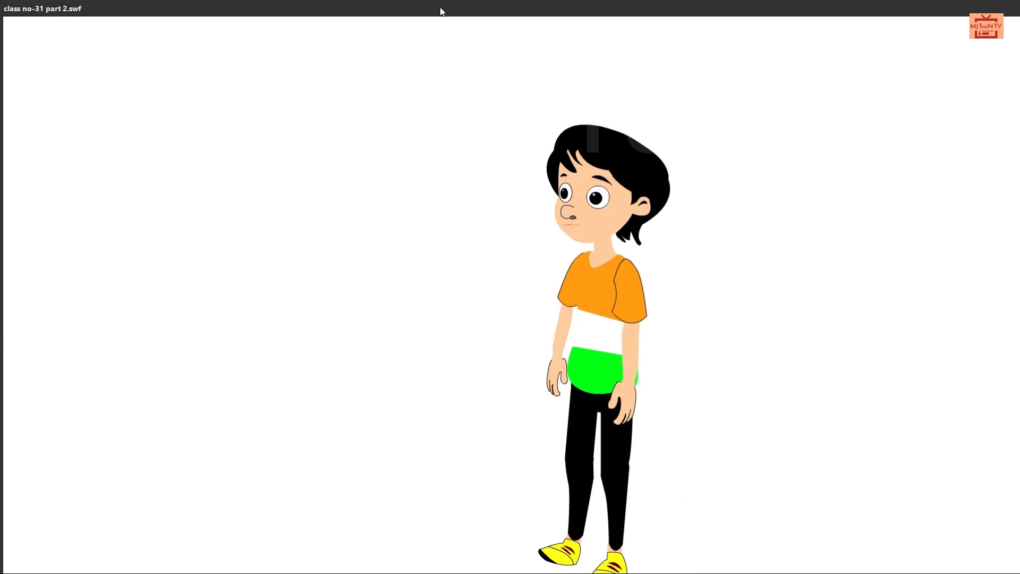
double_click(440, 11)
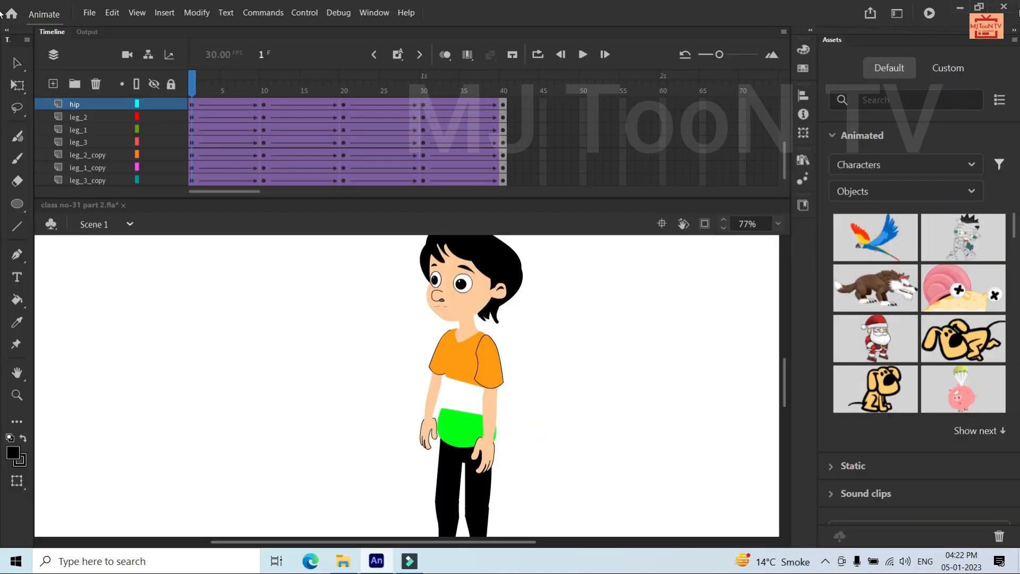
click(1003, 7)
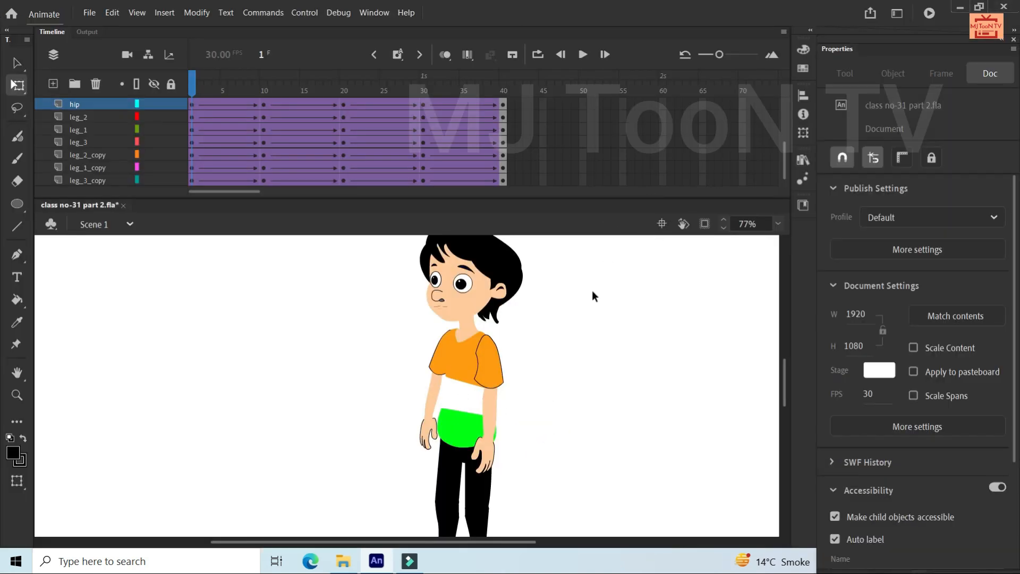
- Add a new layer, move it below leg_3_copy at the bottom of the layer stack, and rename it Charcter
scroll(584, 329, down, 2)
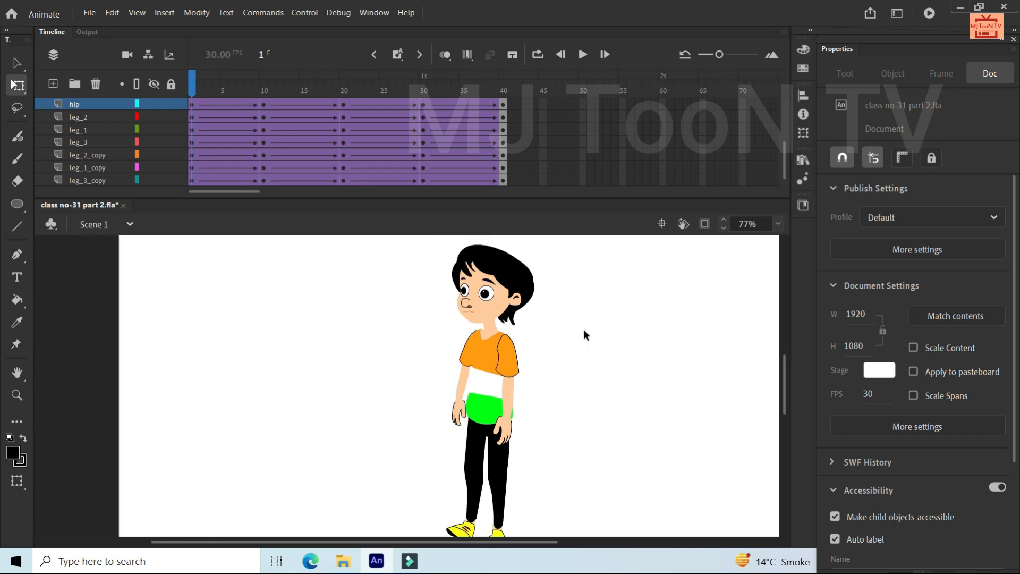
drag(583, 329, 642, 331)
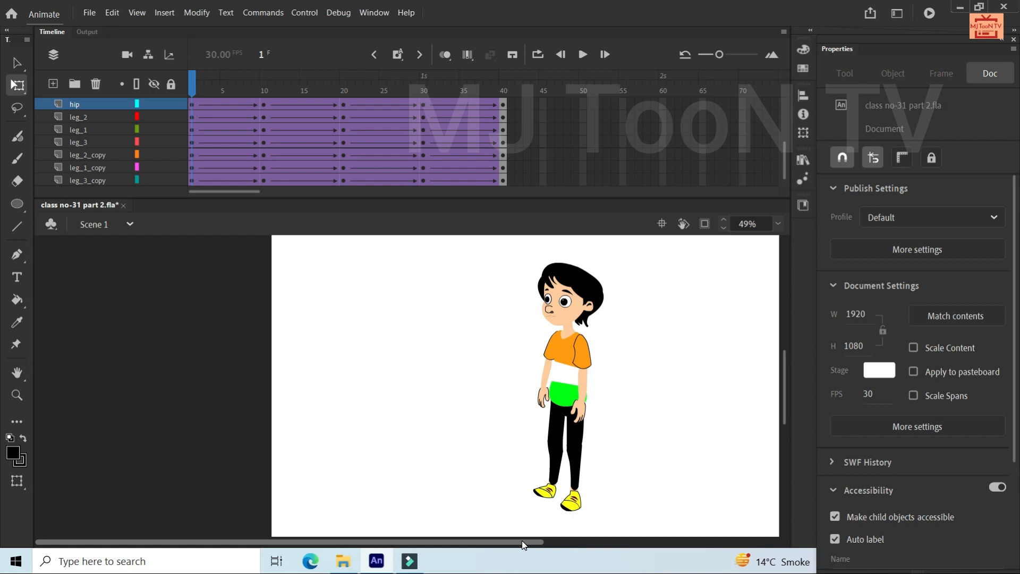
drag(522, 541, 570, 540)
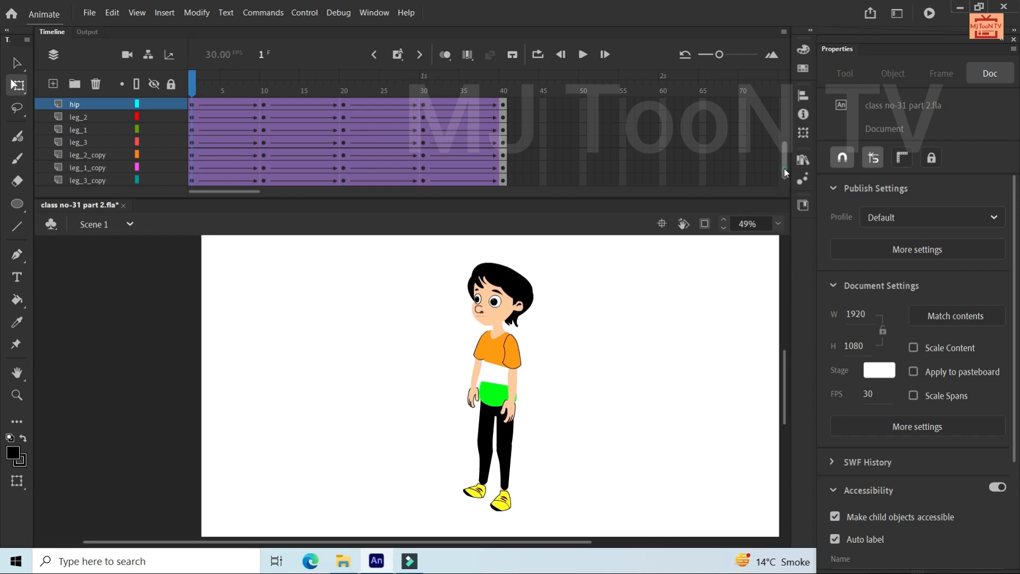
drag(785, 168, 784, 183)
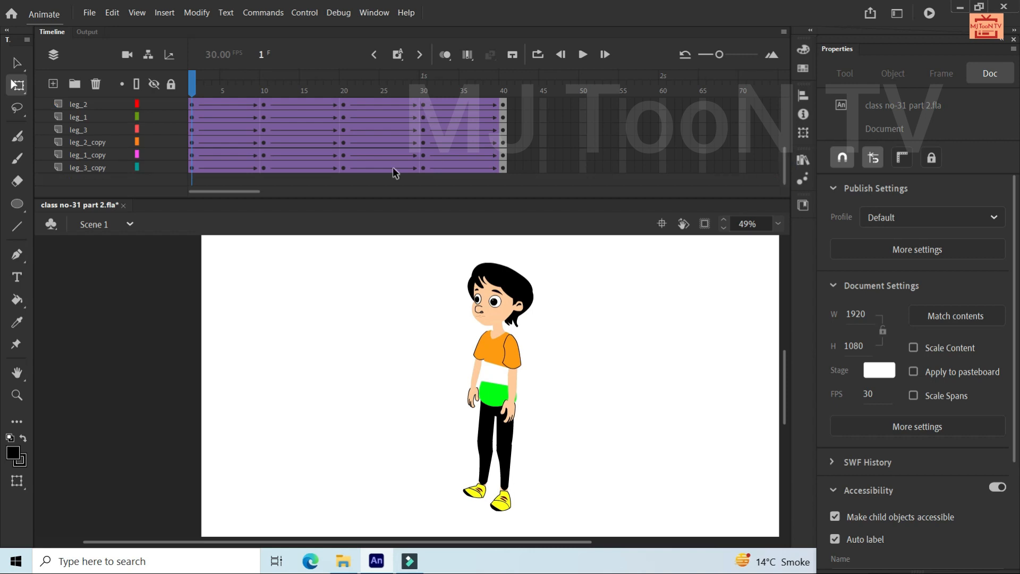
click(95, 169)
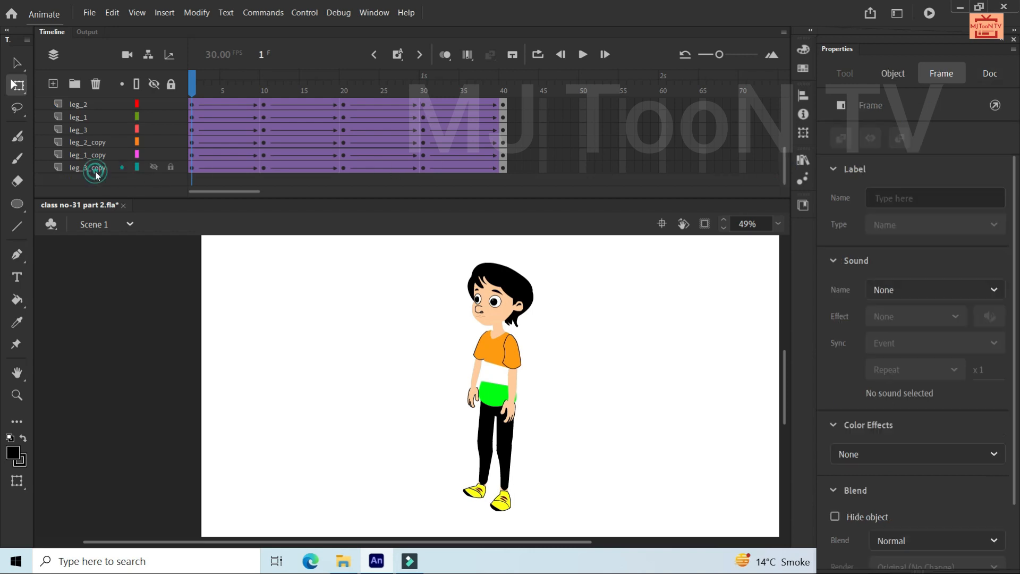
click(53, 83)
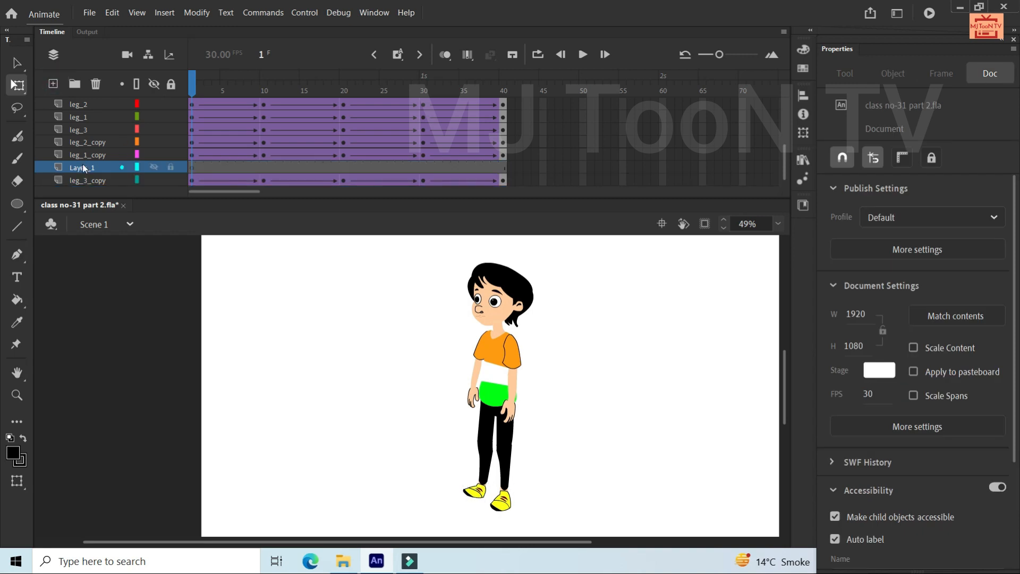
click(83, 167)
drag(83, 167, 82, 186)
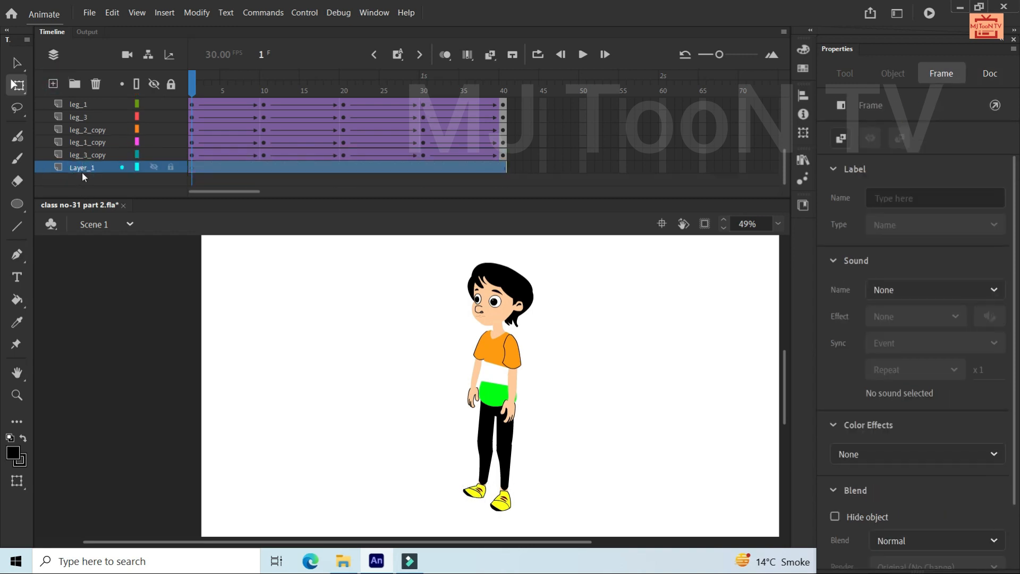
double_click(81, 168)
text(Charcter)
drag(189, 165, 189, 165)
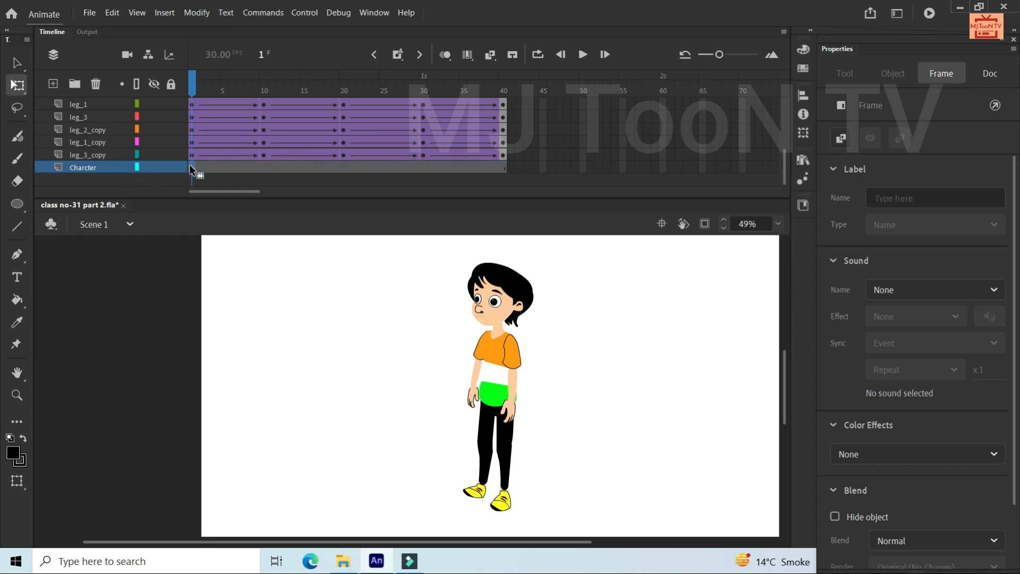
- Draw a black square about 249 px wide in the empty area beside the boy on the Charcter layer with the Rectangle tool
click(18, 207)
click(81, 201)
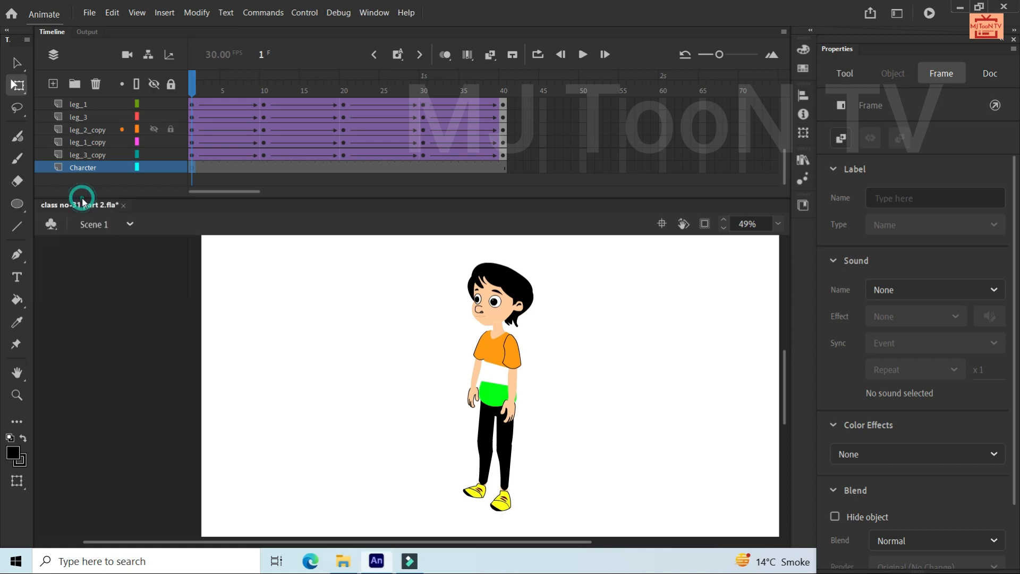
drag(246, 273, 329, 356)
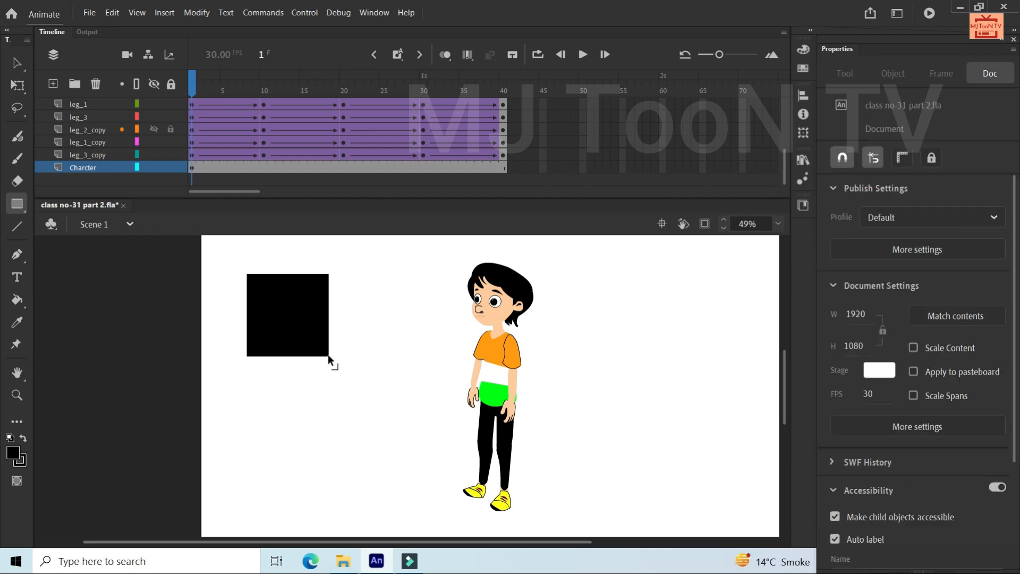
- Convert the black square's fill to a Graphic symbol named character
key(v)
click(301, 311)
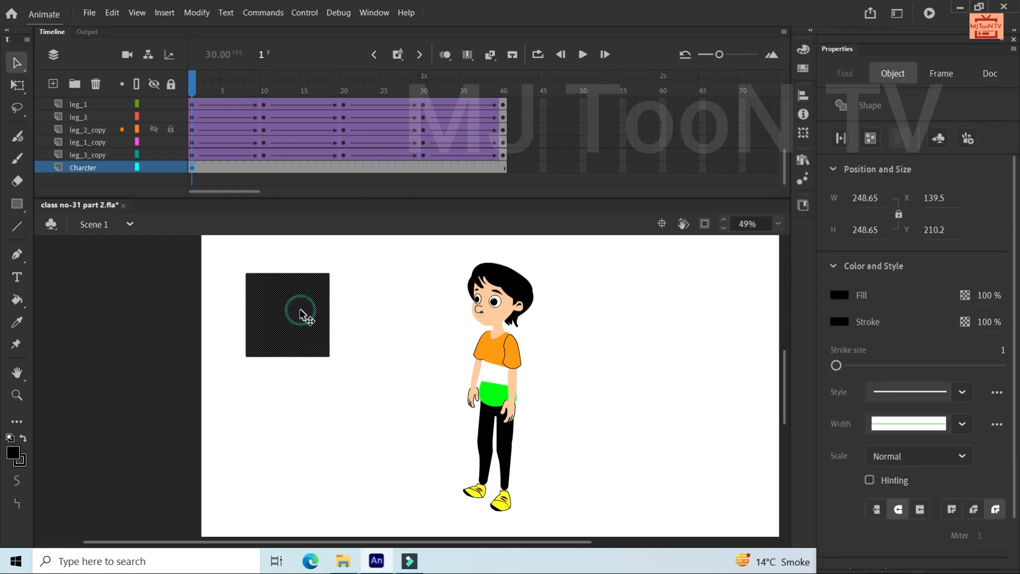
click(353, 308)
click(301, 316)
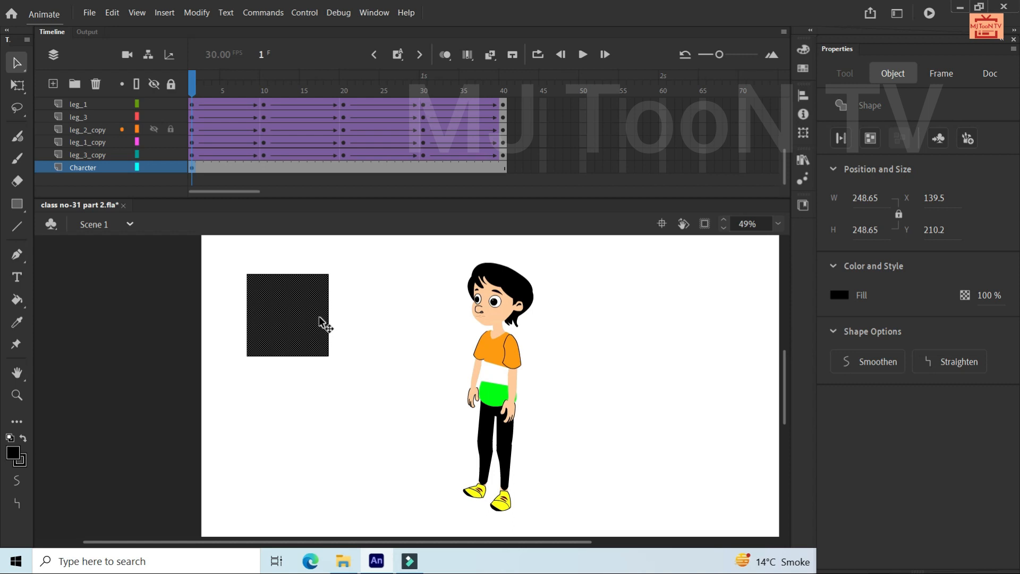
key(F8)
key(BackSpace)
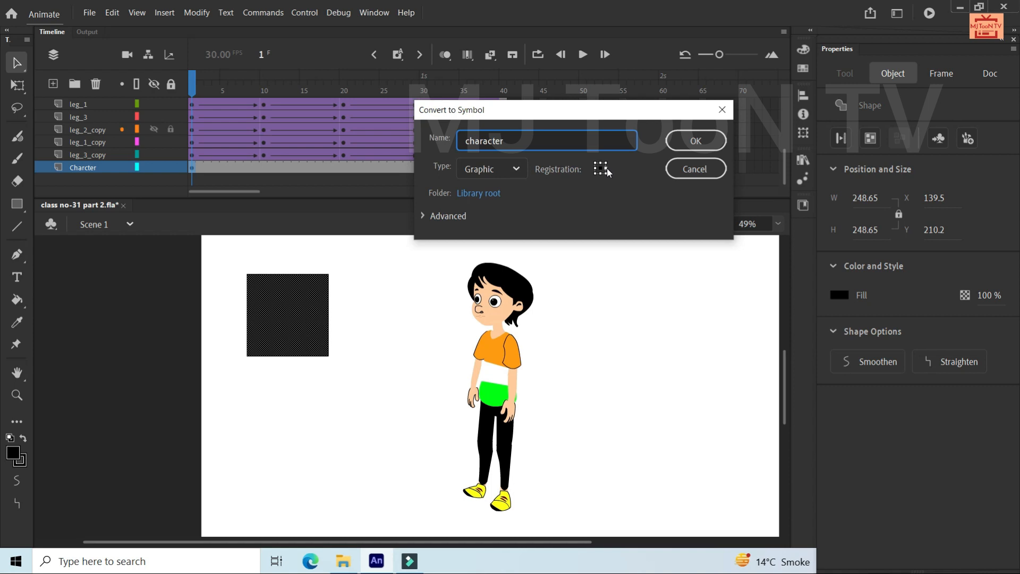
click(674, 143)
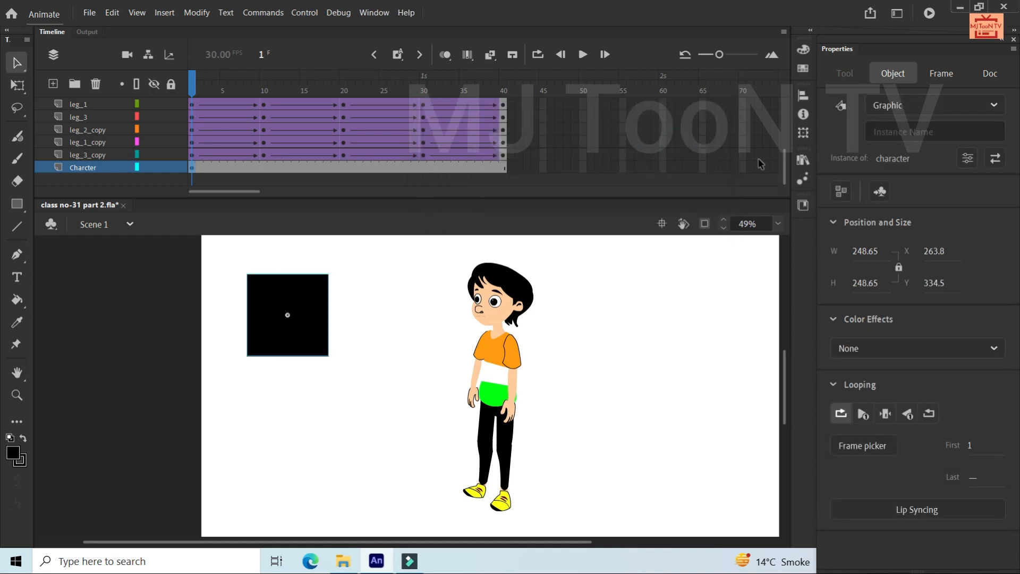
- Cut all the boy's layers, from face through leg_3_copy, out of Scene 1, keeping only the Charcter layer
drag(783, 154, 769, 72)
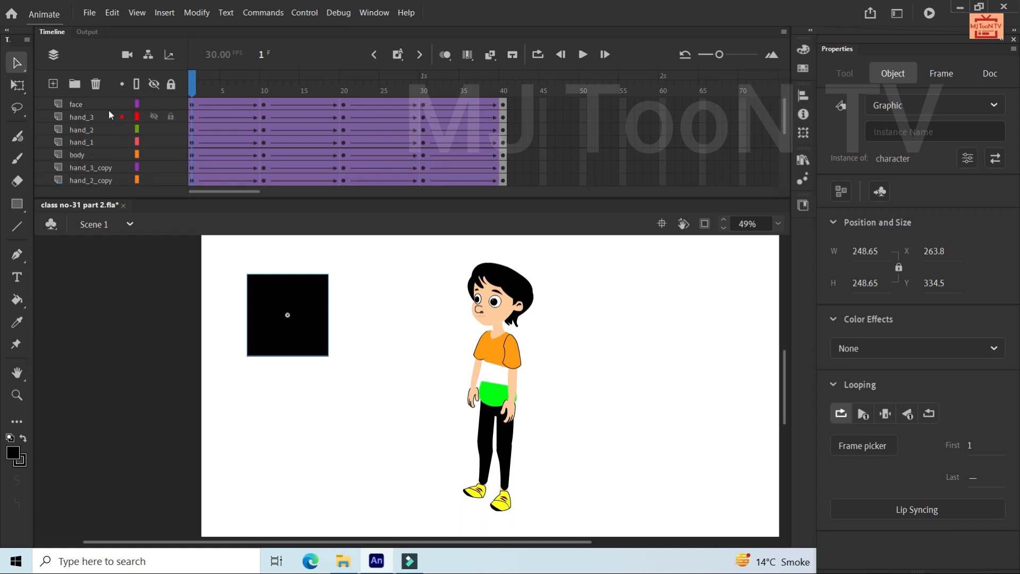
click(85, 102)
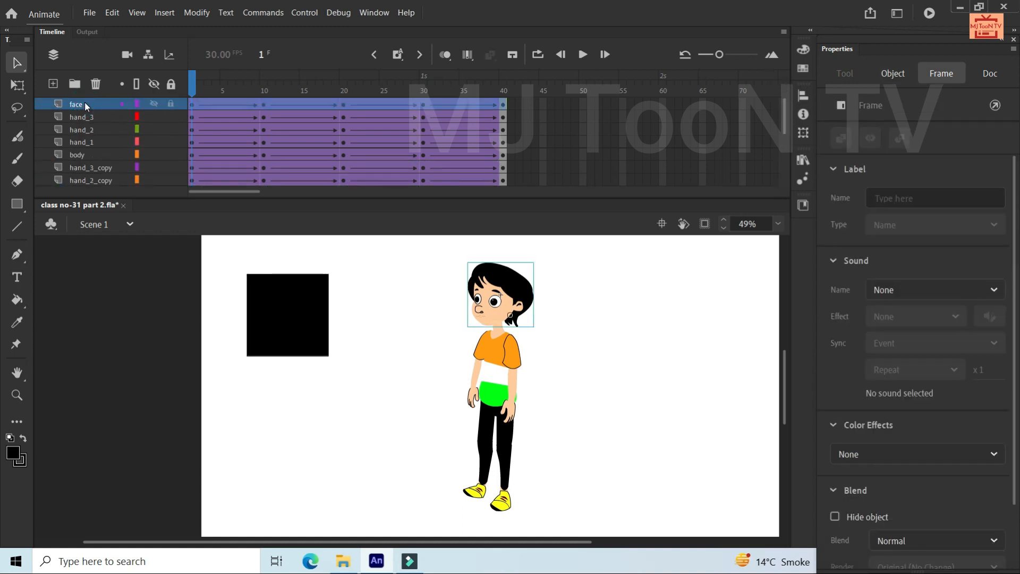
click(128, 330)
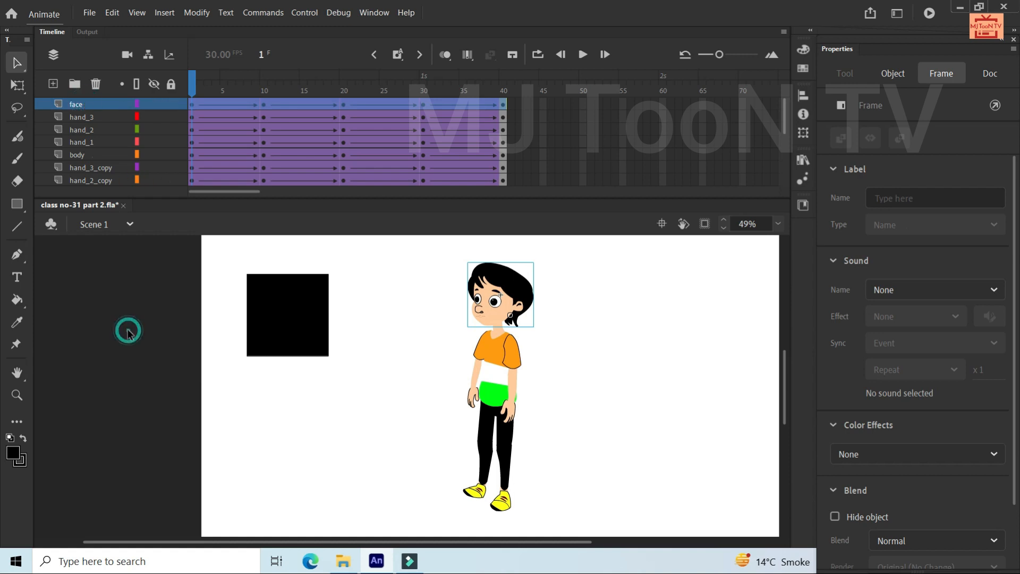
click(62, 104)
drag(785, 125, 789, 174)
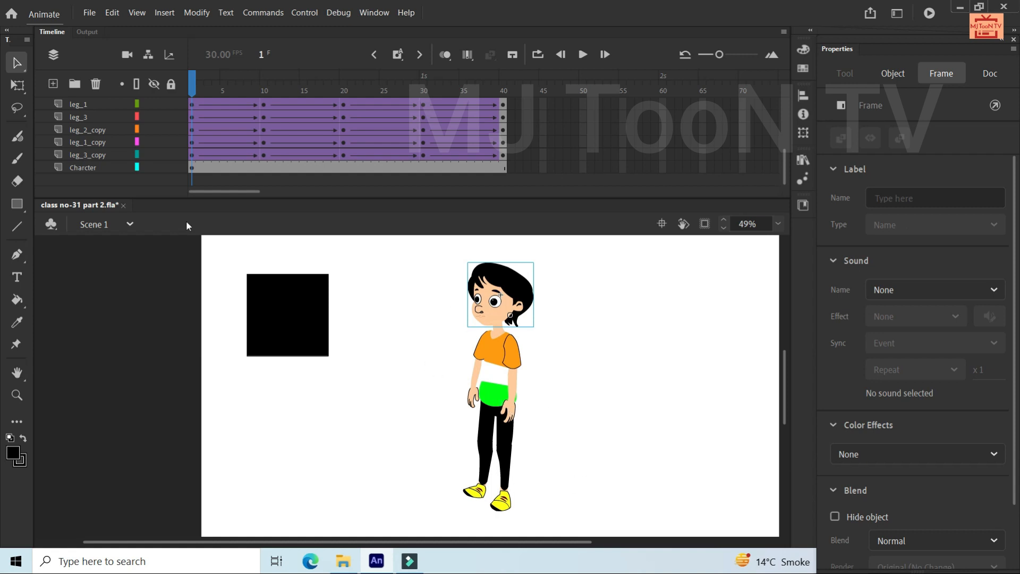
shift+click(103, 156)
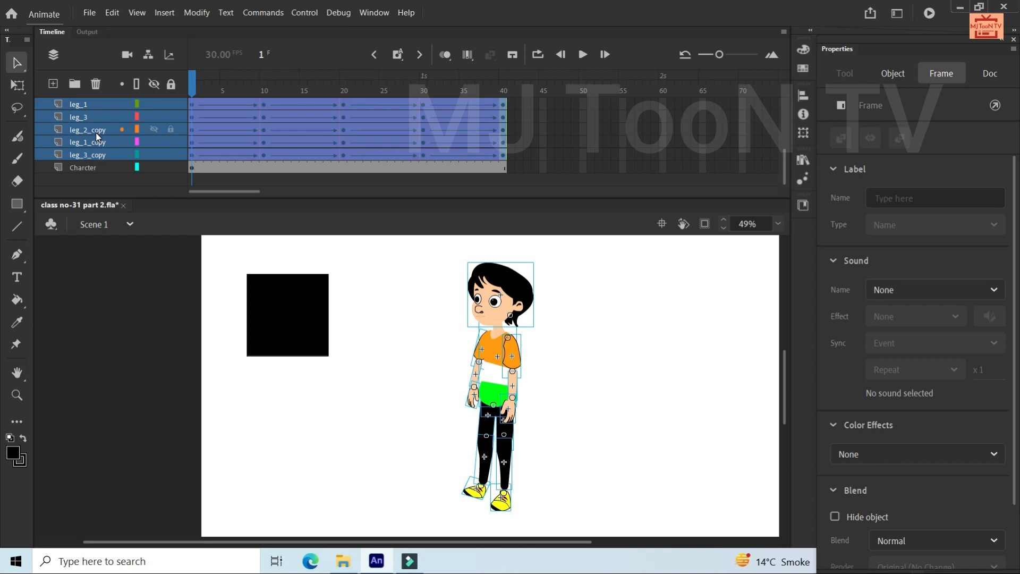
right_click(96, 135)
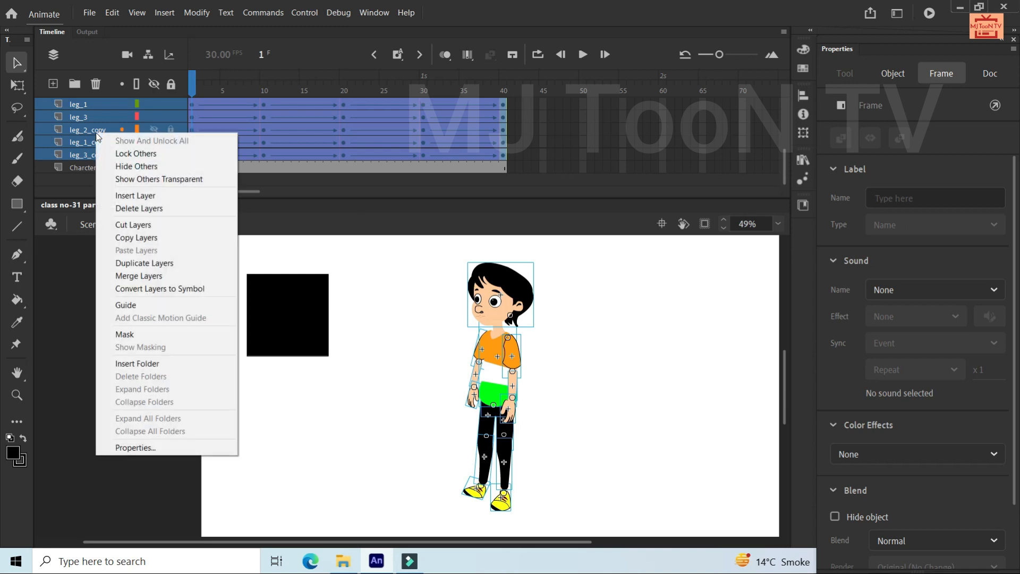
click(140, 231)
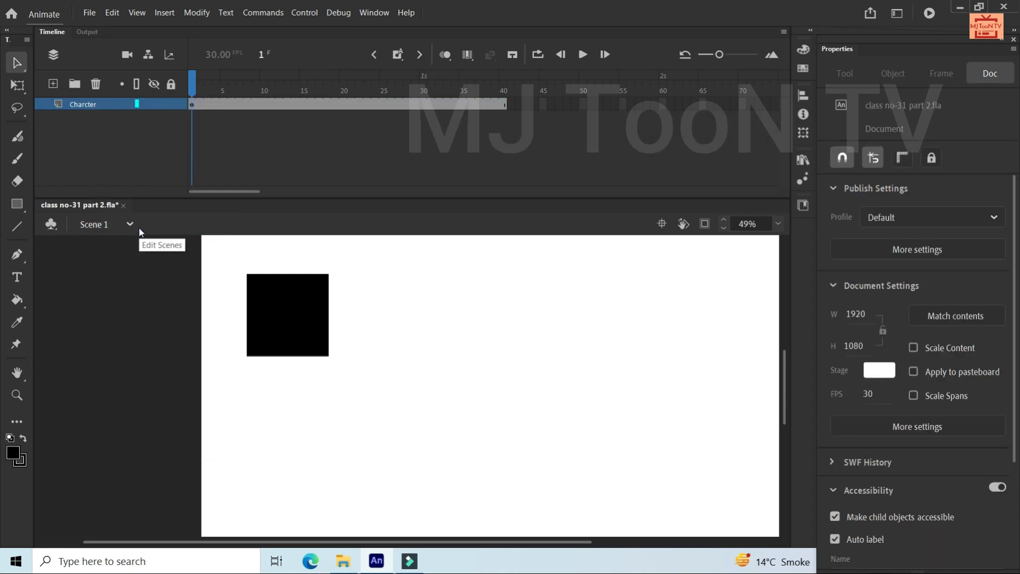
- Open the character symbol for editing, paste the cut walk-cycle layers into its timeline, and clear the selection
double_click(287, 325)
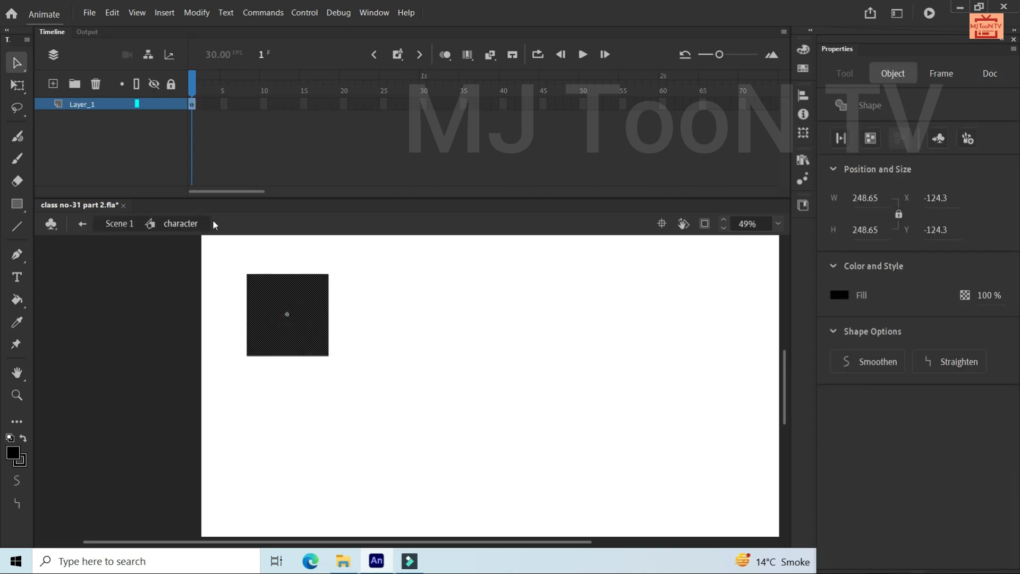
right_click(83, 104)
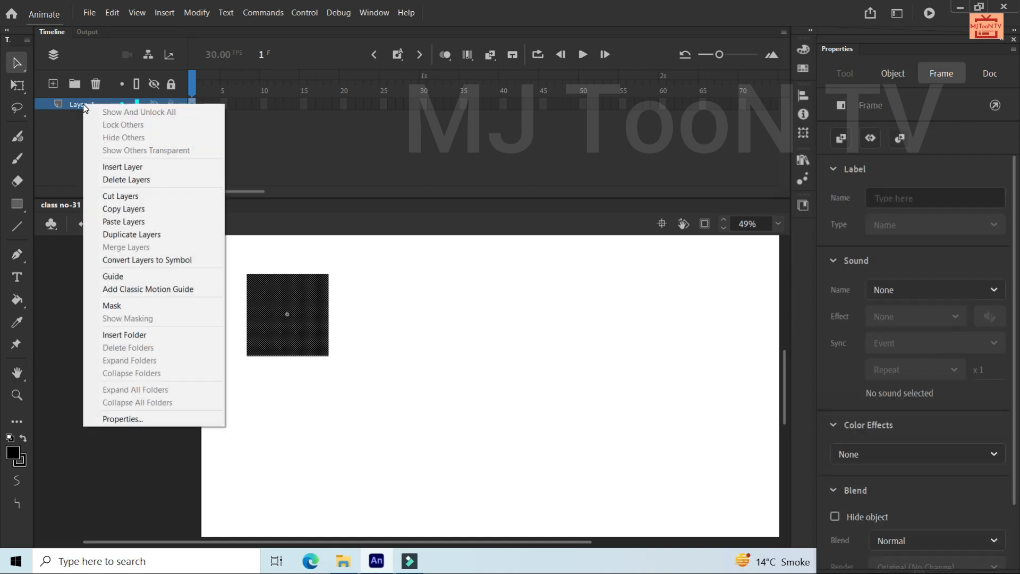
click(134, 226)
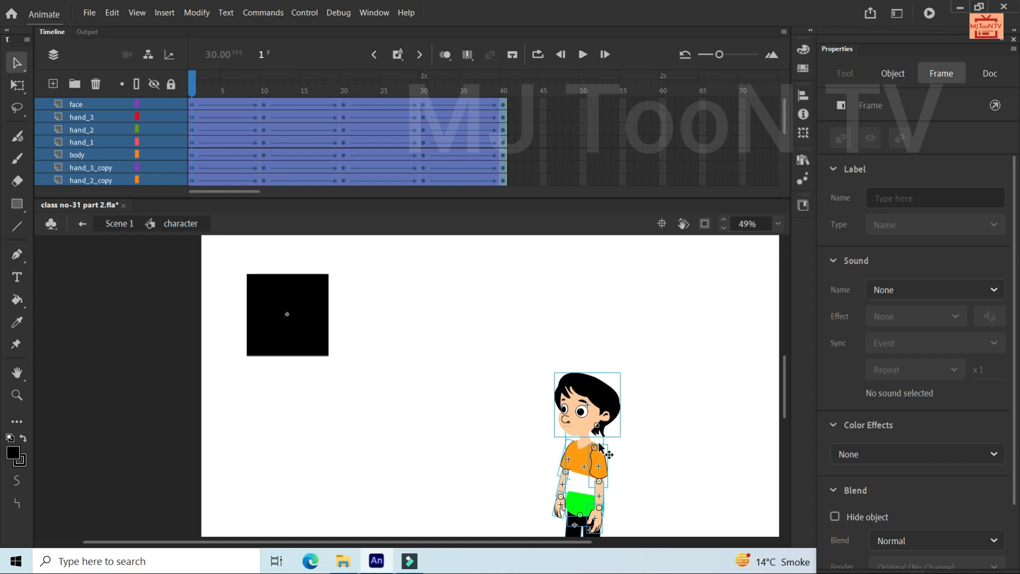
click(447, 418)
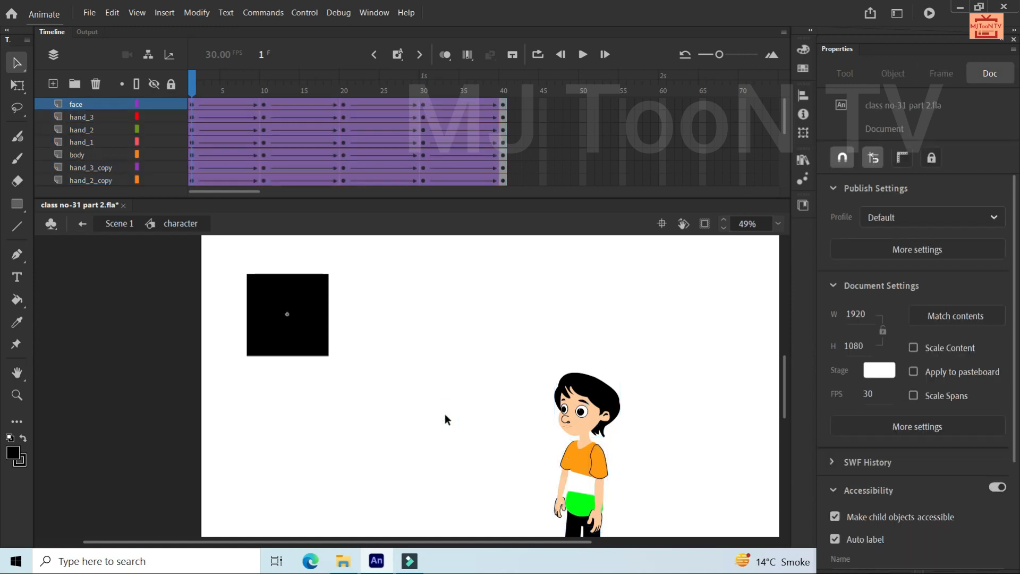
- Delete the Layer_1 holding the black square from the character symbol and return to Scene 1
click(282, 333)
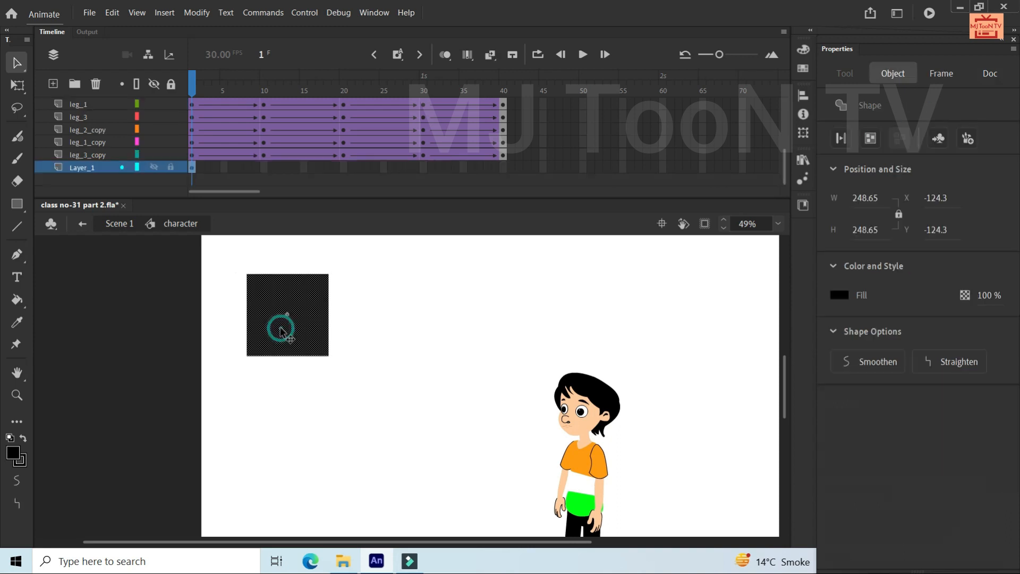
click(97, 84)
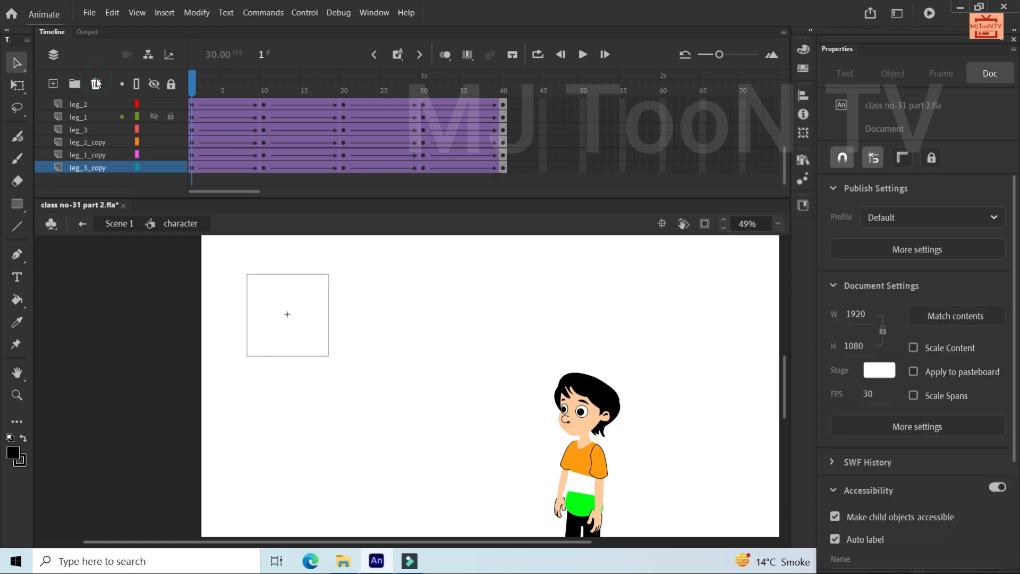
click(119, 223)
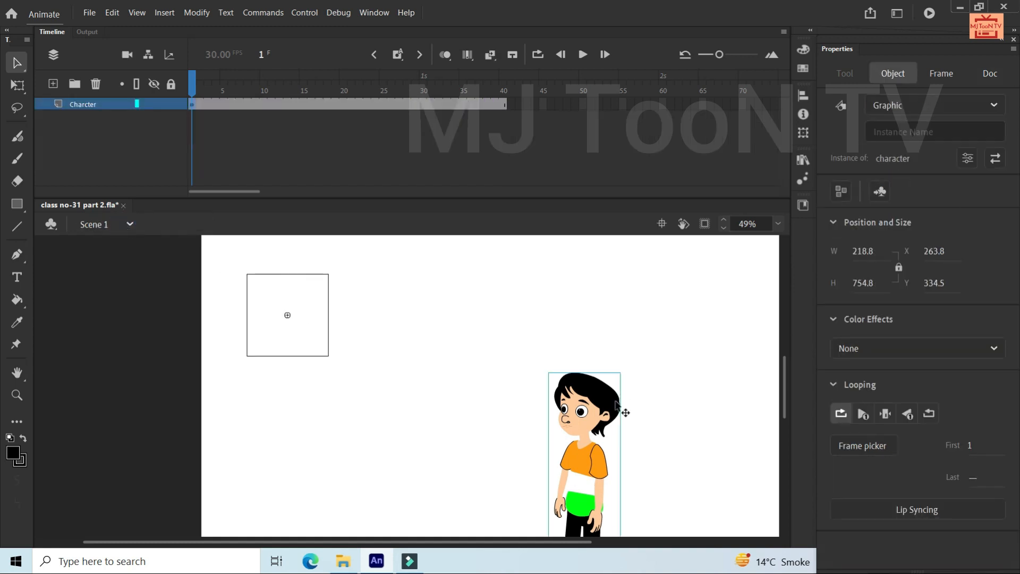
- Delete the leftover square outline from the stage and move the character instance to about X 13, Y -19
drag(604, 413, 553, 287)
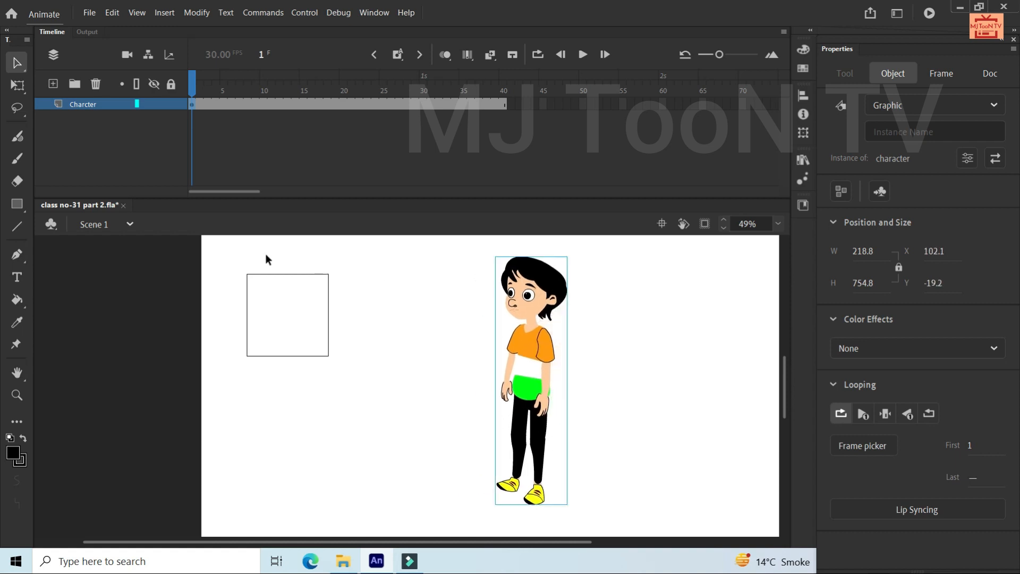
mouse_move(233, 256)
mouse_down()
mouse_move(298, 356)
mouse_move(359, 384)
mouse_up()
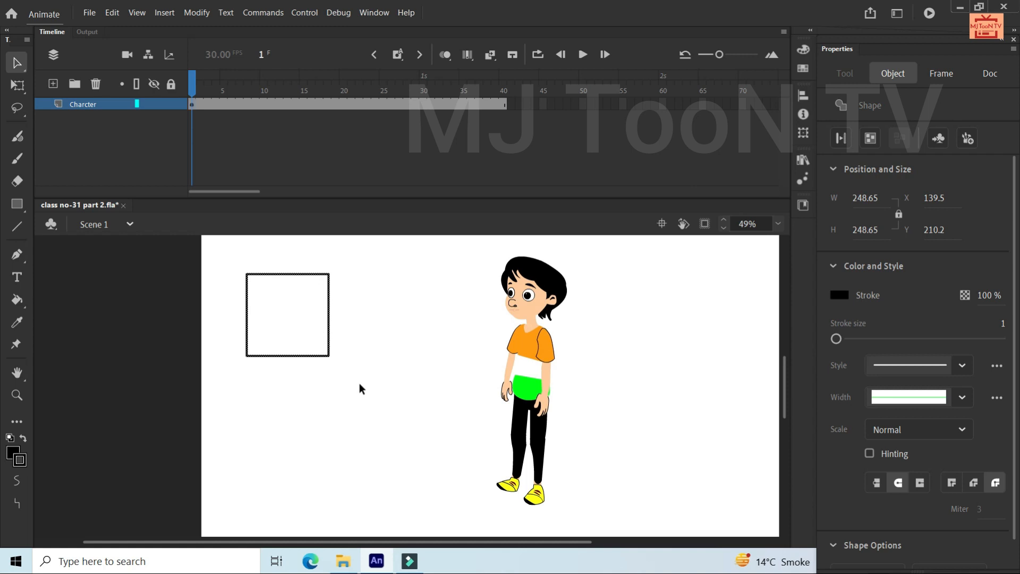
key(Delete)
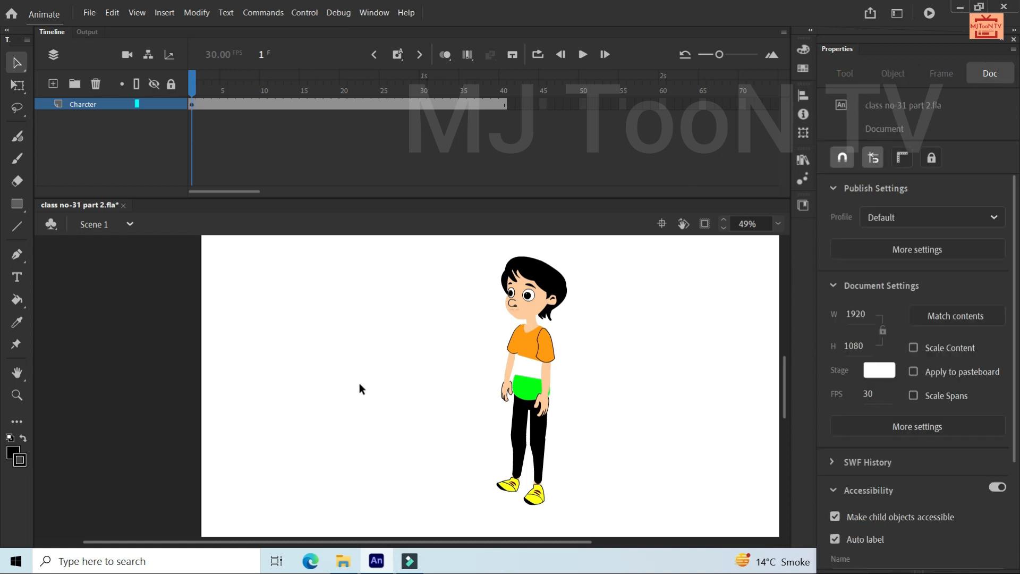
click(546, 349)
drag(546, 348, 517, 349)
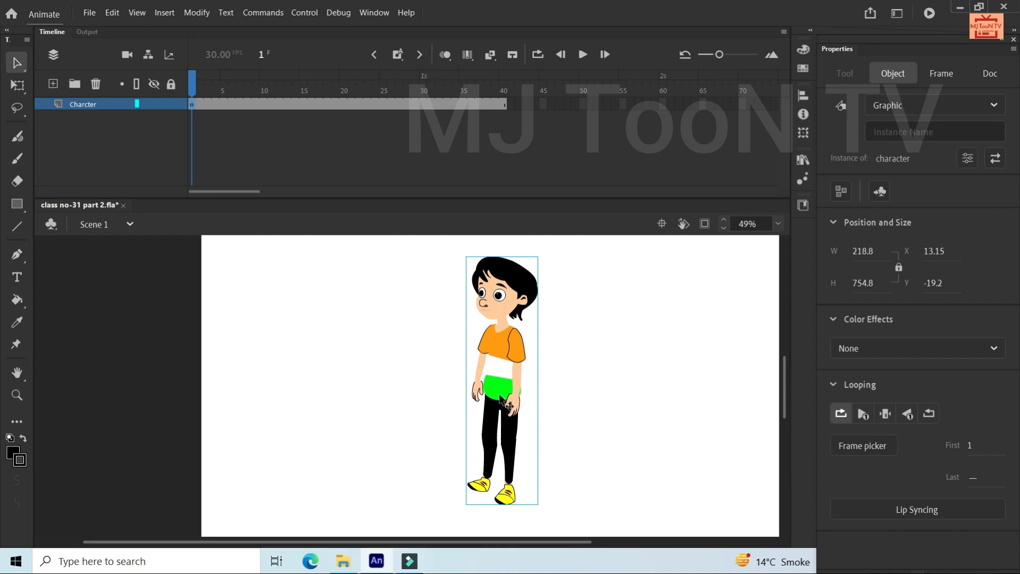
- Play the Scene 1 timeline to check the walk cycle of the nested character symbol
click(583, 56)
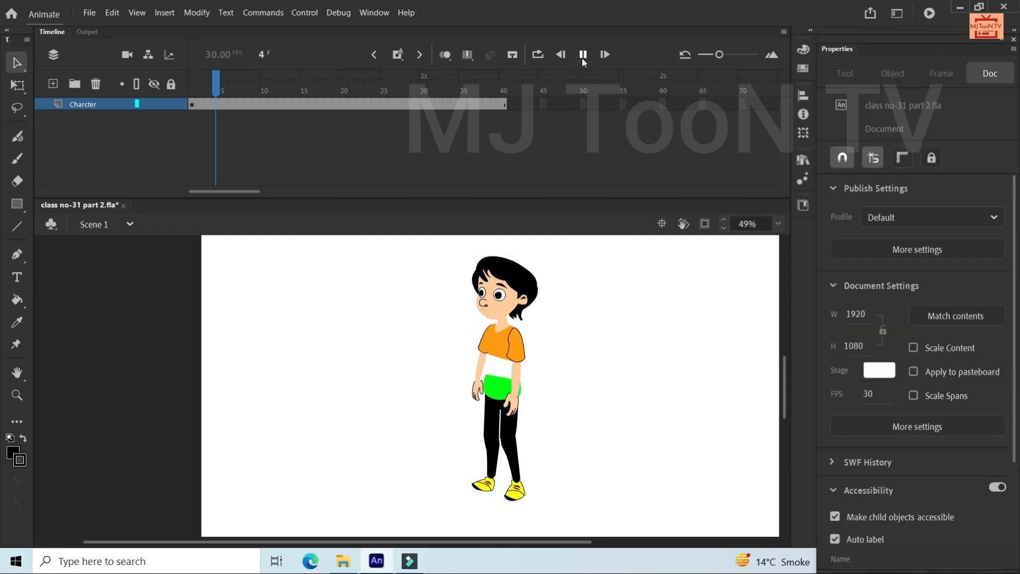
click(583, 55)
click(583, 55)
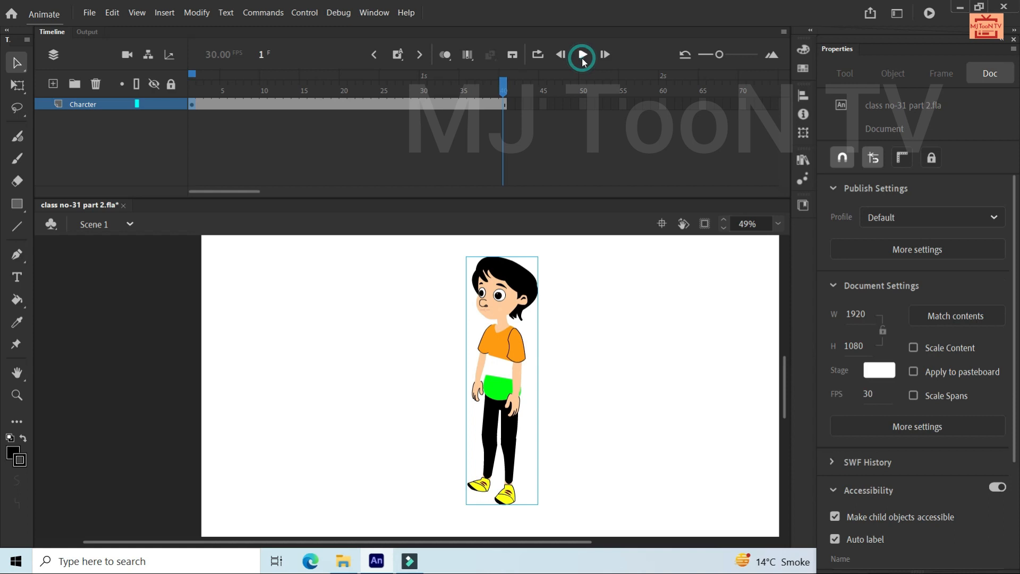
click(584, 55)
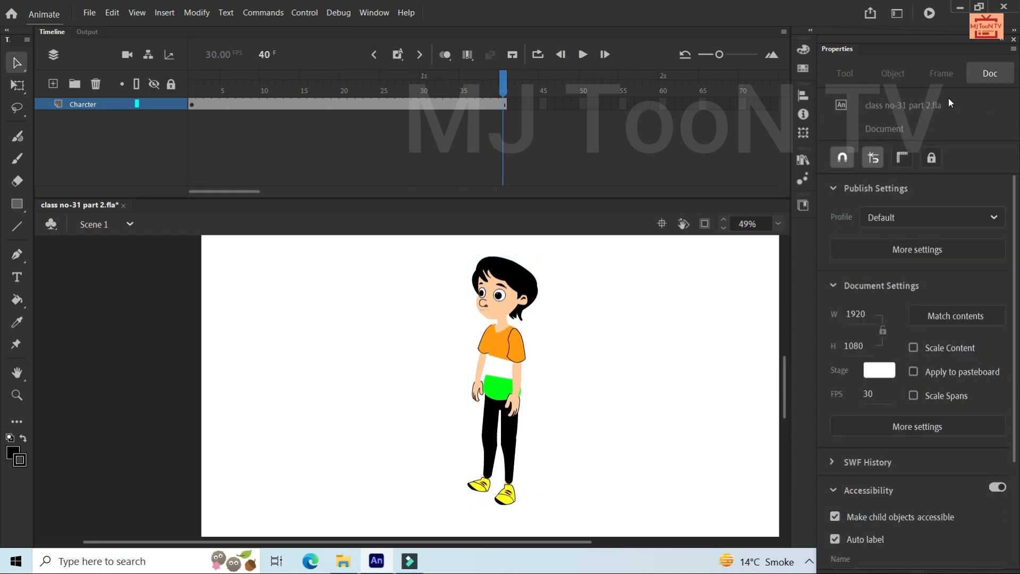
click(583, 54)
- Add a new layer named bg above the Charcter layer
click(53, 84)
double_click(81, 102)
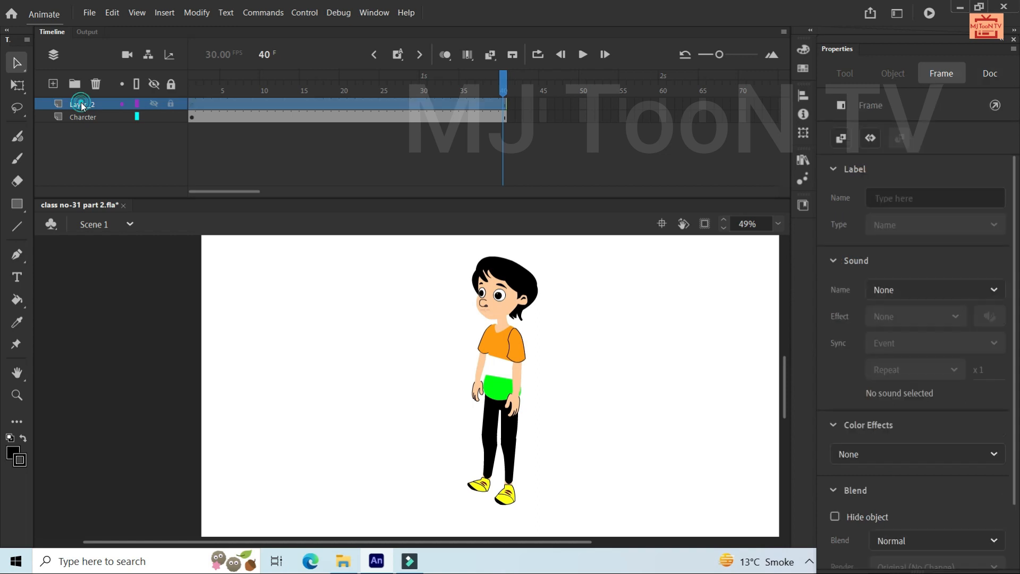
text(bg)
key(Return)
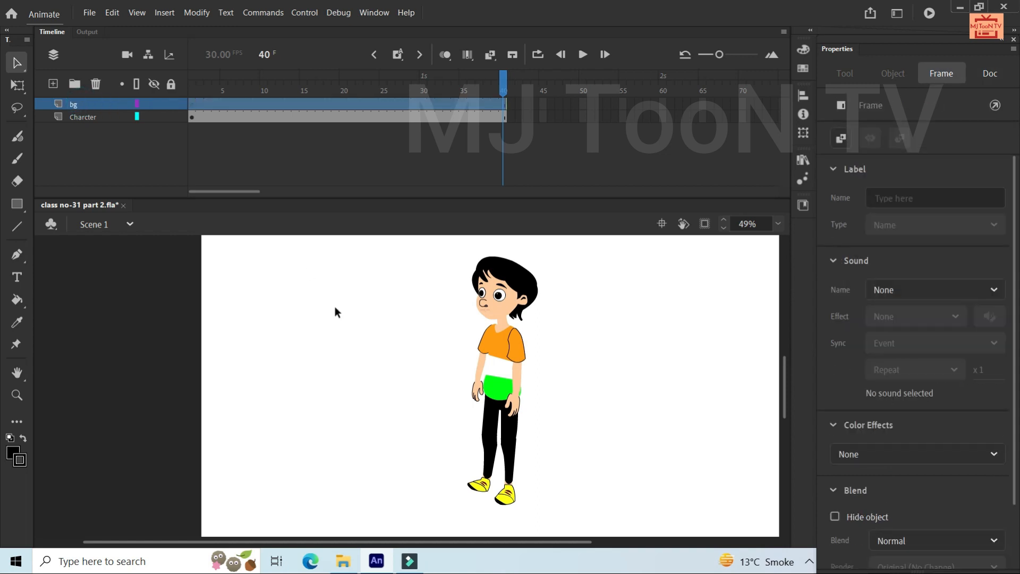
- Import lfp2_4s5c_210409.ai from the blank-landscape-scene-nature-park-sunset-time folder in Downloads onto the stage at frame 1
click(191, 103)
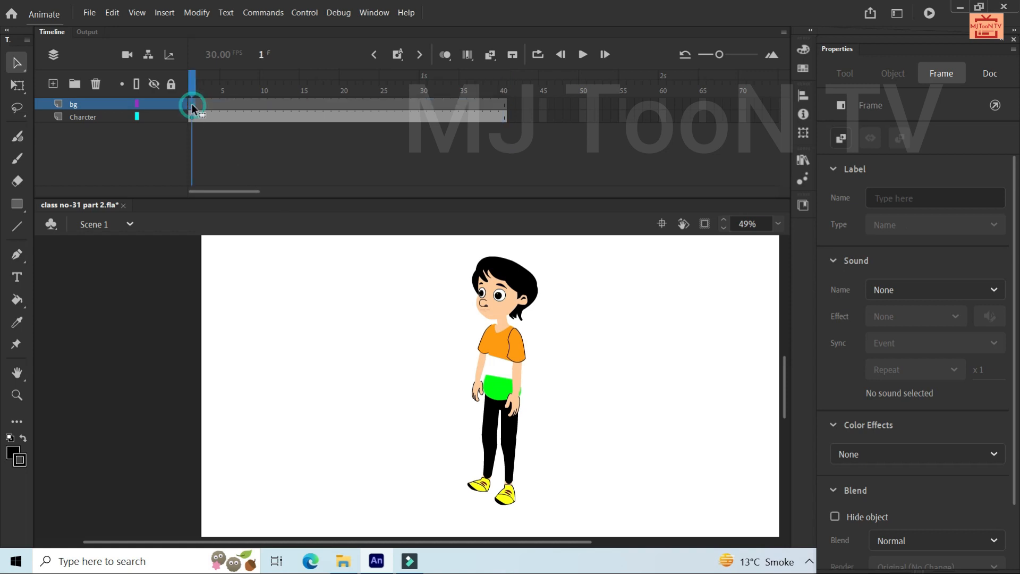
click(351, 570)
click(51, 175)
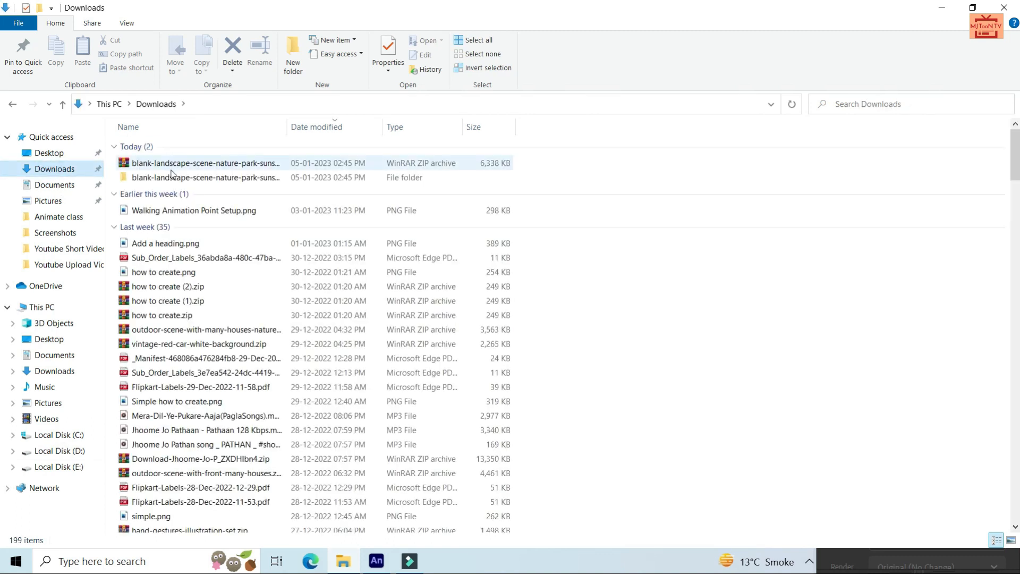
click(166, 177)
double_click(166, 177)
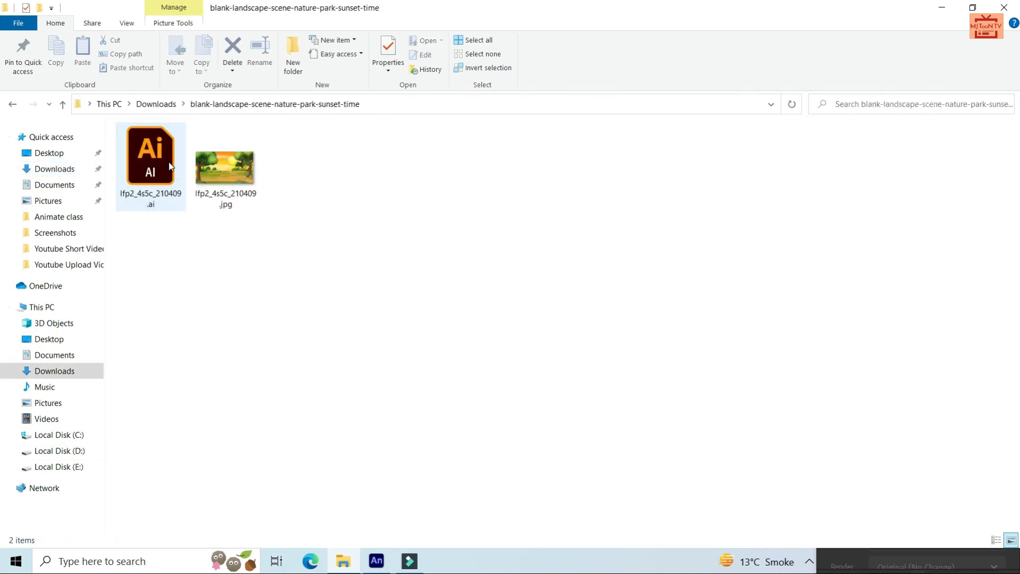
drag(165, 162, 373, 427)
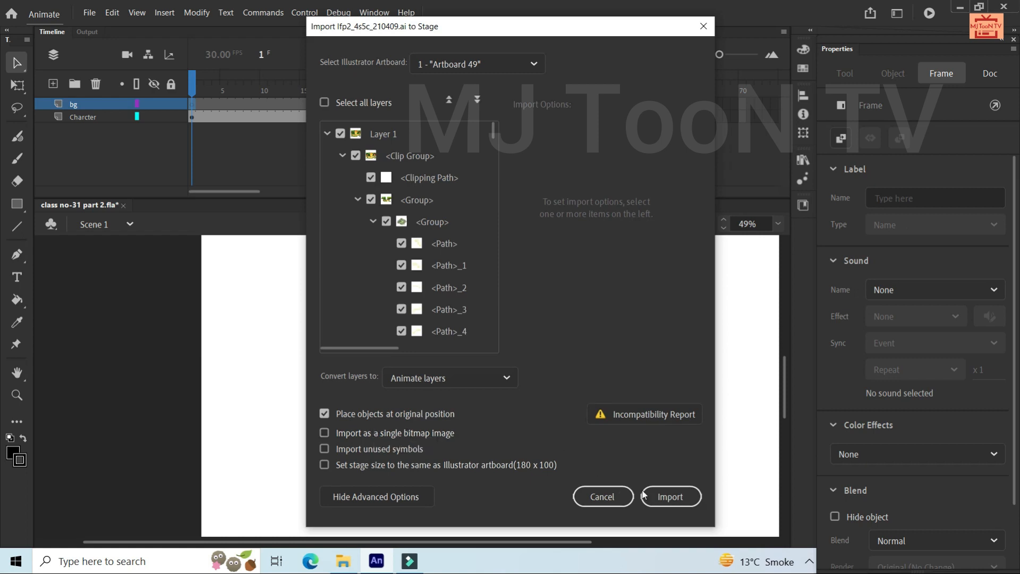
click(667, 496)
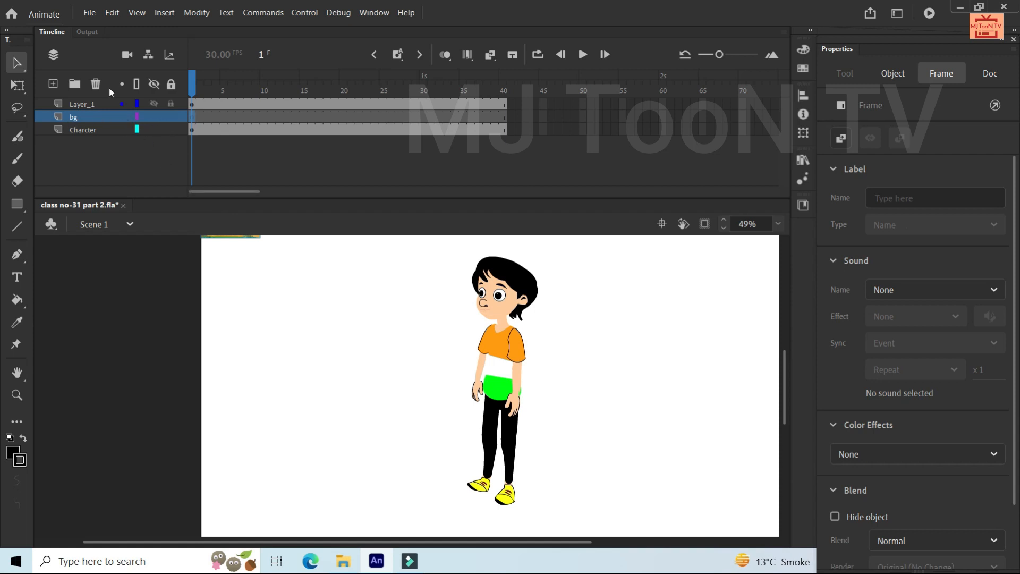
- Delete the empty bg layer and rename the imported artwork's Layer_1 as bg
click(97, 82)
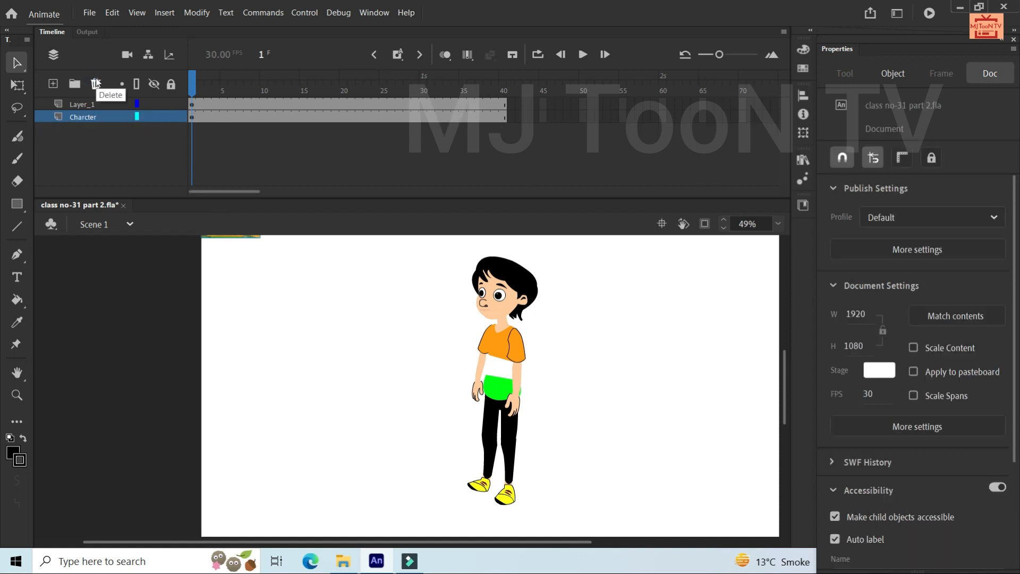
click(83, 102)
double_click(81, 103)
text(bg)
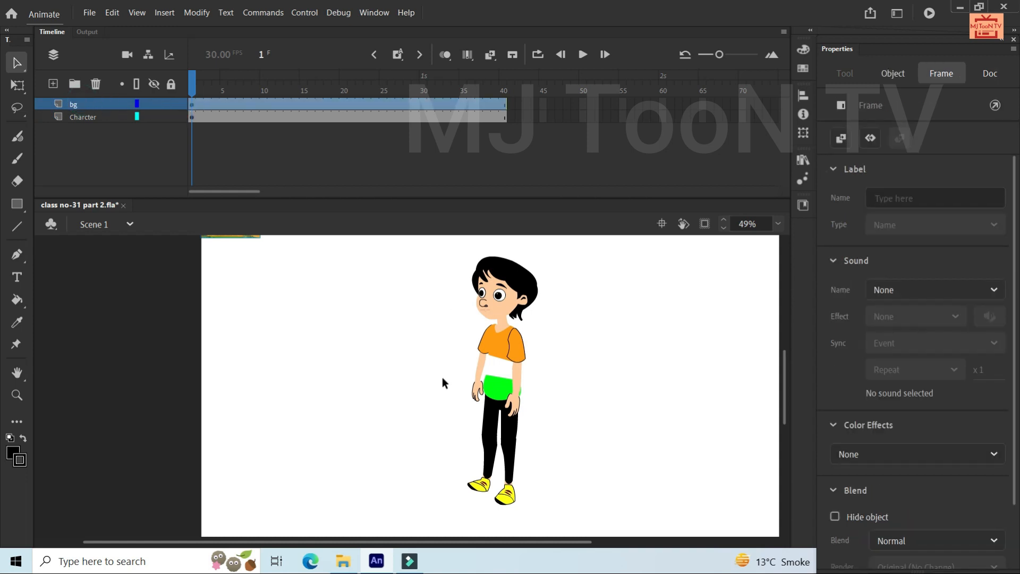
- Scale the park background to about 2359 by 1186 px with Free Transform and position it to cover the whole stage
ctrl+scroll(442, 377, down, 2)
drag(783, 388, 772, 352)
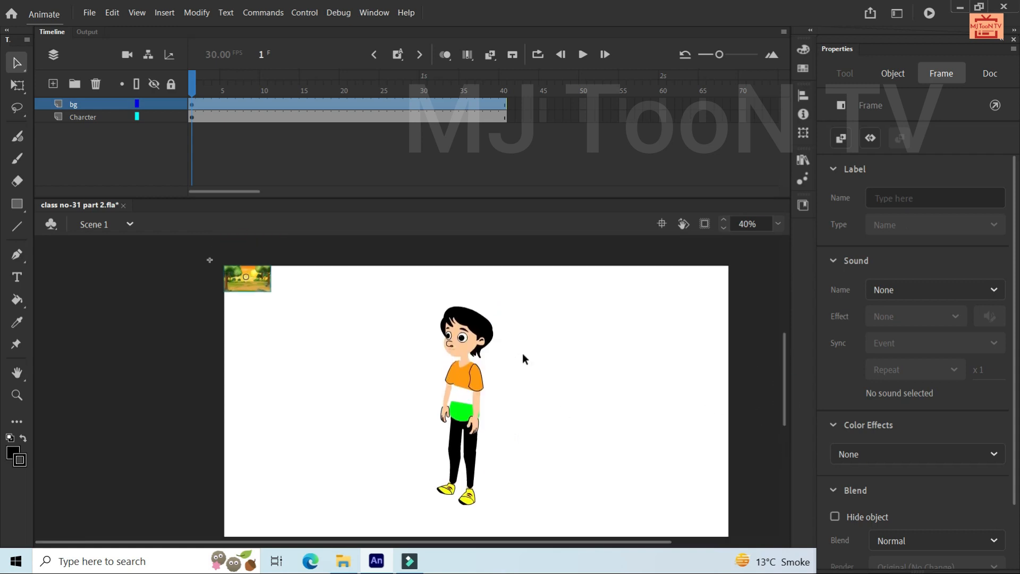
ctrl+scroll(520, 361, down, 2)
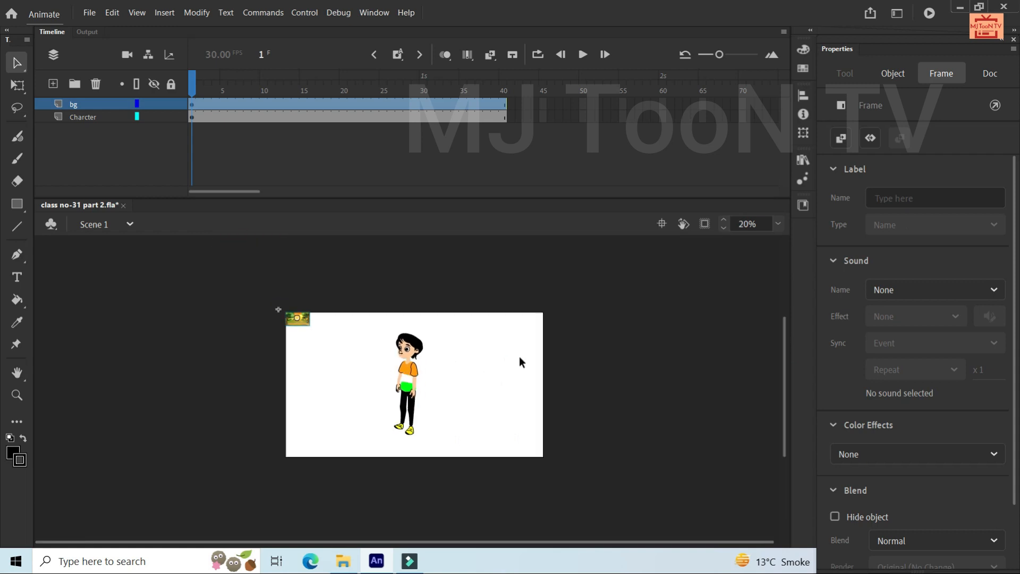
click(298, 320)
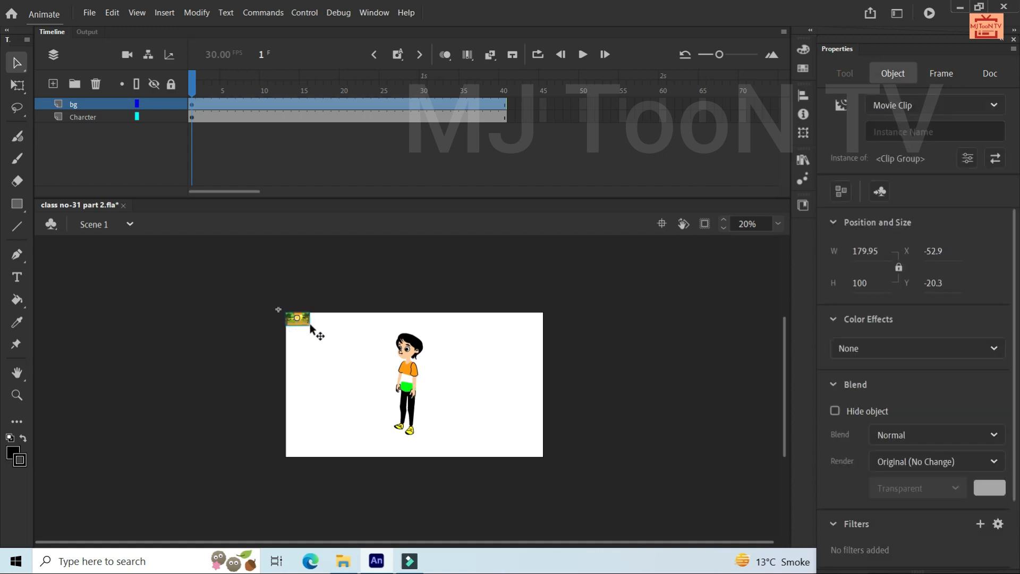
key(q)
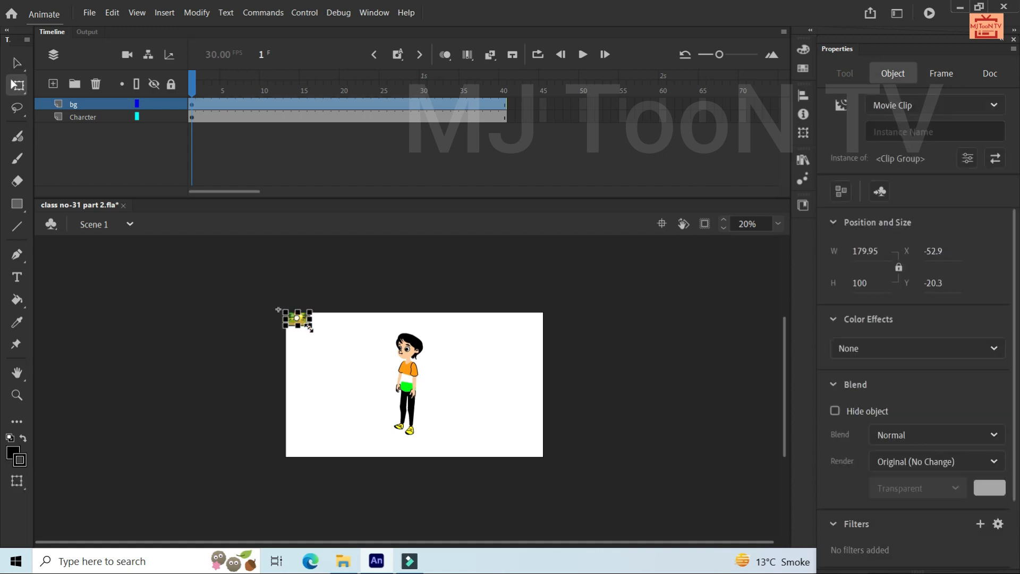
drag(308, 326, 435, 392)
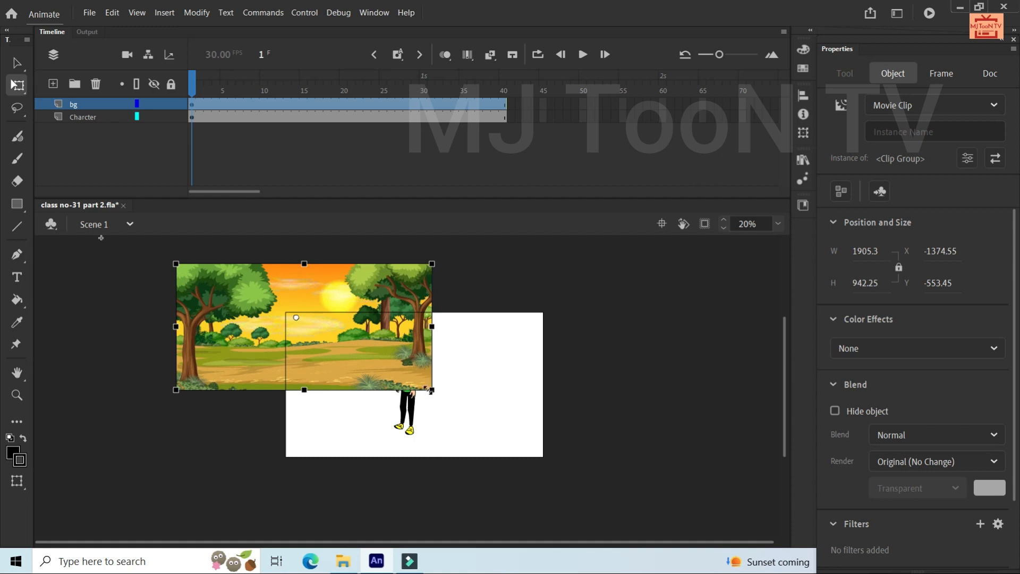
drag(382, 360, 513, 424)
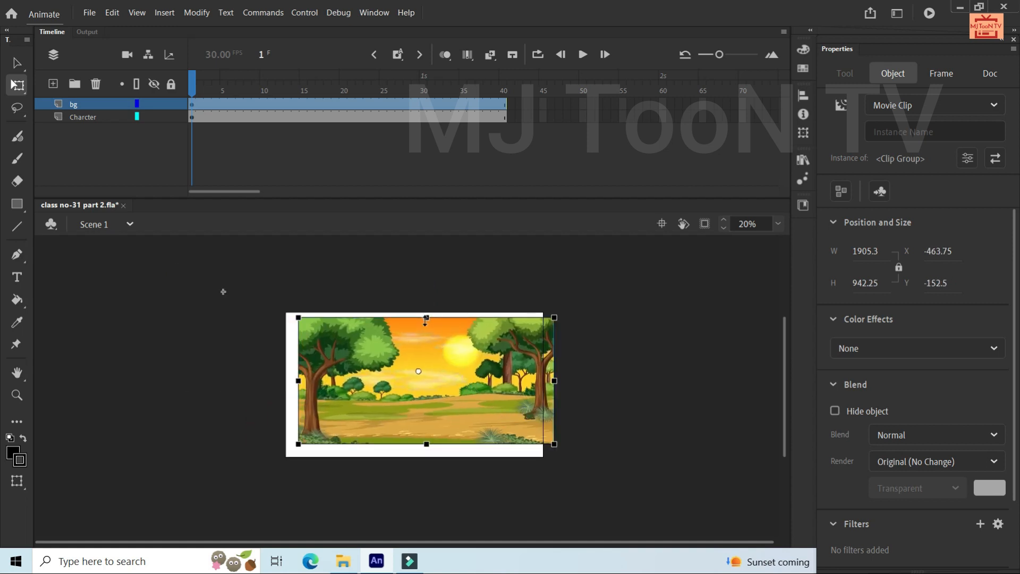
drag(426, 317, 426, 301)
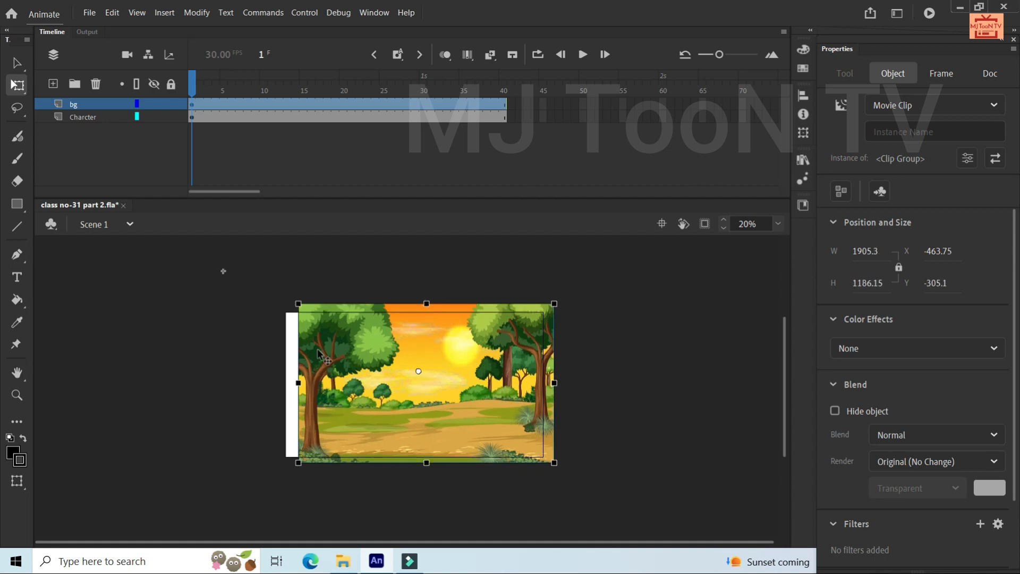
drag(296, 382, 256, 402)
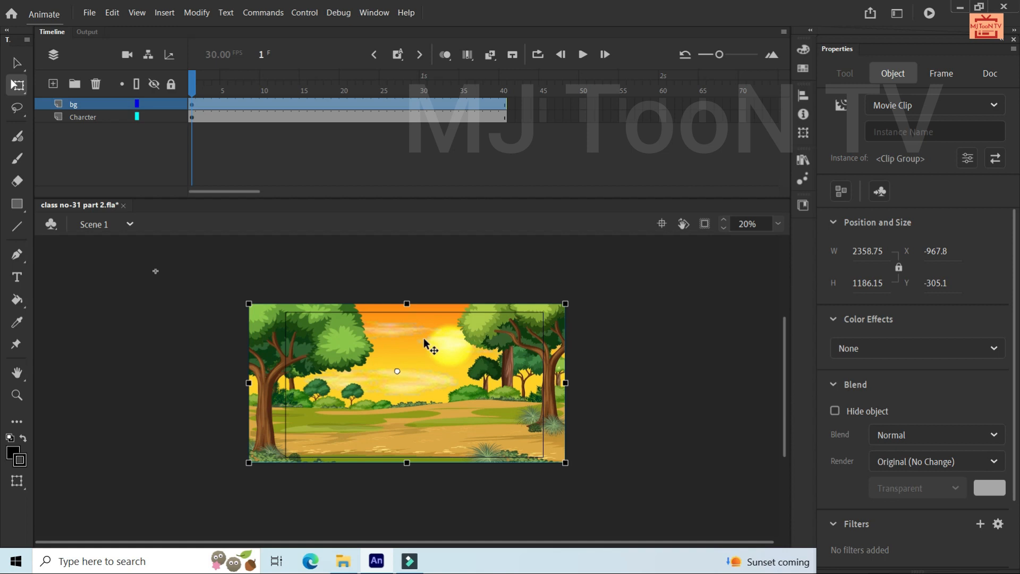
- Move the bg layer below Charcter and convert its artwork to a Graphic symbol named bg
drag(82, 105, 81, 123)
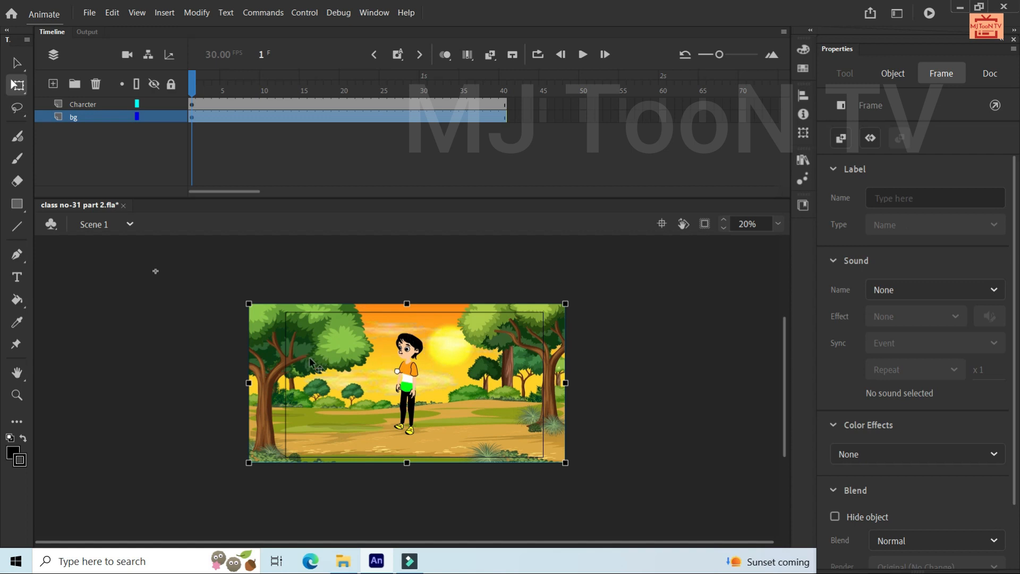
click(192, 118)
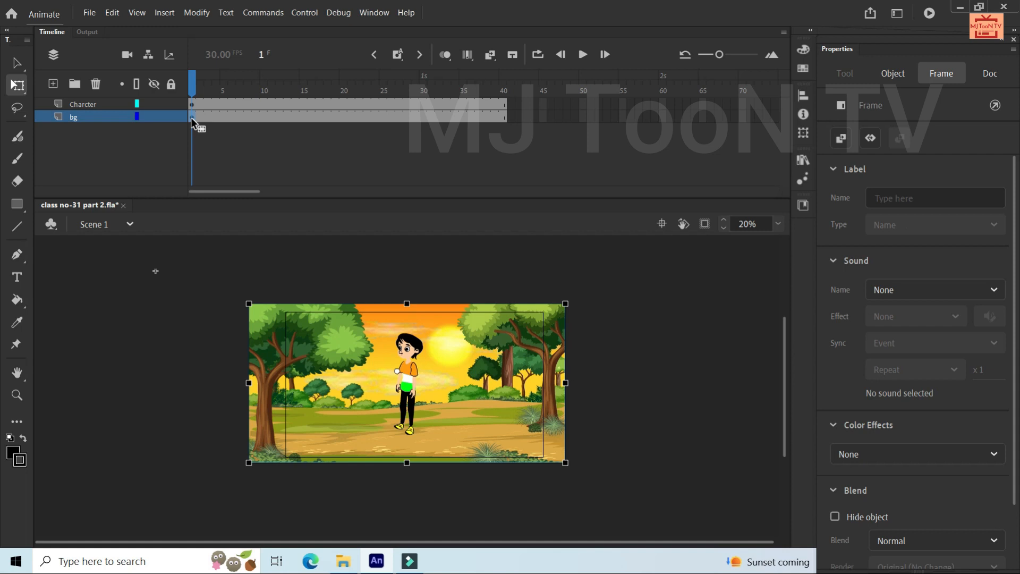
key(F8)
key(BackSpace)
text(bg)
key(Return)
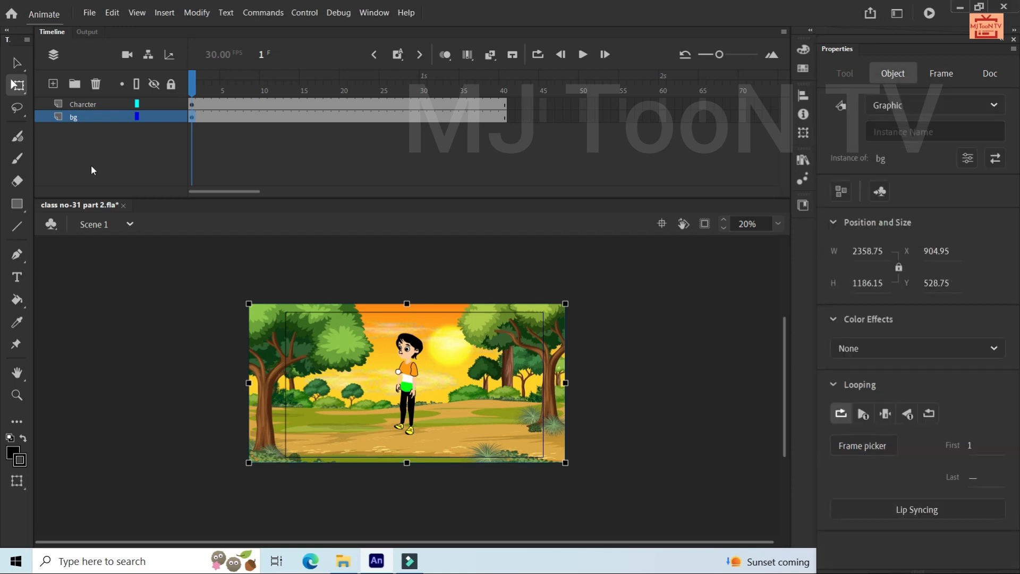
- Move the character instance to the right side of the park scene, at about X 874, Y 75
click(404, 376)
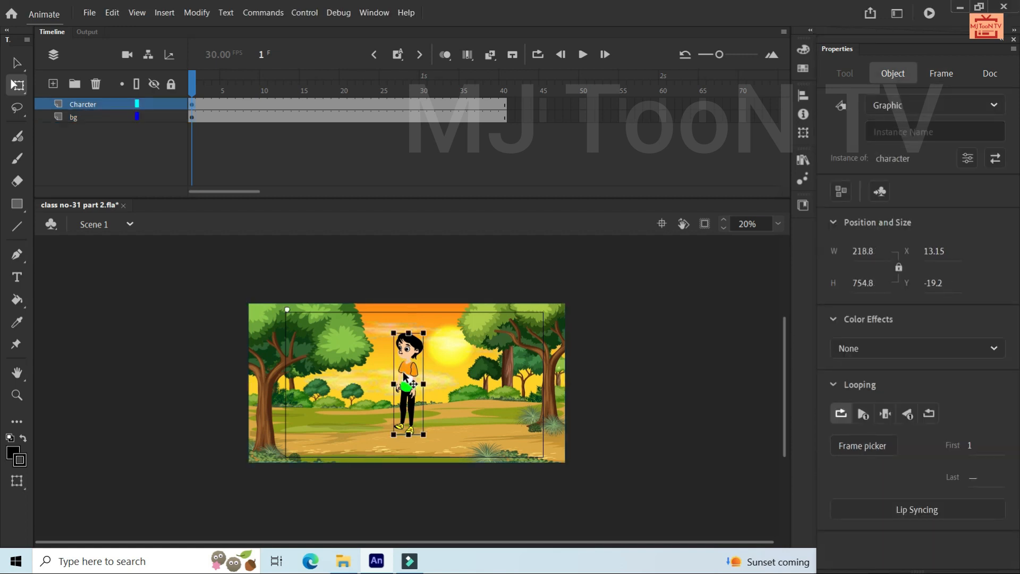
drag(410, 376, 438, 387)
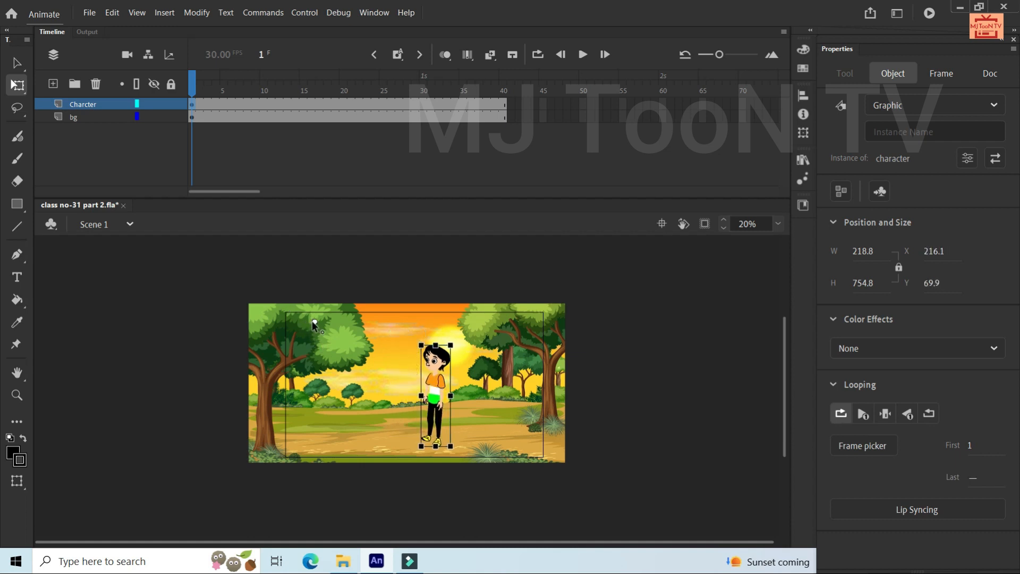
drag(418, 376, 527, 411)
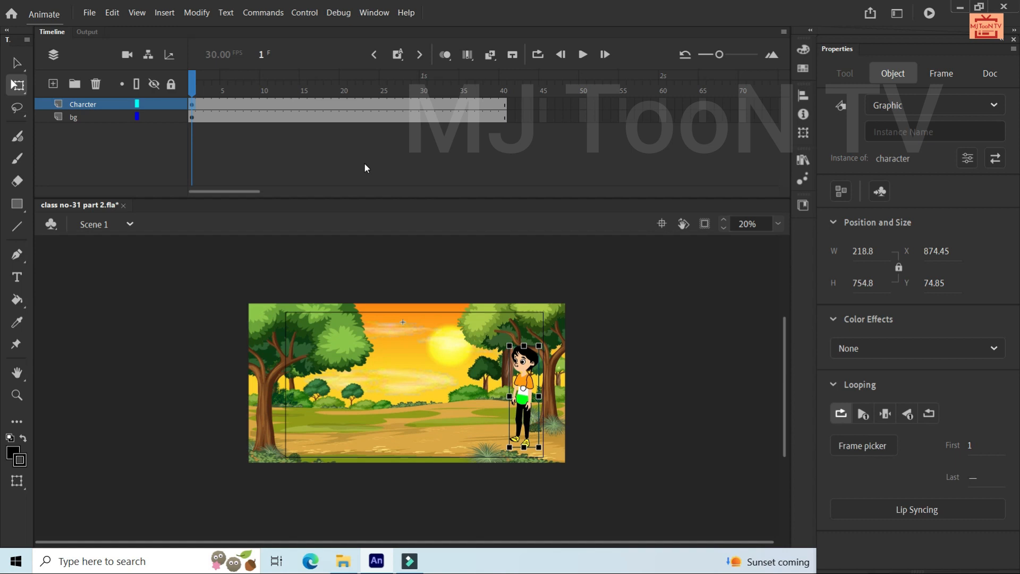
- Extend both the Charcter and bg layers to frame 300
drag(251, 189, 474, 197)
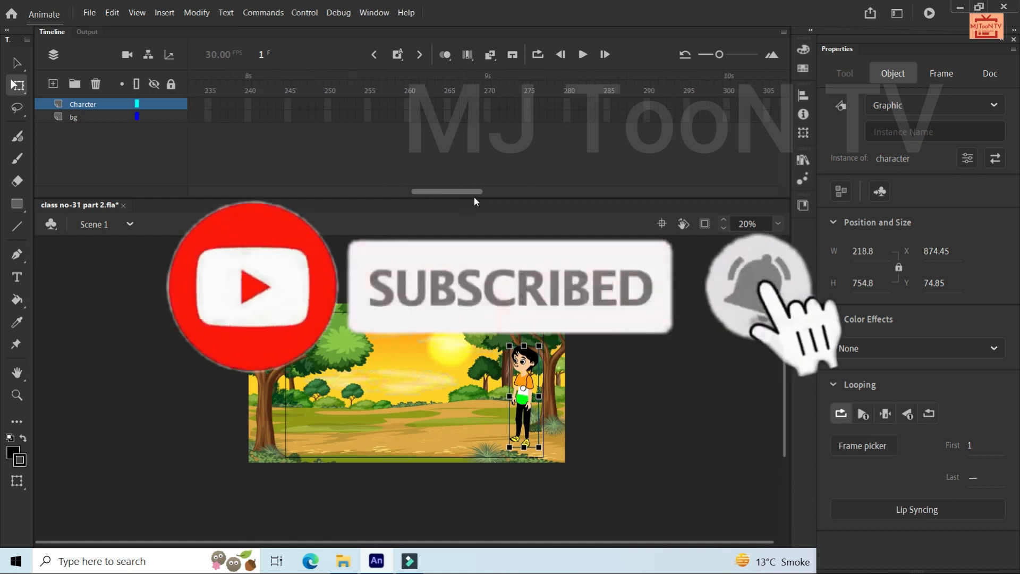
click(727, 105)
shift+click(726, 113)
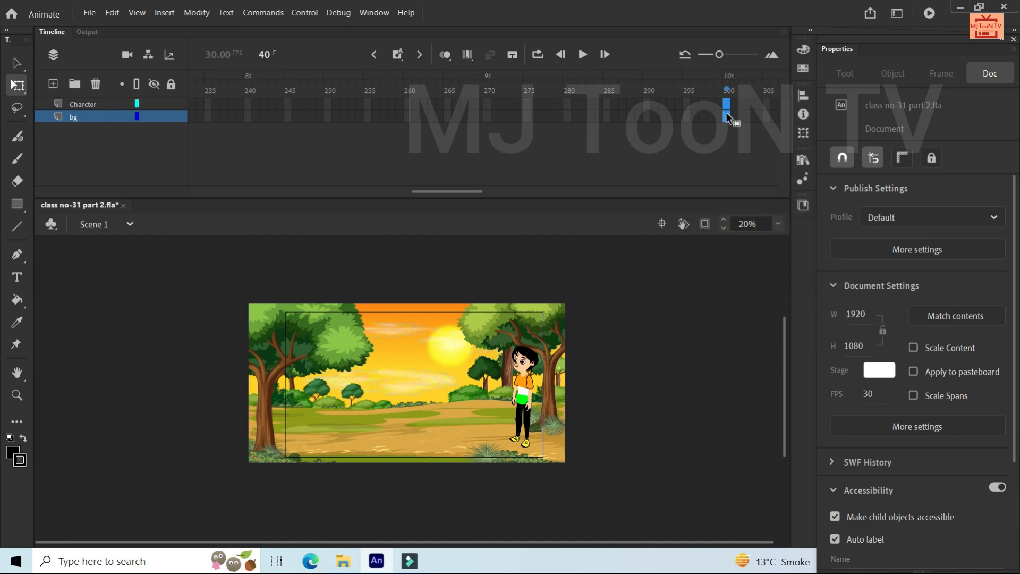
key(F5)
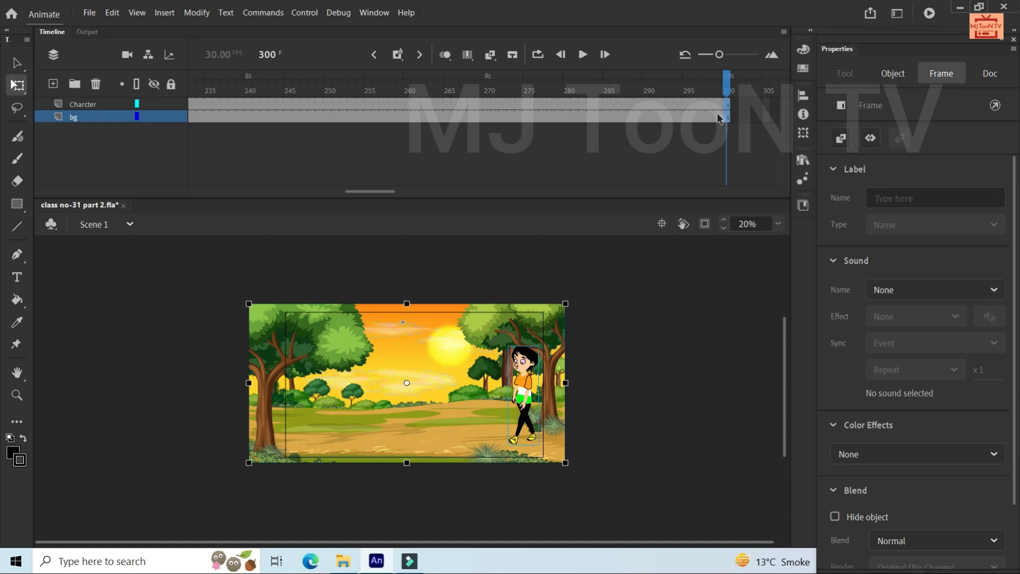
- Add a keyframe at frame 300 on Charcter and move the character across the scene to about X -690, Y 75
click(726, 105)
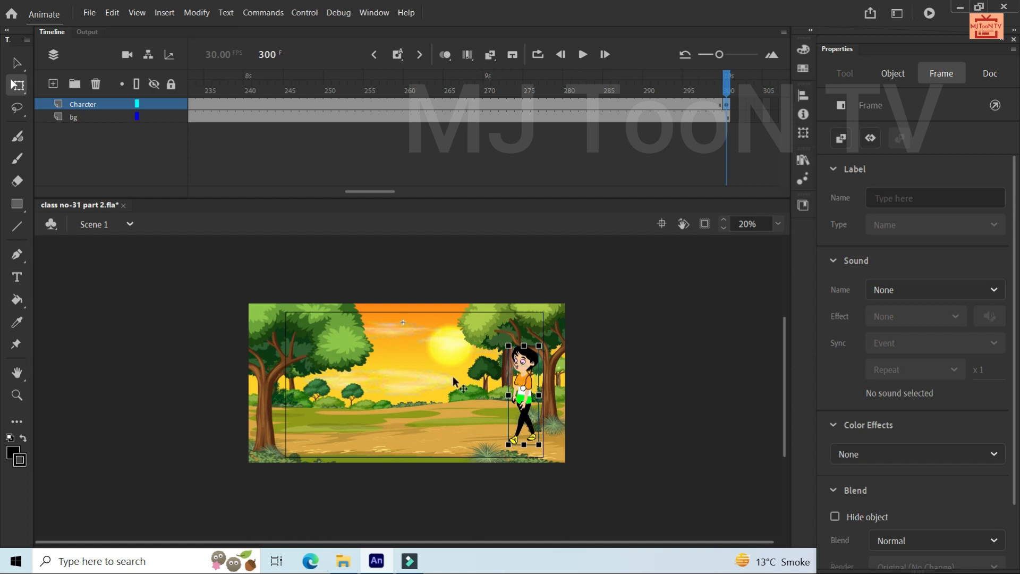
drag(522, 381, 396, 381)
drag(309, 390, 312, 391)
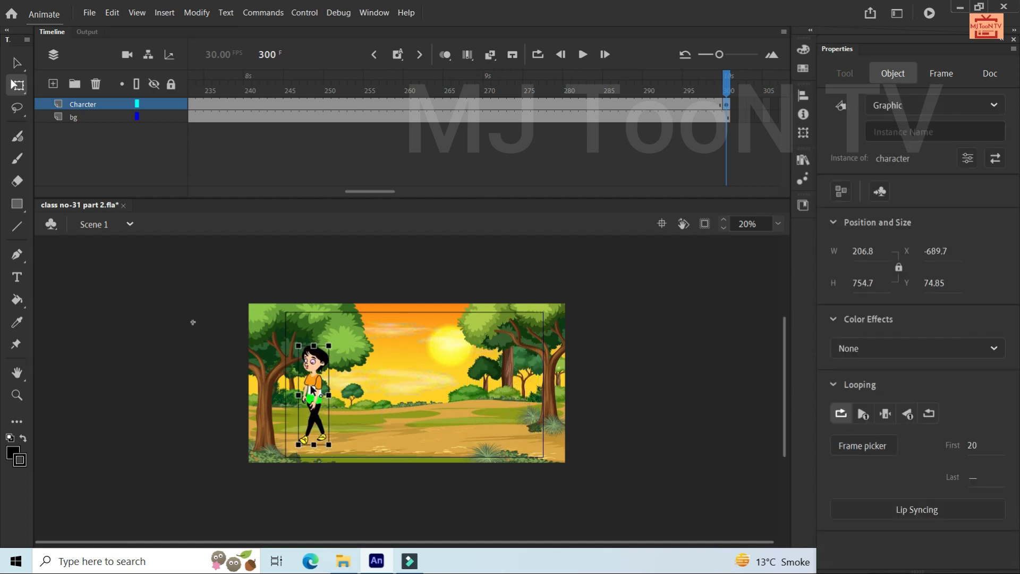
click(725, 117)
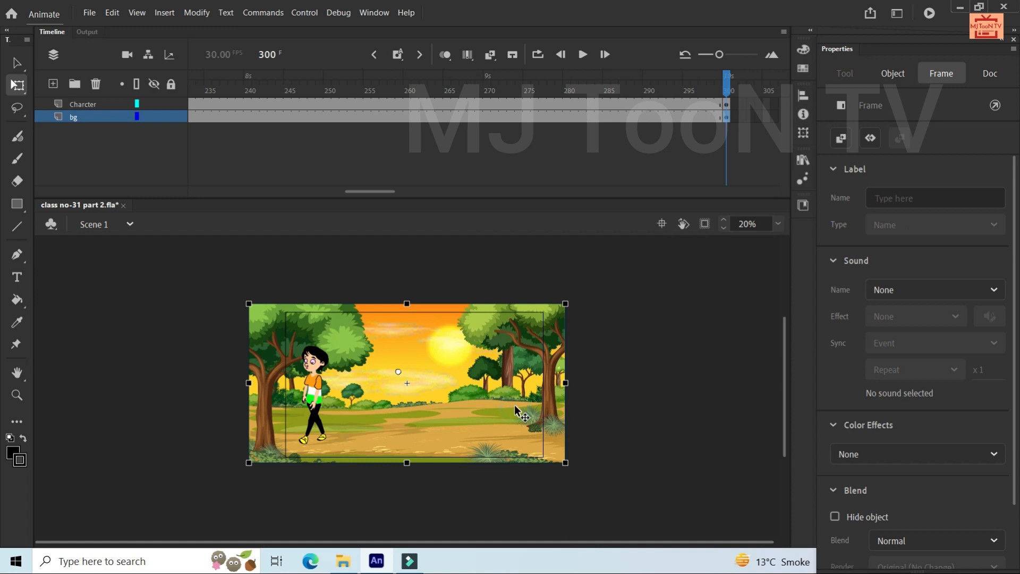
drag(514, 404, 537, 393)
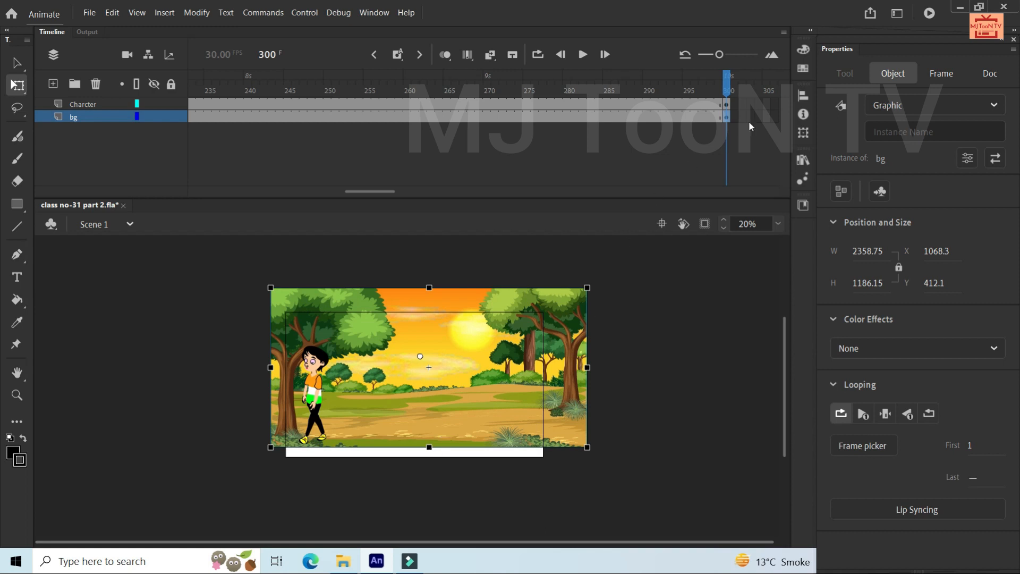
click(727, 117)
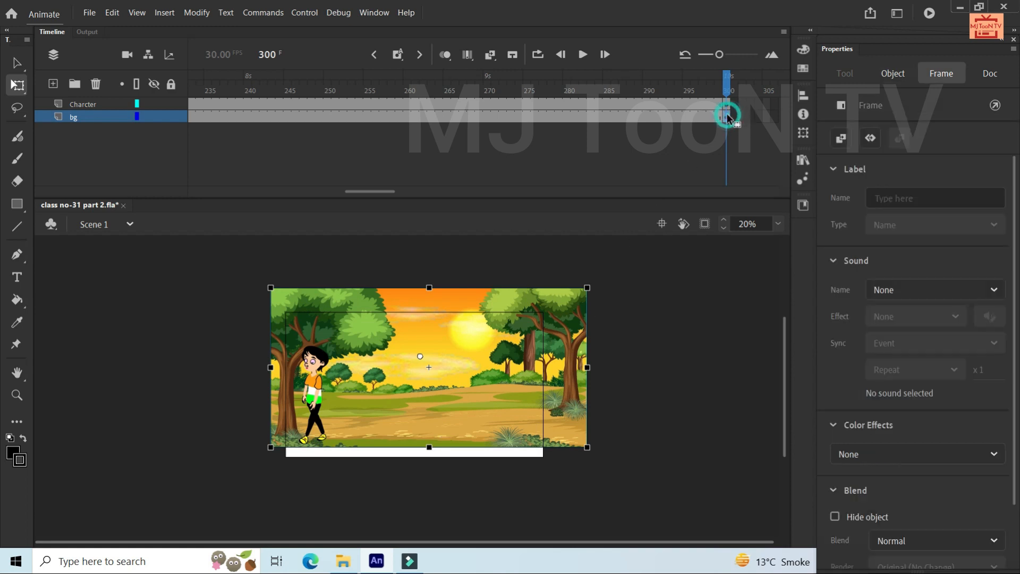
key(shift+F6)
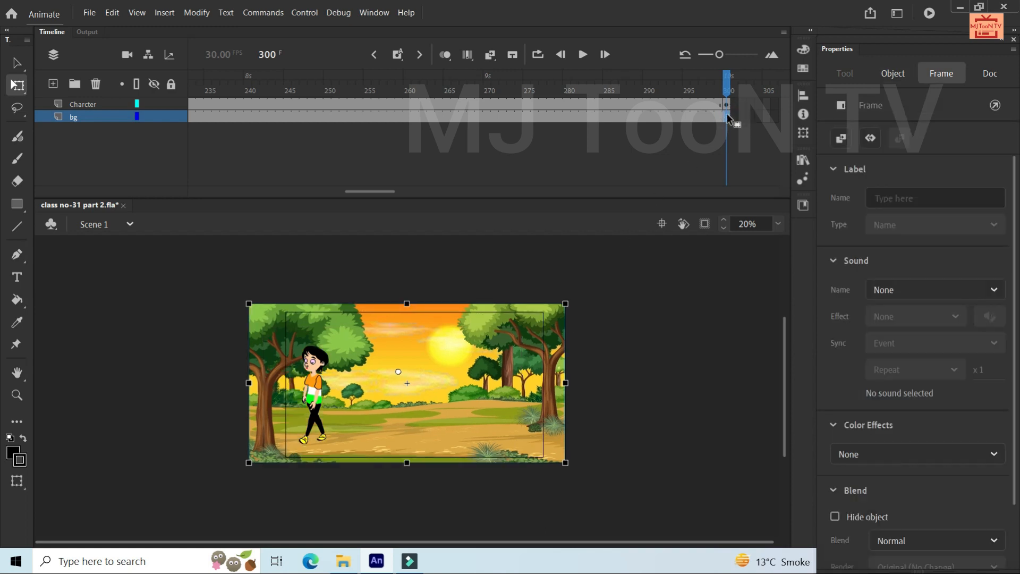
- Enlarge the park background at frame 1 to about 3334 by 1534 px and position it at about X 932, Y 449
drag(371, 192, 167, 183)
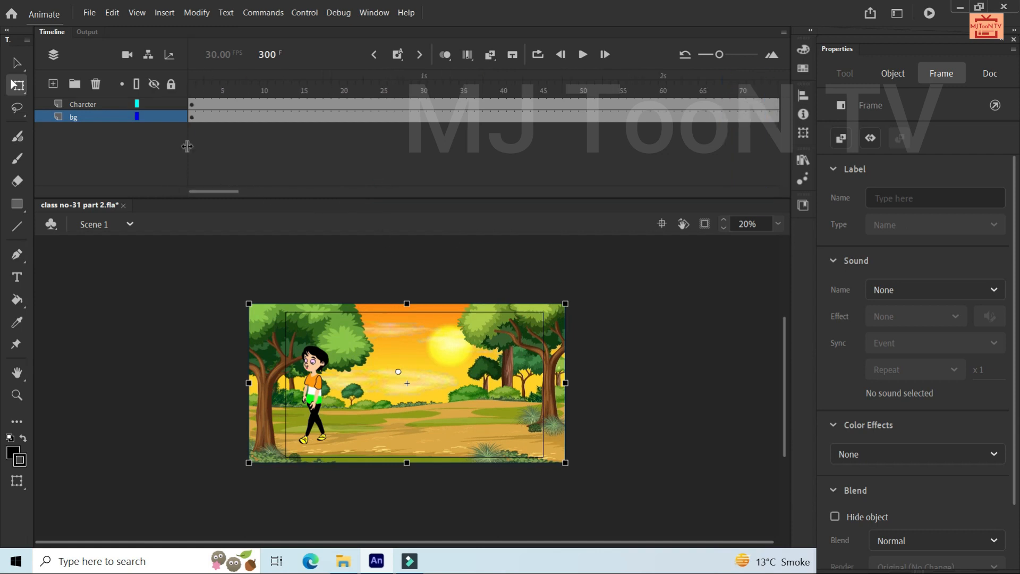
click(192, 117)
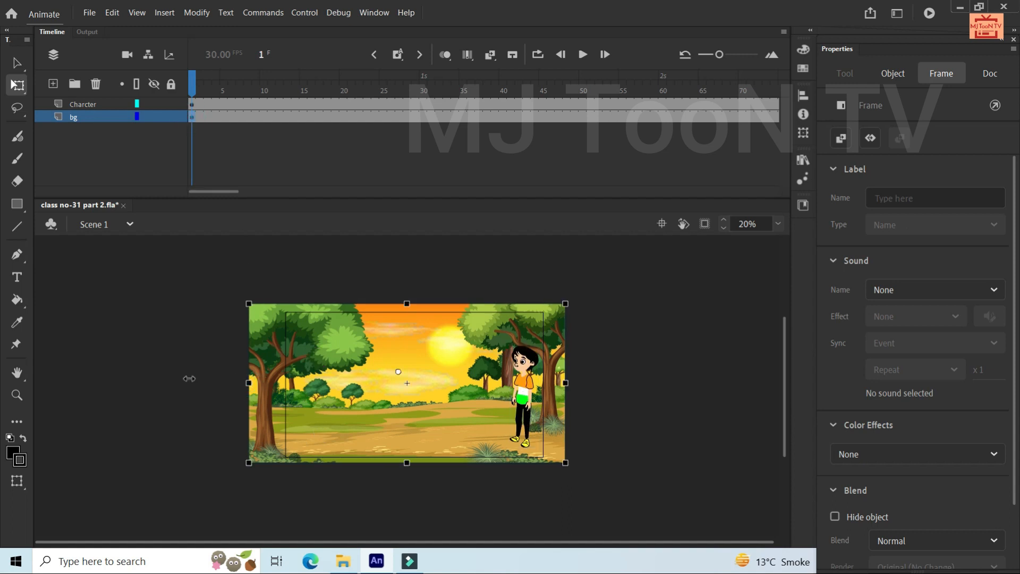
drag(189, 378, 185, 380)
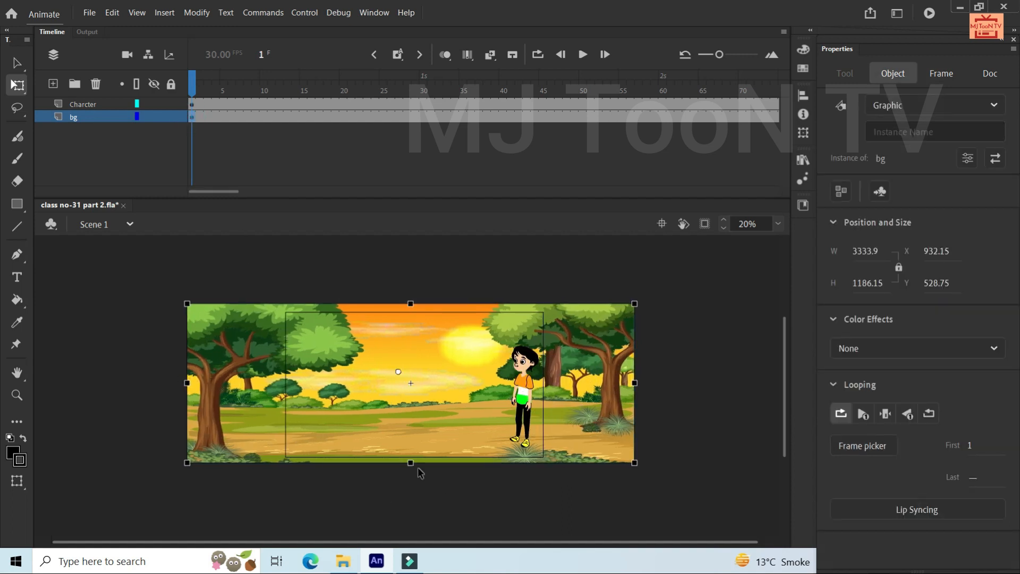
drag(409, 489, 410, 490)
drag(456, 360, 456, 345)
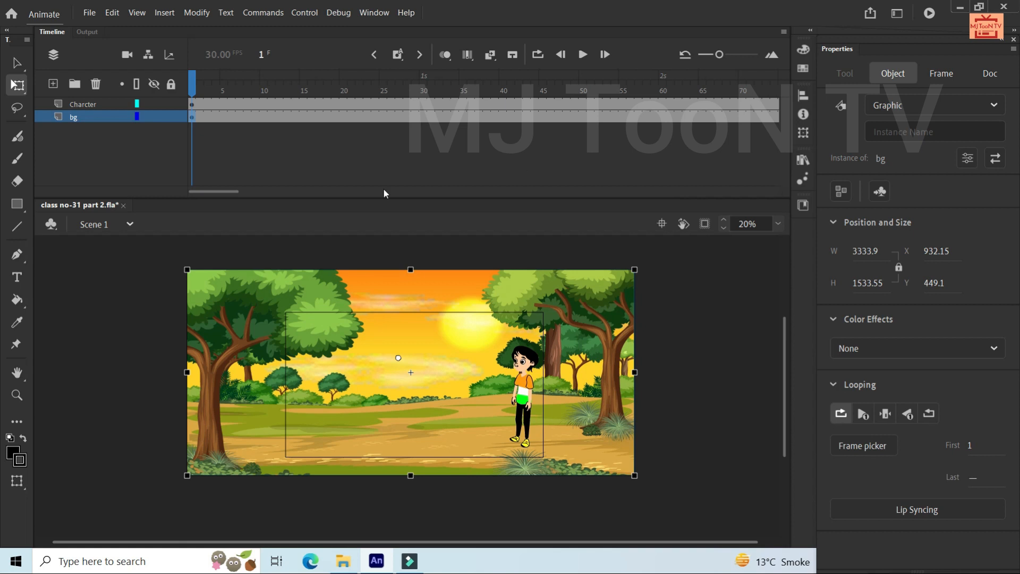
- Add a keyframe at frame 300 on bg and shift the background to about X 1294, Y 375
drag(232, 190, 415, 179)
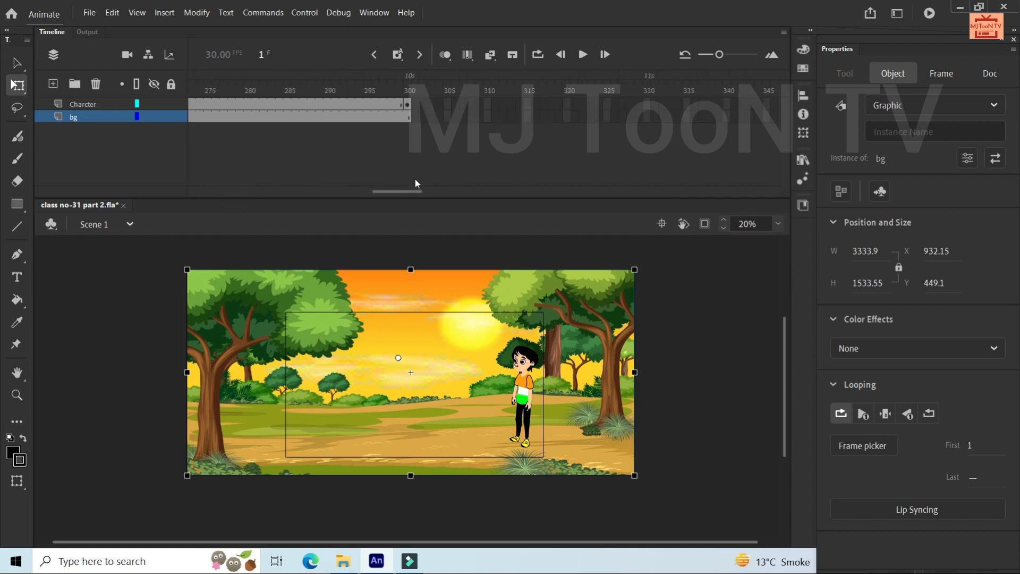
click(408, 116)
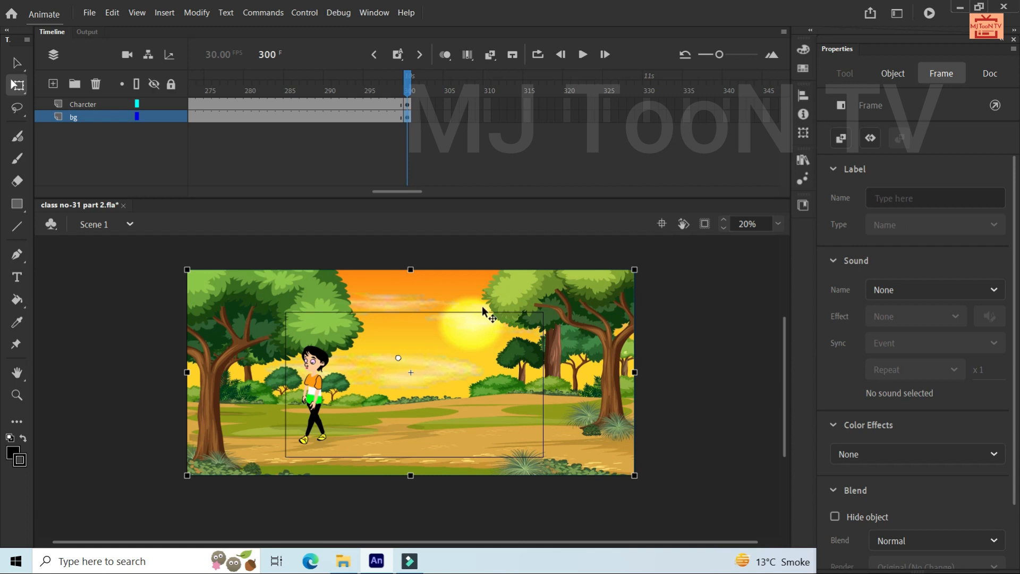
drag(483, 292, 531, 284)
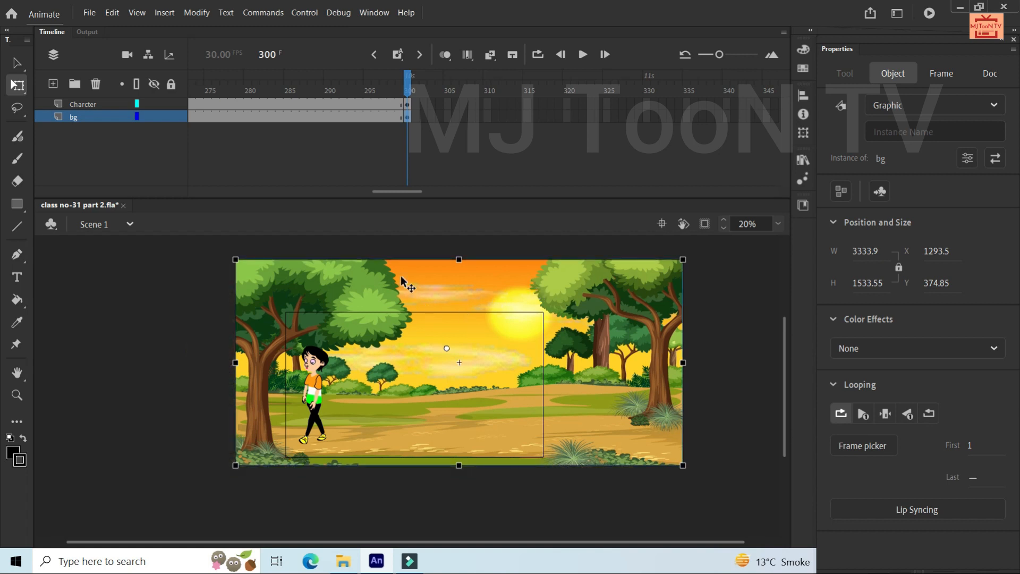
- Create classic tweens on both the Charcter and bg layers
click(324, 101)
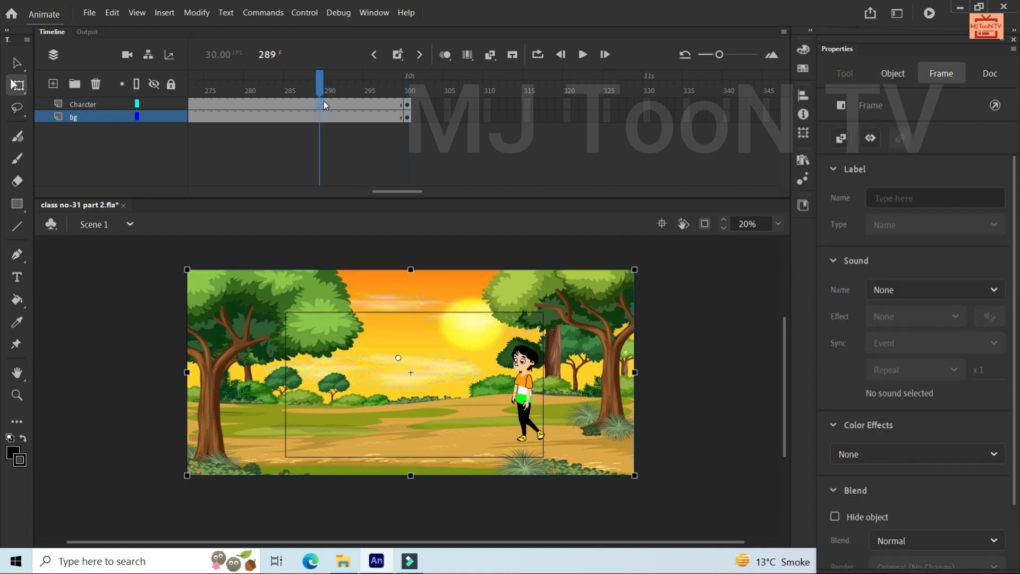
drag(324, 101, 320, 123)
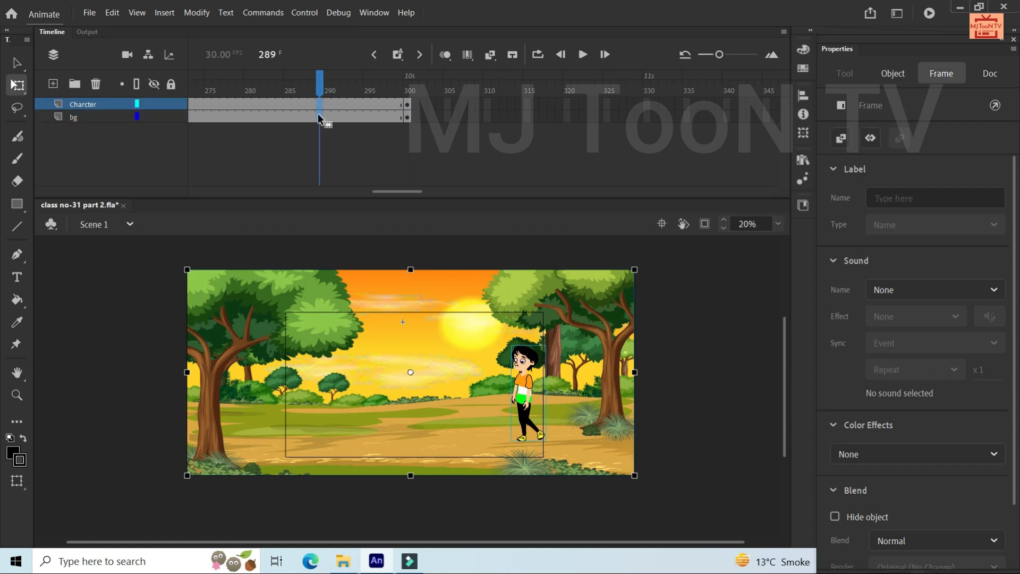
right_click(319, 115)
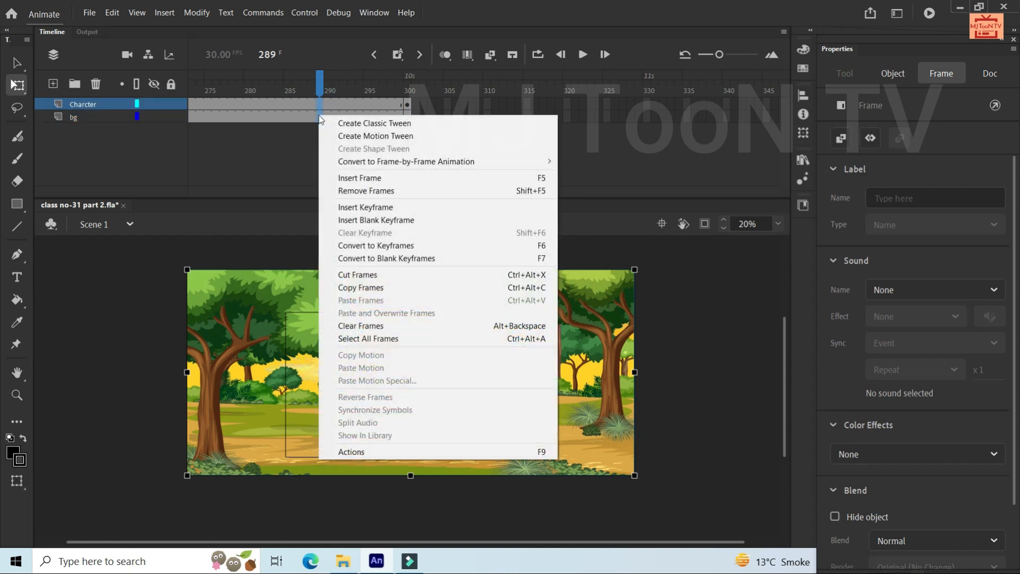
click(347, 125)
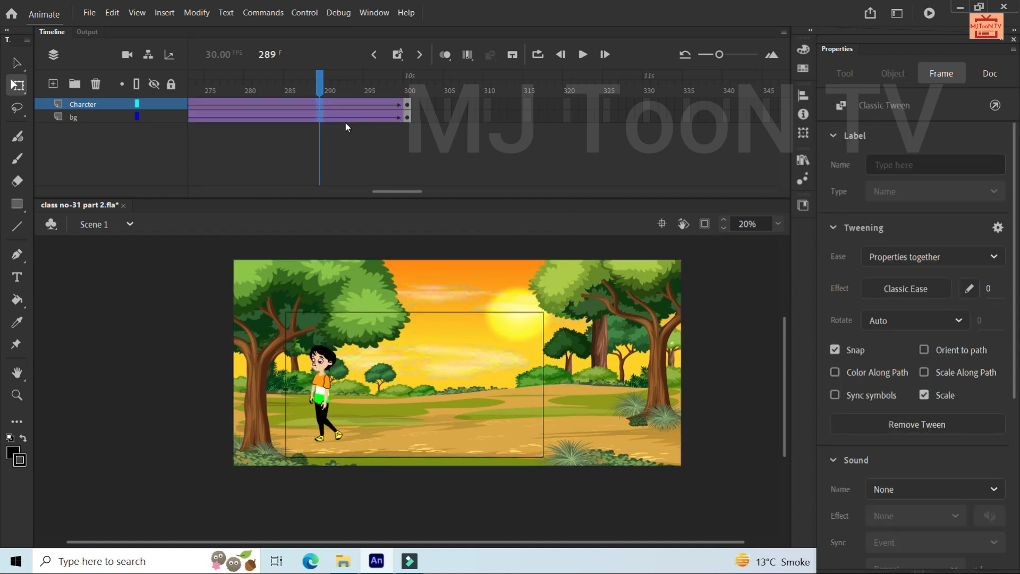
- Preview the walk animation in the timeline and as a test movie, then close the test movie
click(583, 55)
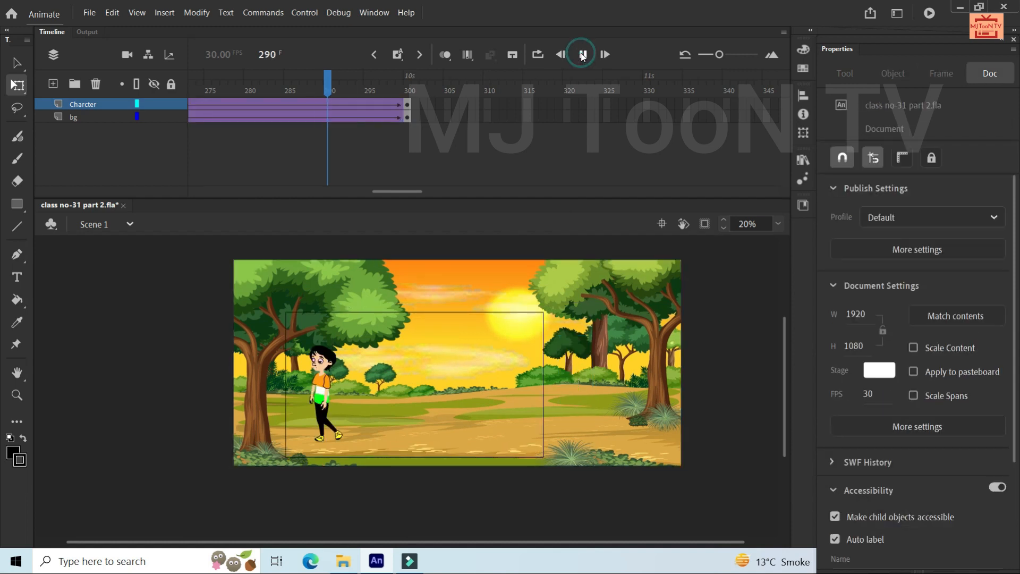
click(582, 56)
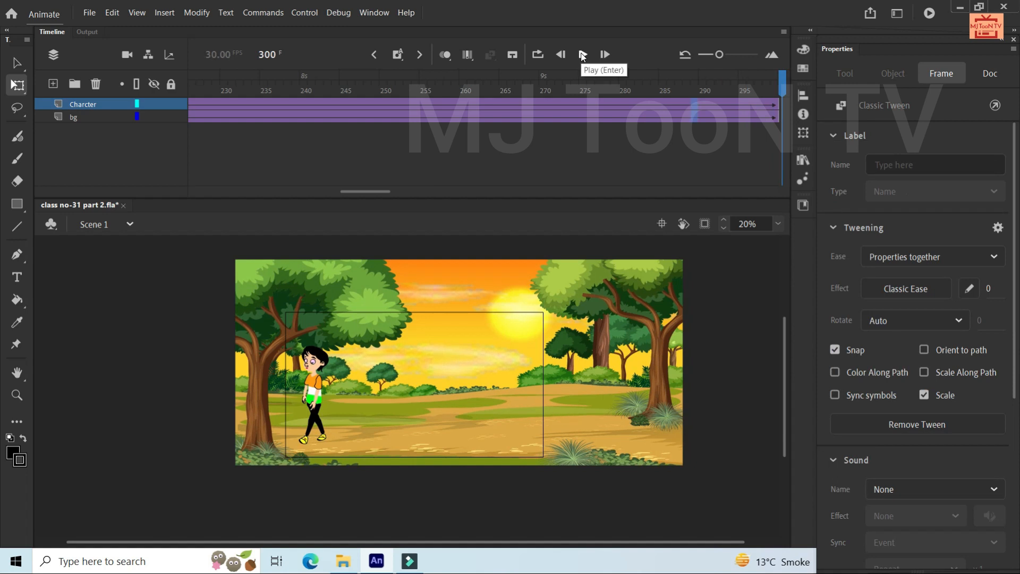
key(ctrl+Return)
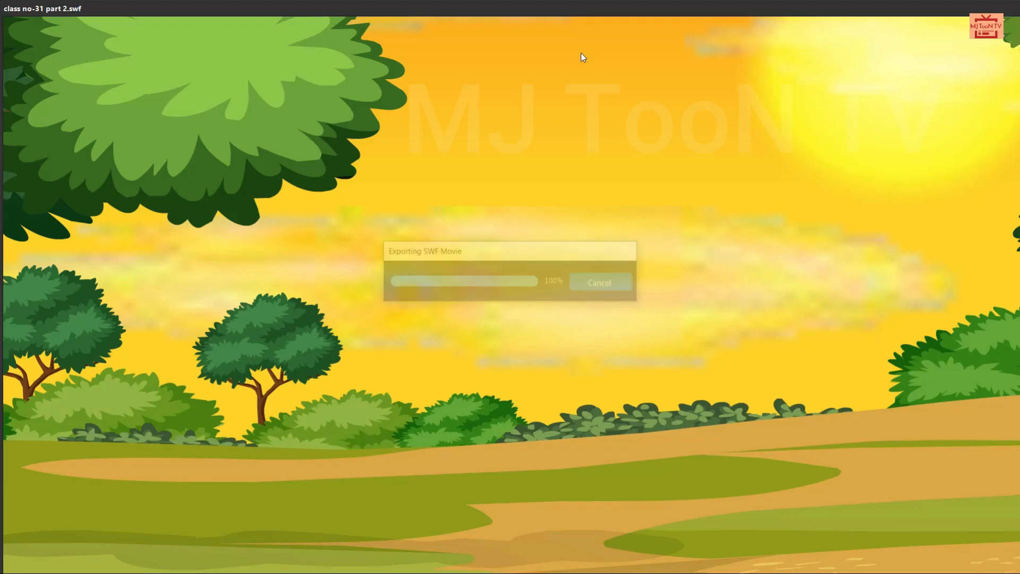
double_click(556, 12)
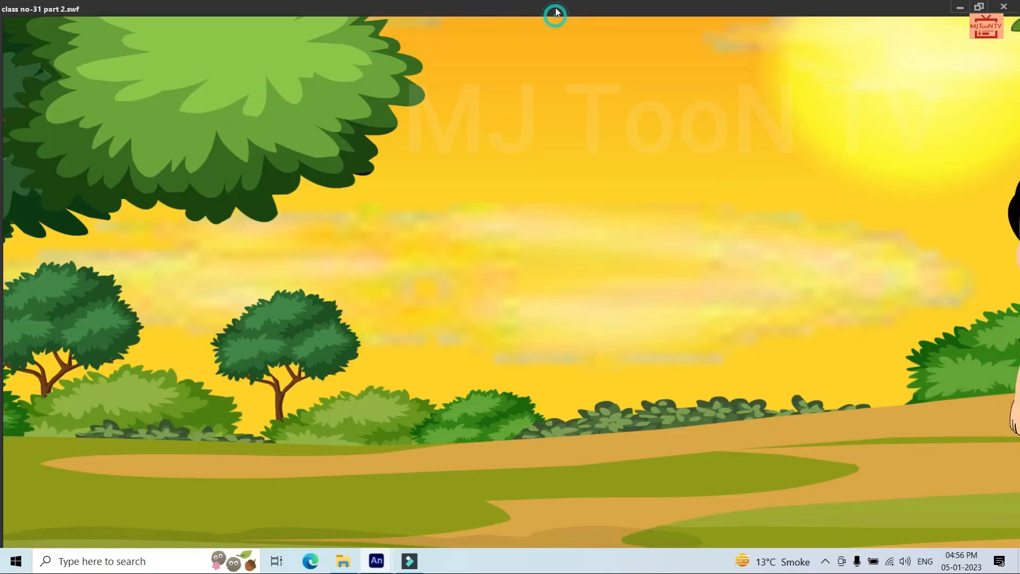
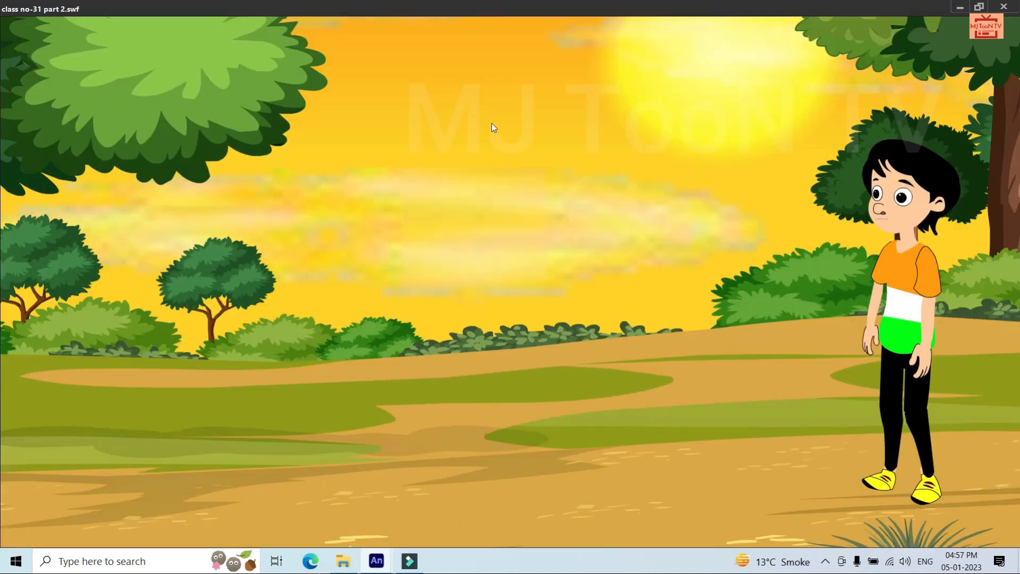
double_click(512, 5)
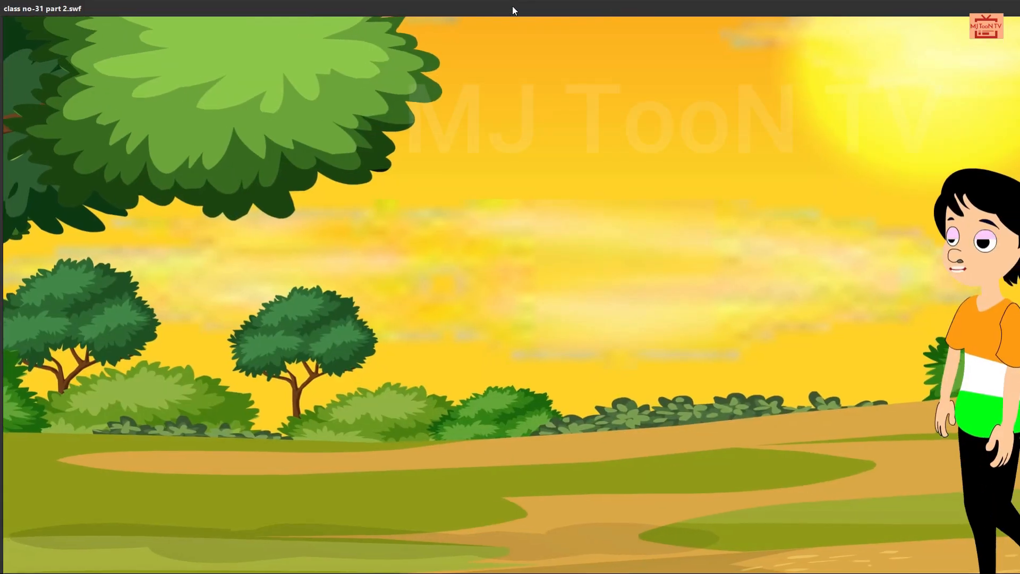
double_click(513, 7)
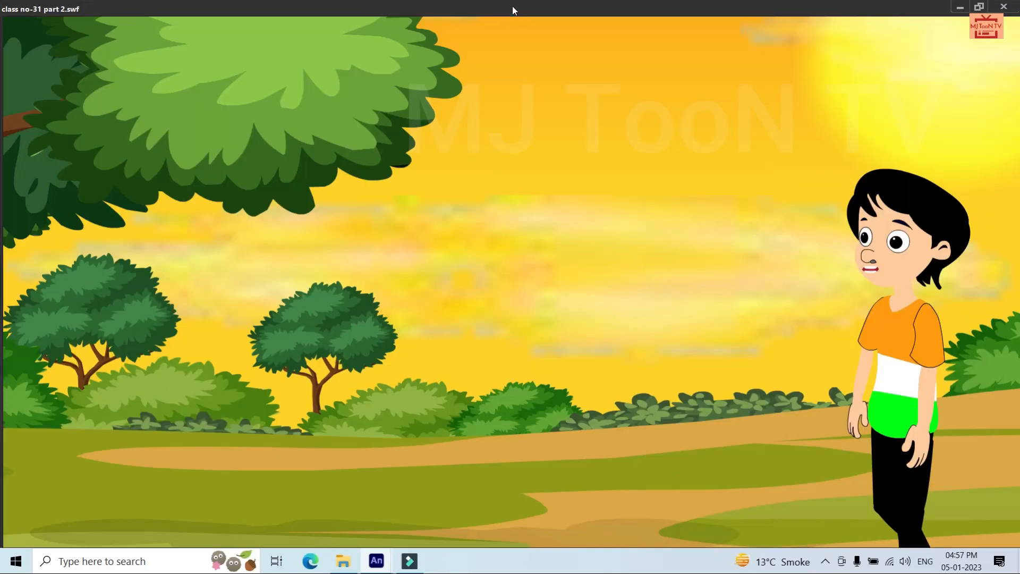
click(1004, 7)
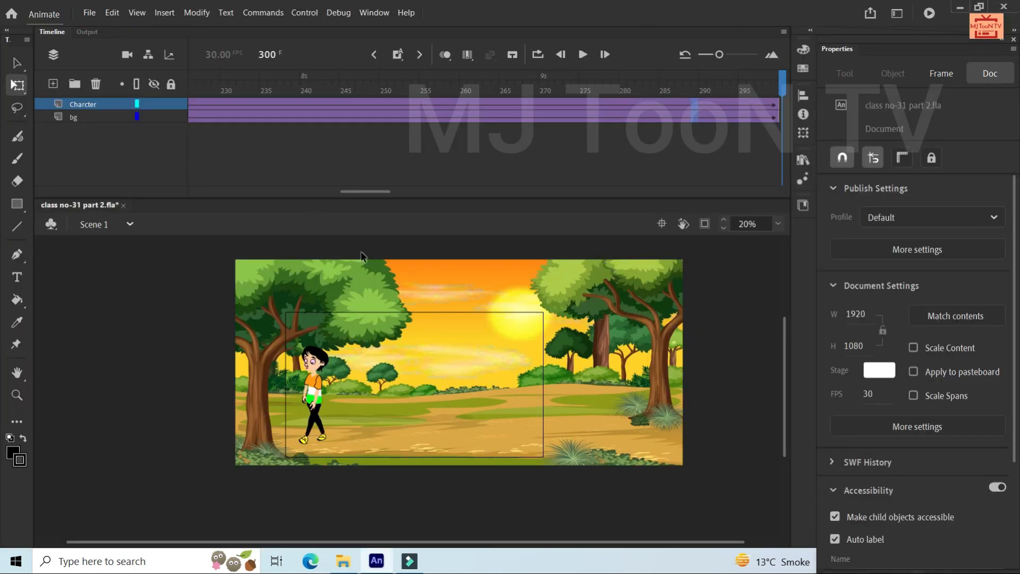
- Clear the bg layer's keyframe at frame 300 and remove its classic tween
drag(368, 193, 394, 192)
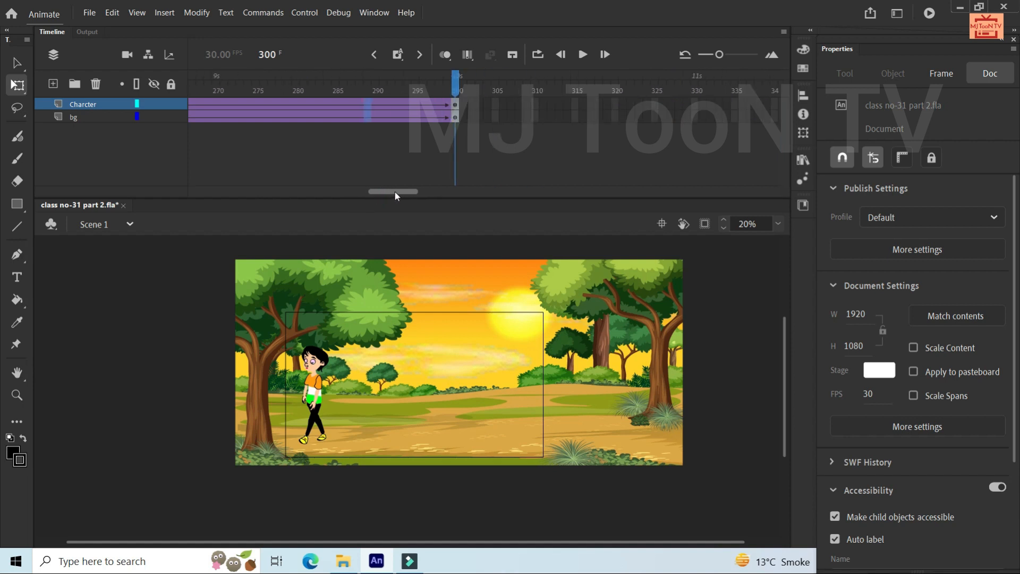
click(455, 118)
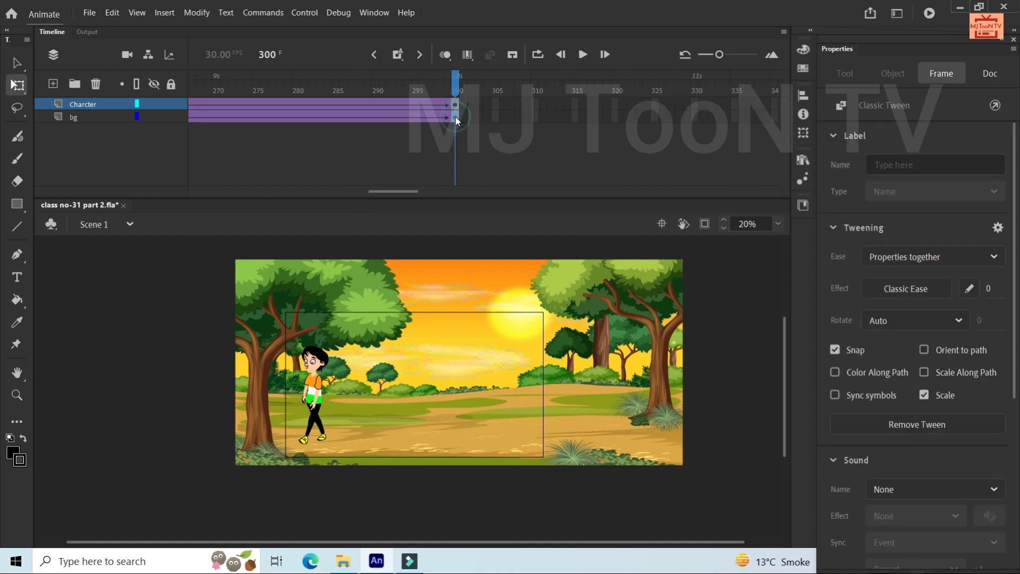
click(455, 117)
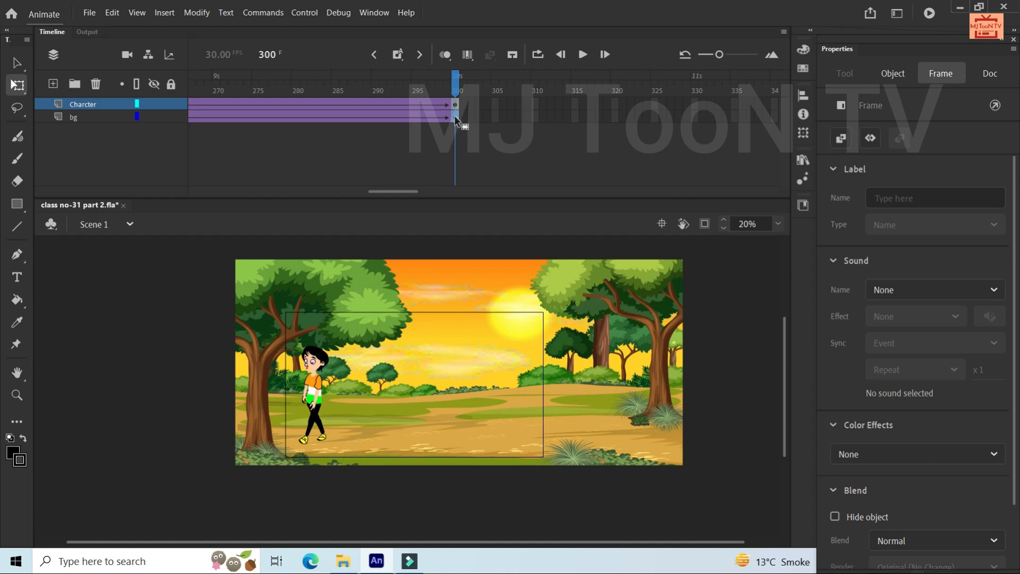
drag(467, 114, 465, 118)
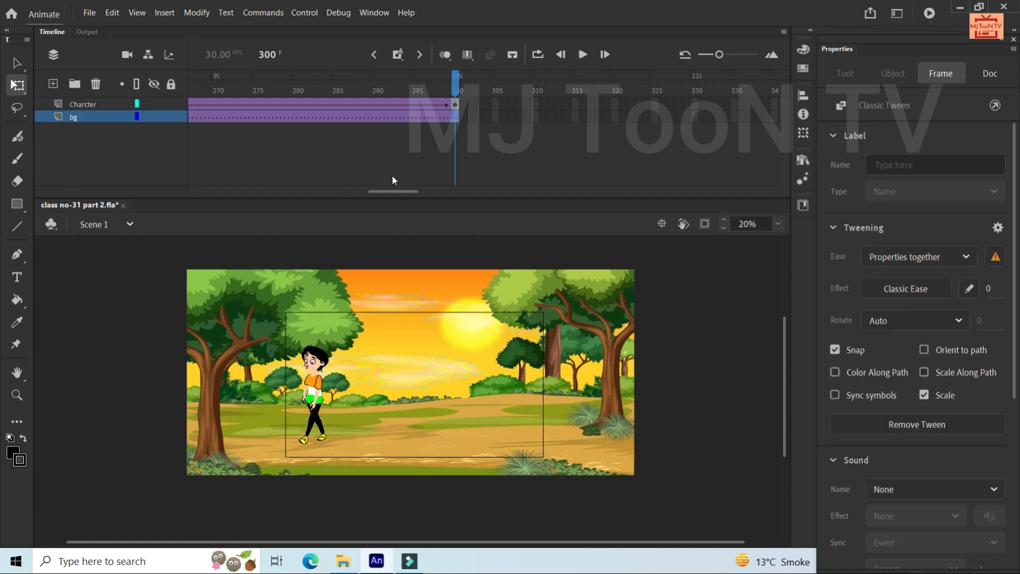
right_click(374, 113)
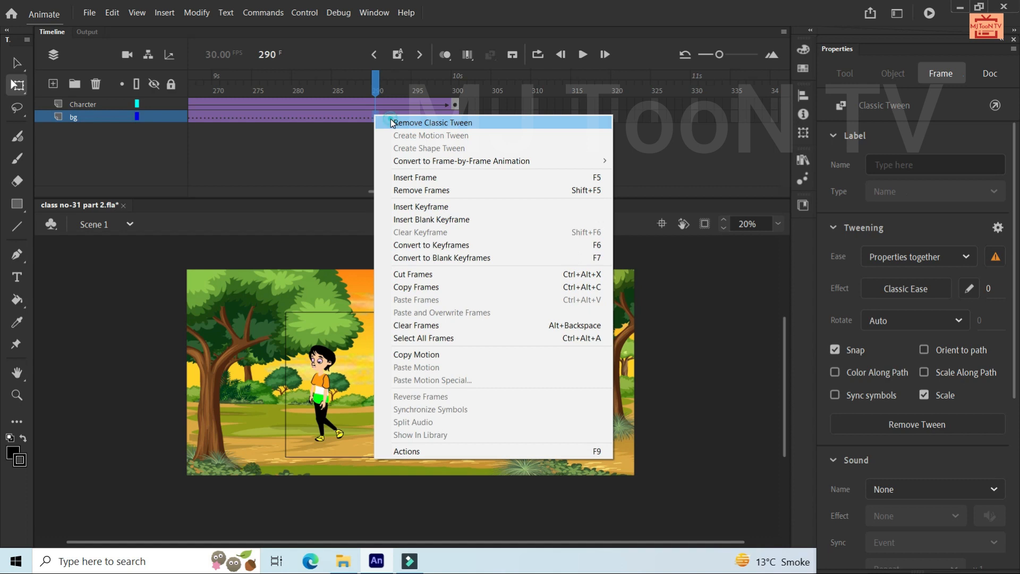
click(392, 123)
- Open the bg symbol for editing from frame 1 of the main scene
drag(374, 190, 159, 201)
click(193, 119)
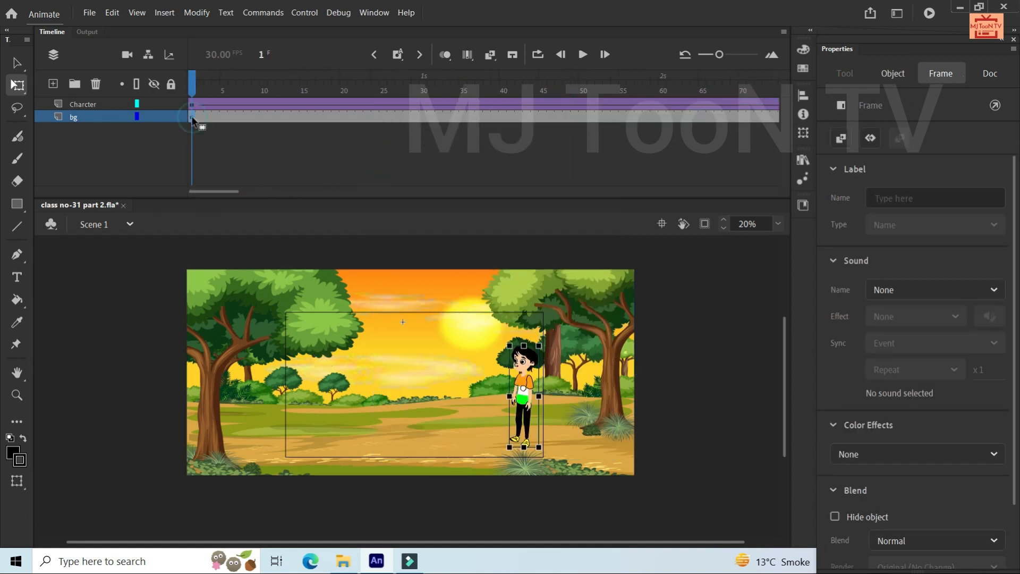
double_click(254, 313)
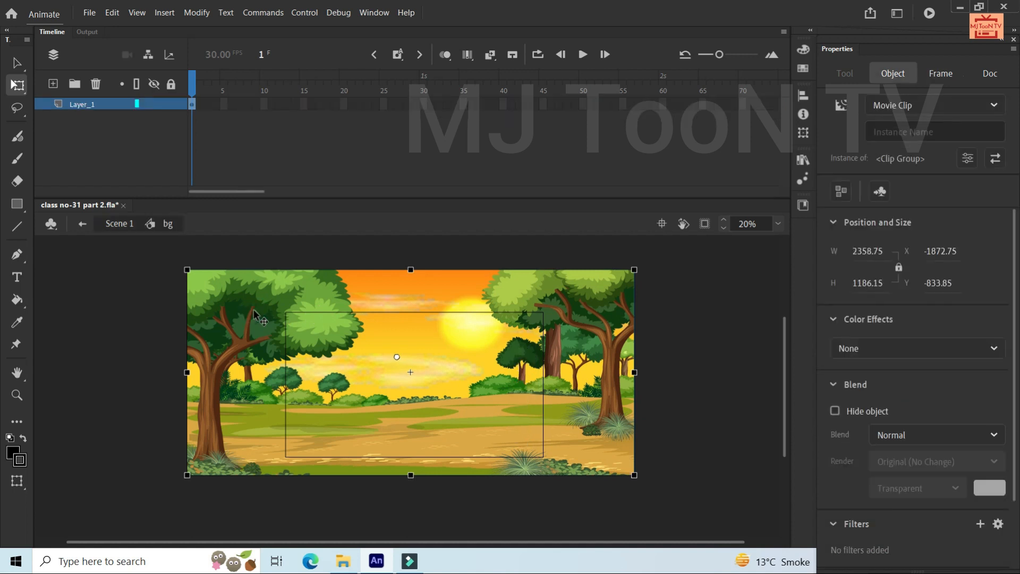
- Open the clip group inside the bg symbol, turn off the mask on Layer_2 and toggle that layer's visibility to check its content
double_click(216, 307)
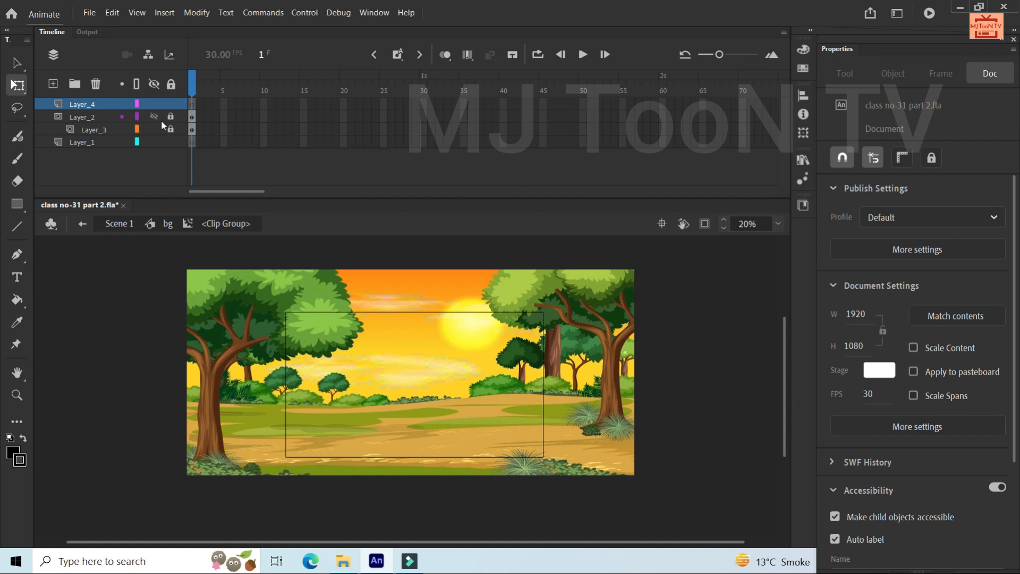
right_click(84, 116)
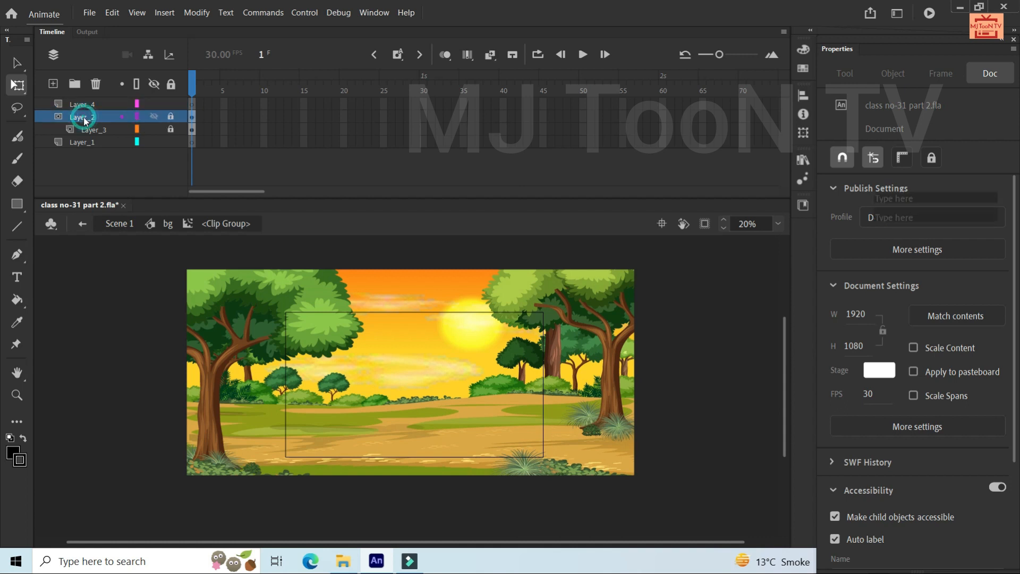
click(114, 319)
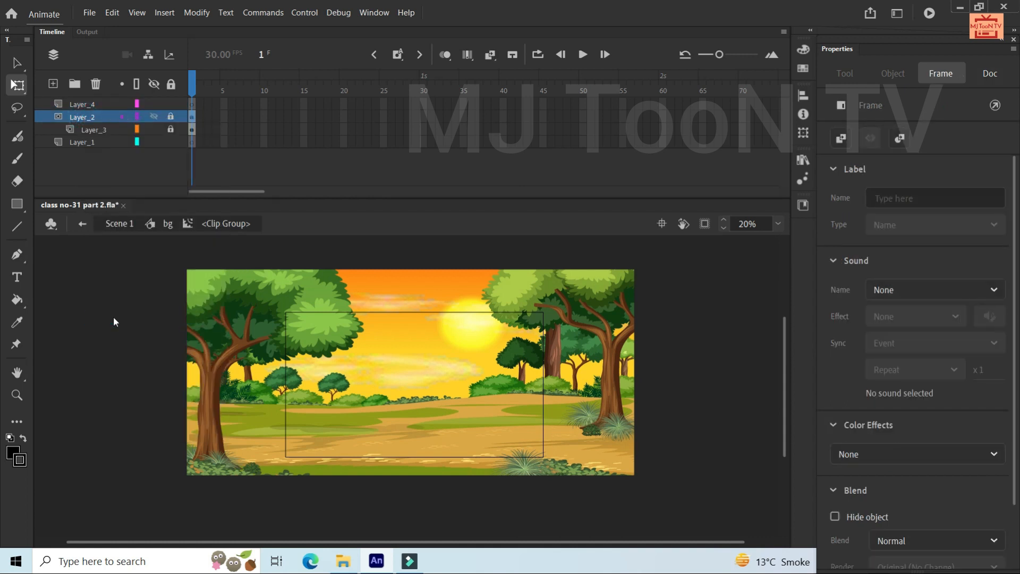
click(170, 119)
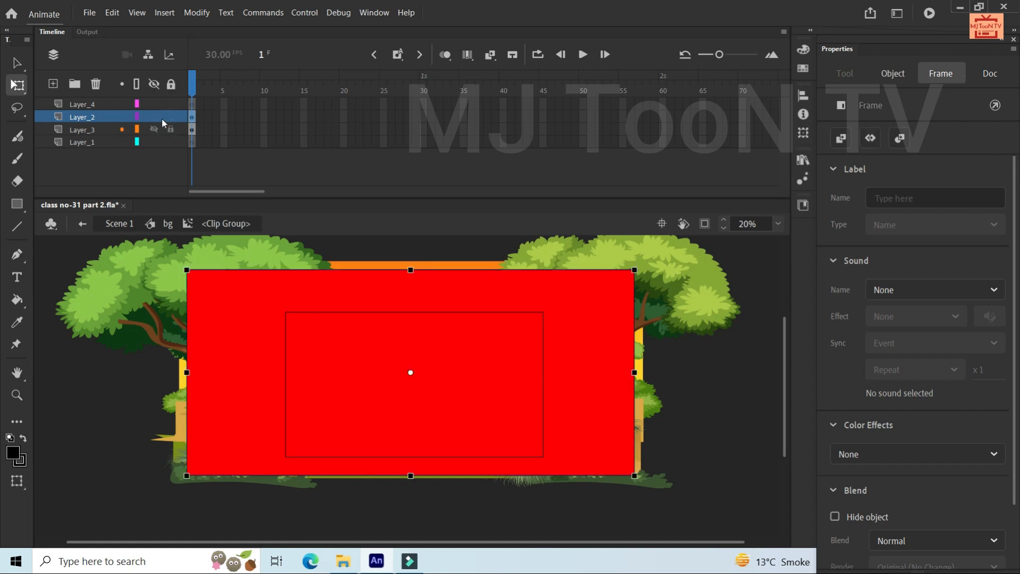
click(154, 115)
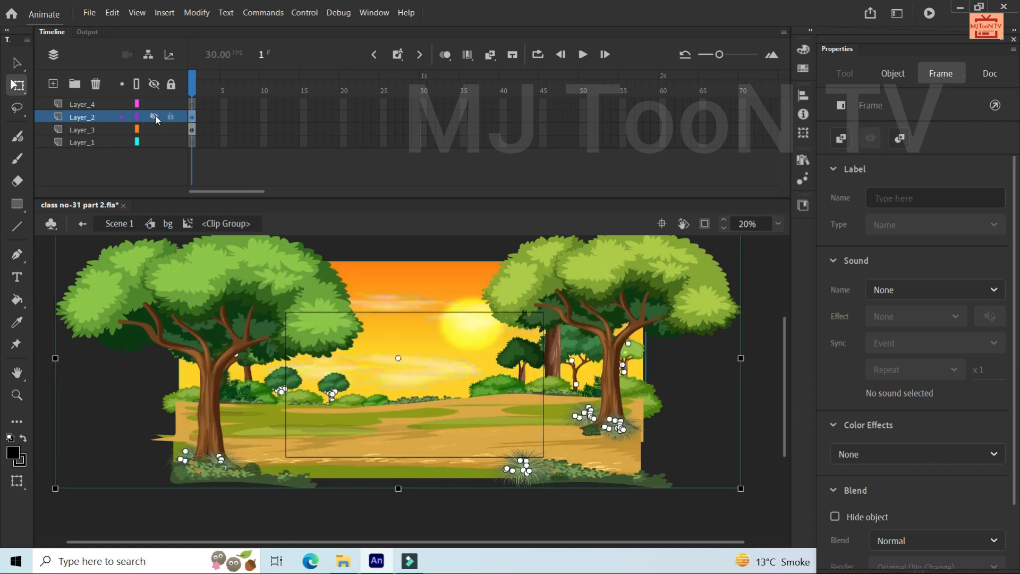
click(154, 117)
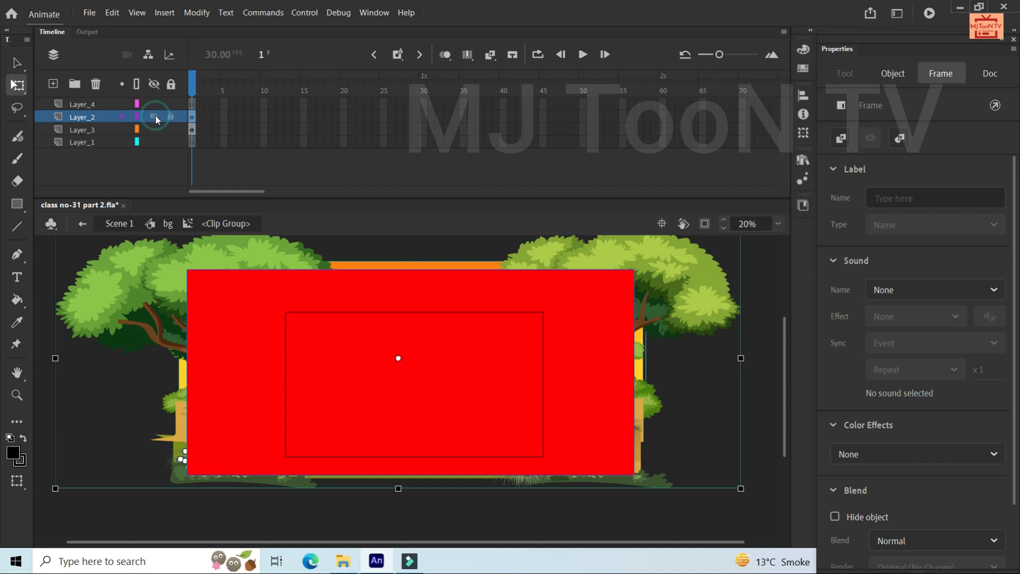
click(263, 417)
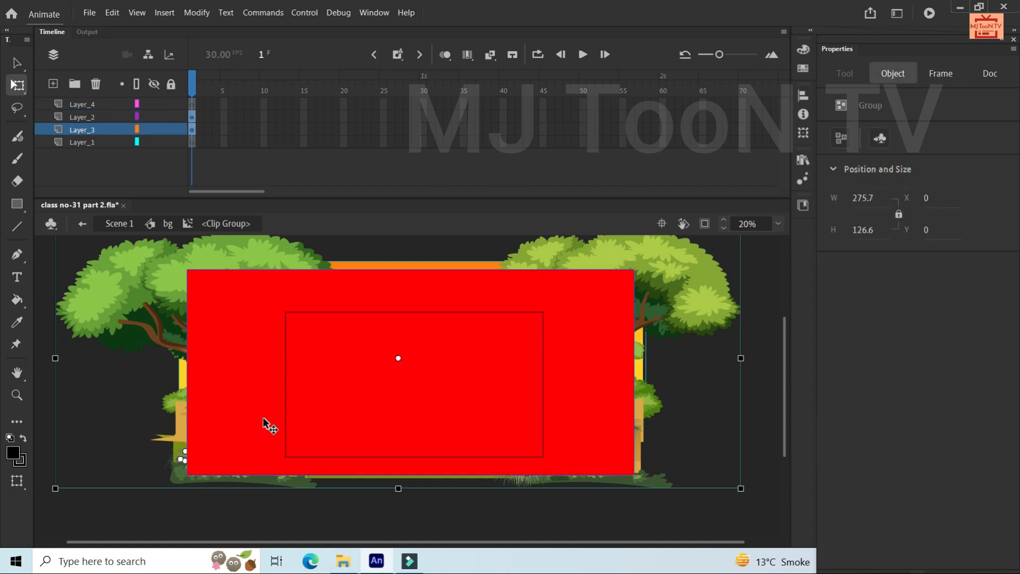
click(263, 417)
key(Delete)
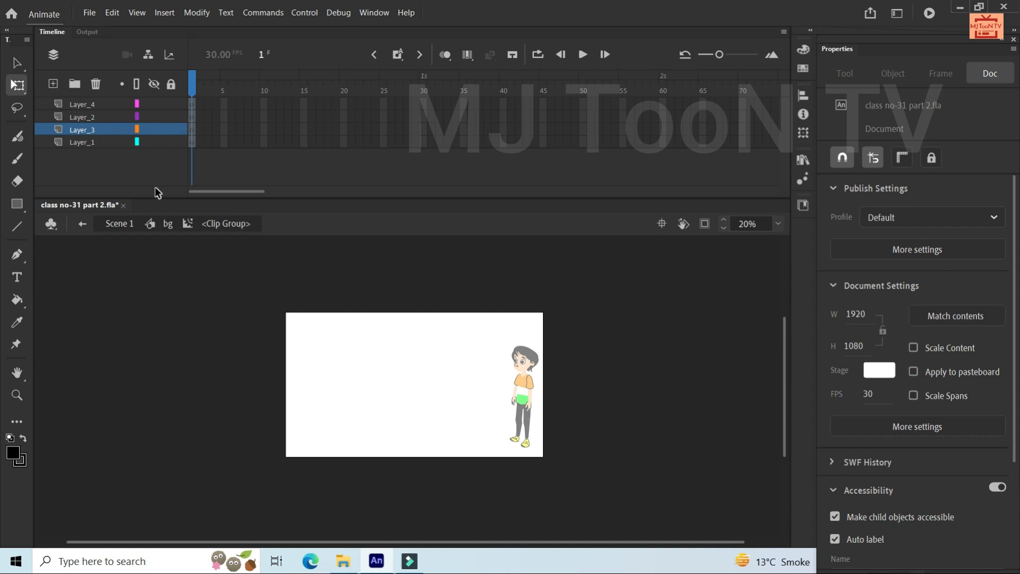
key(ctrl+z)
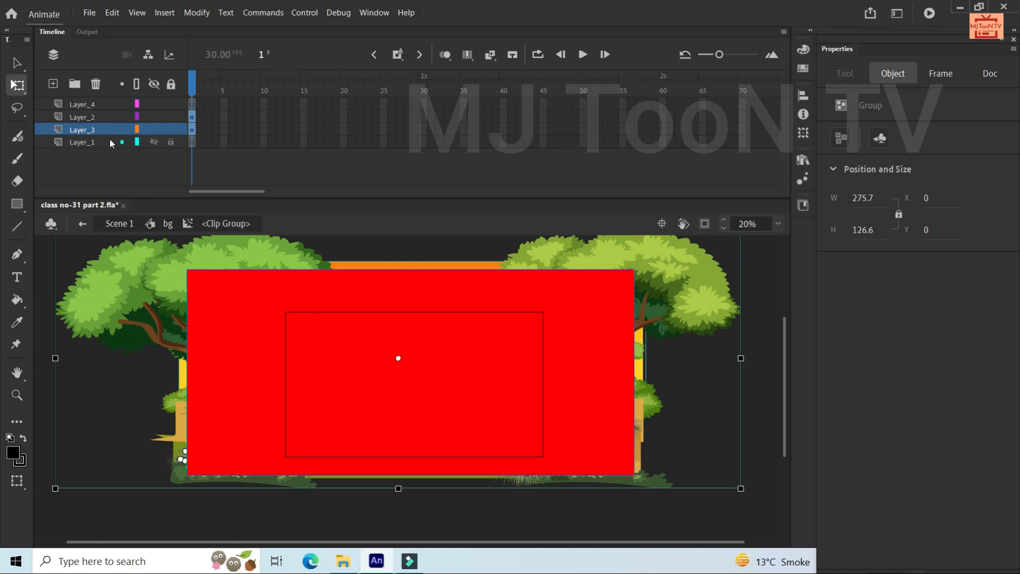
- Delete Layer_4, the red mask shape's Layer_2 and Layer_1 from the clip group, keeping only Layer_3
click(87, 110)
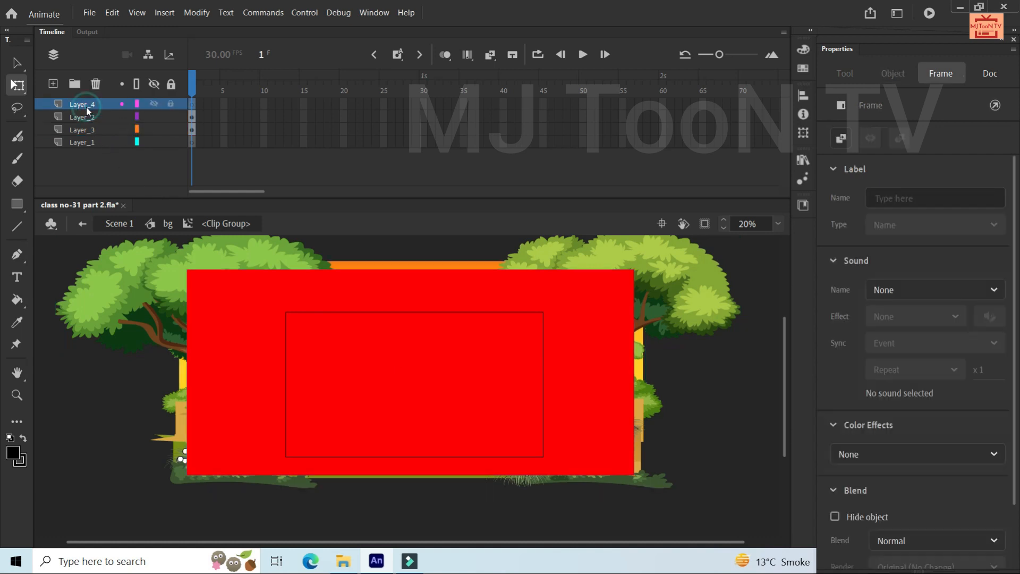
click(151, 103)
click(154, 104)
click(95, 85)
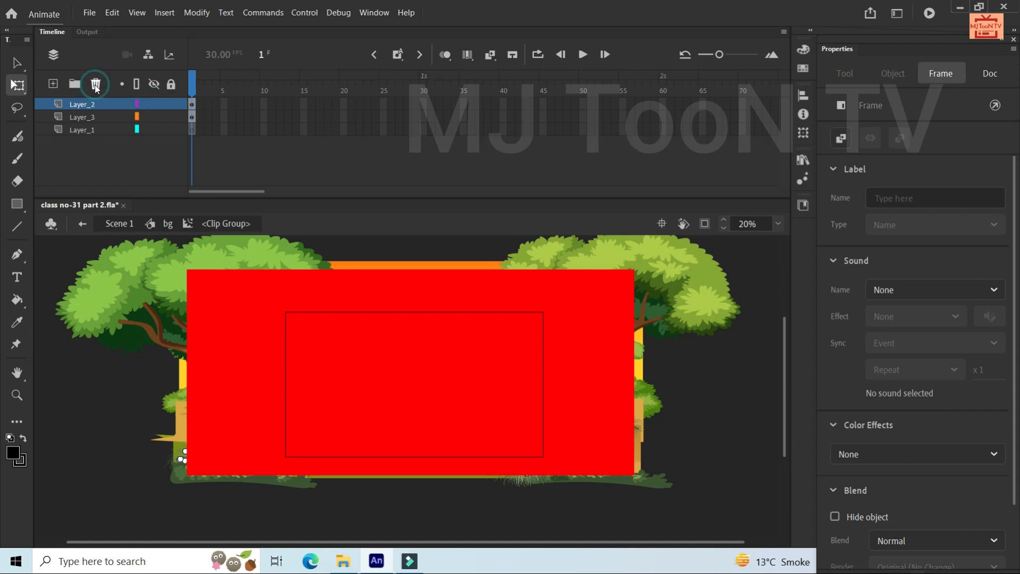
click(155, 103)
click(154, 103)
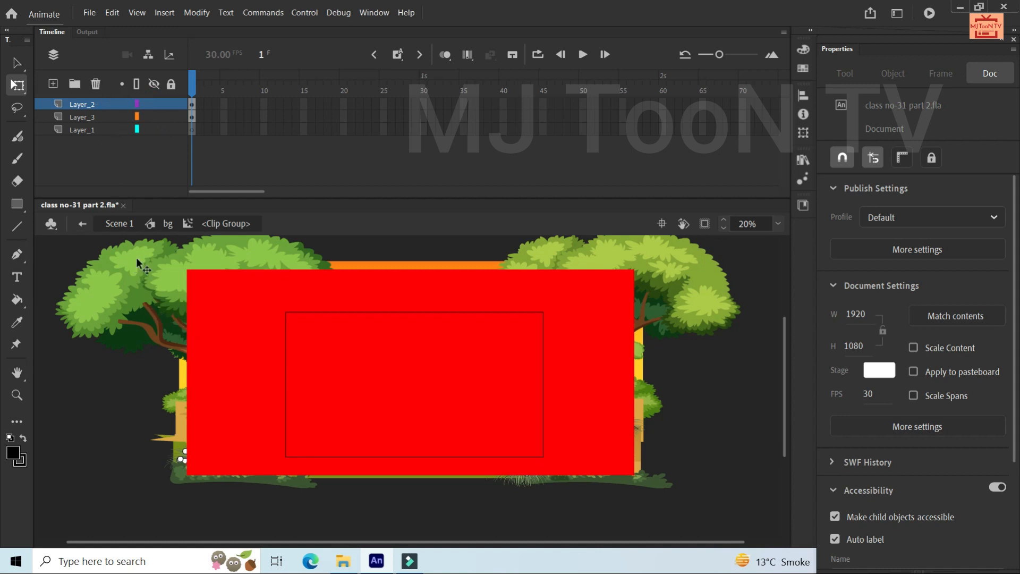
click(96, 84)
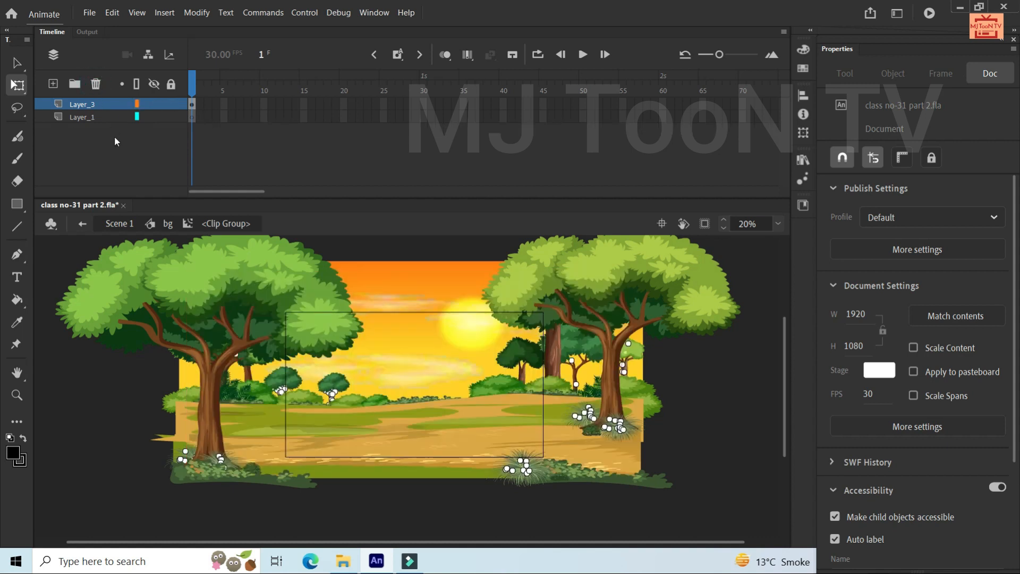
click(96, 116)
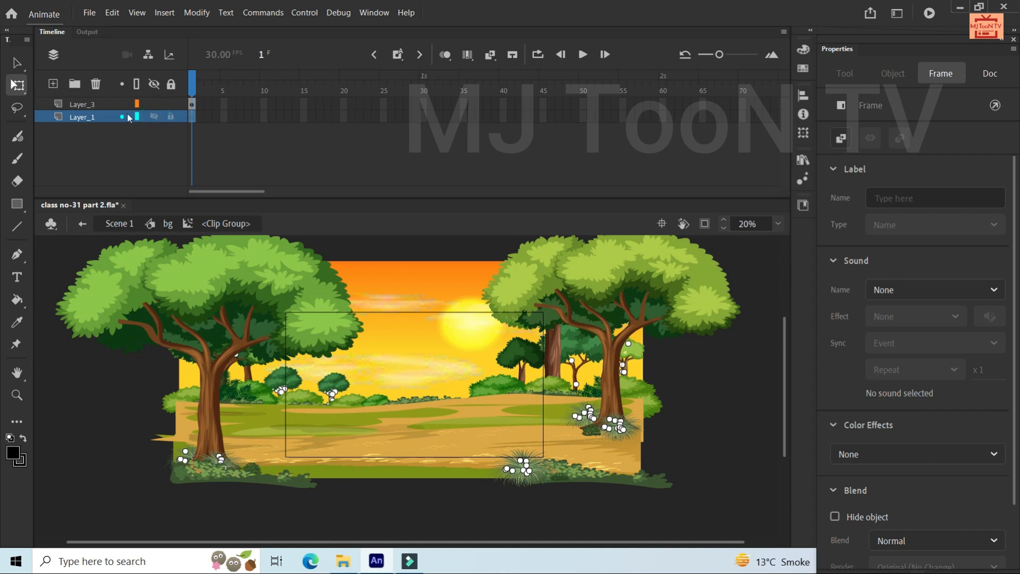
click(96, 85)
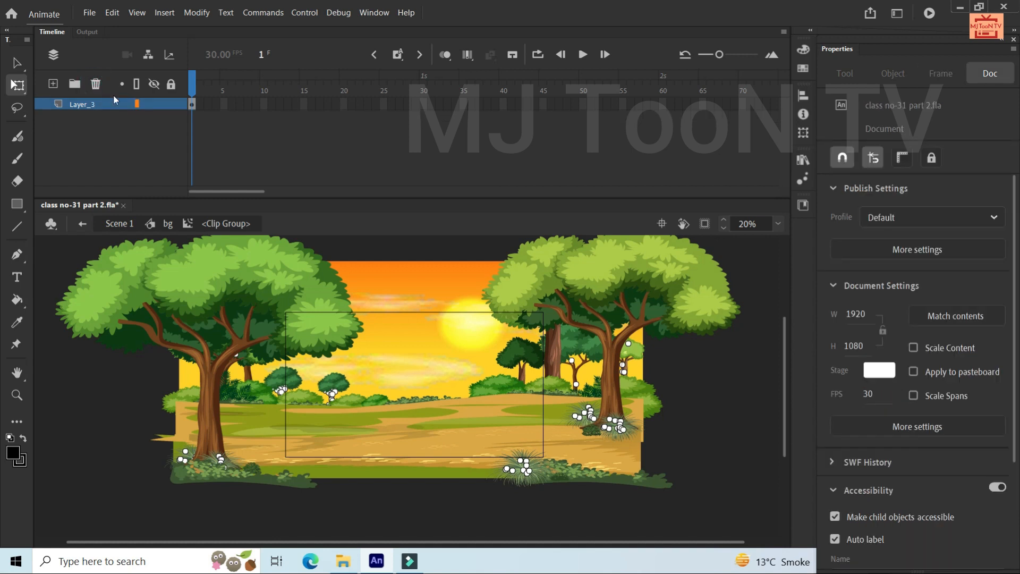
- Open the park artwork group and delete the large foreground tree and the three trees behind it on the scene's right side
click(617, 399)
double_click(617, 399)
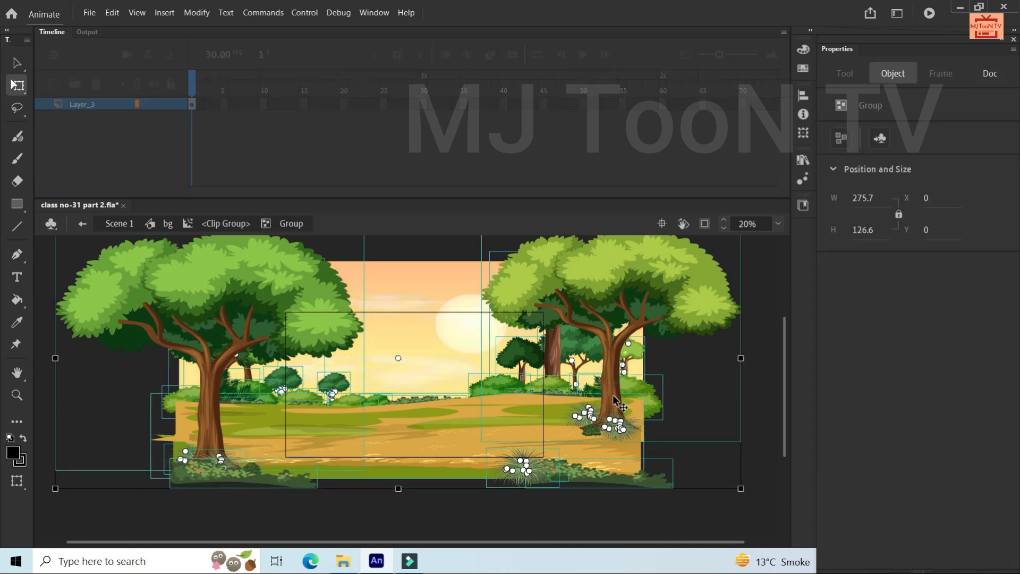
click(446, 291)
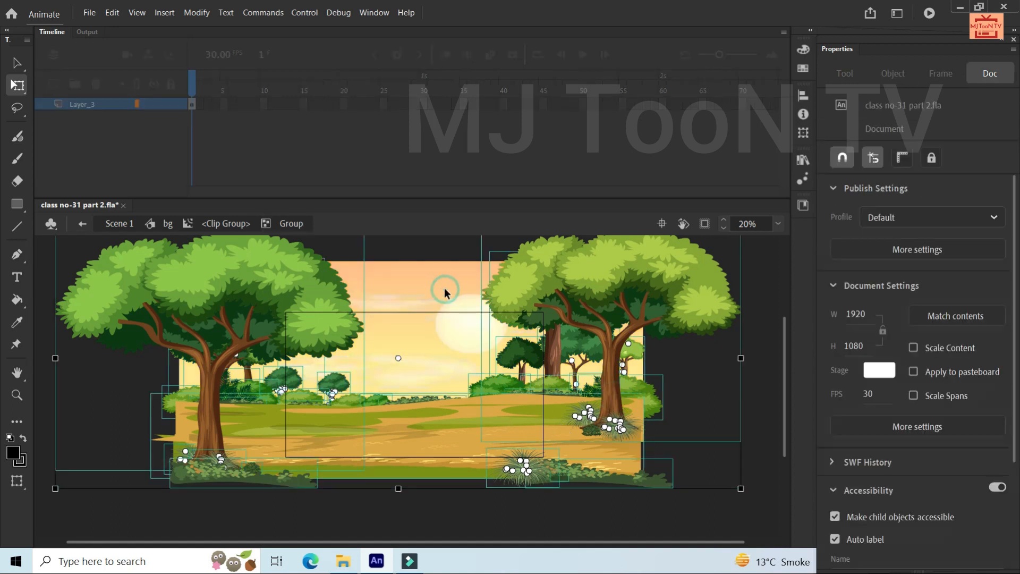
click(612, 346)
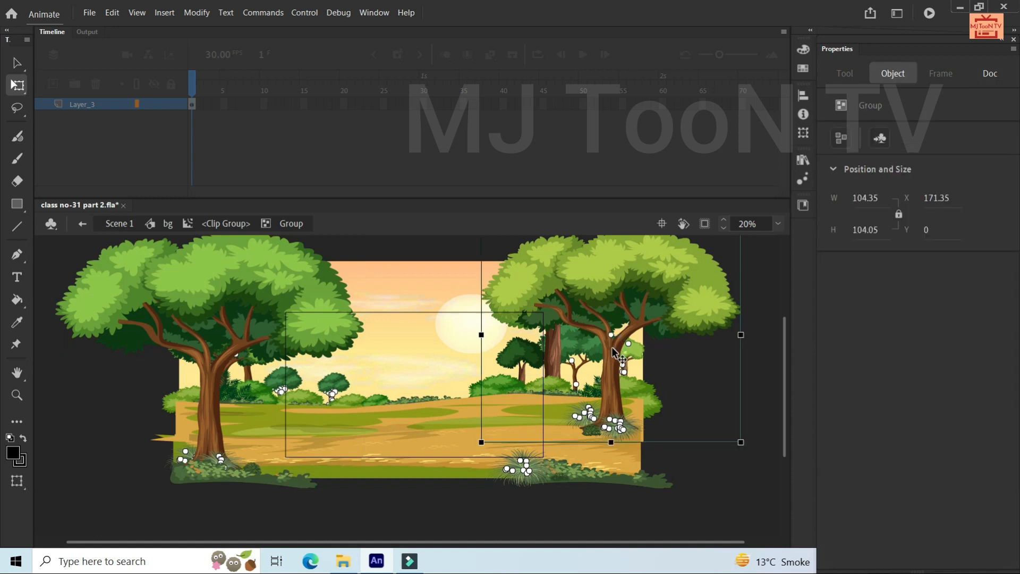
key(Delete)
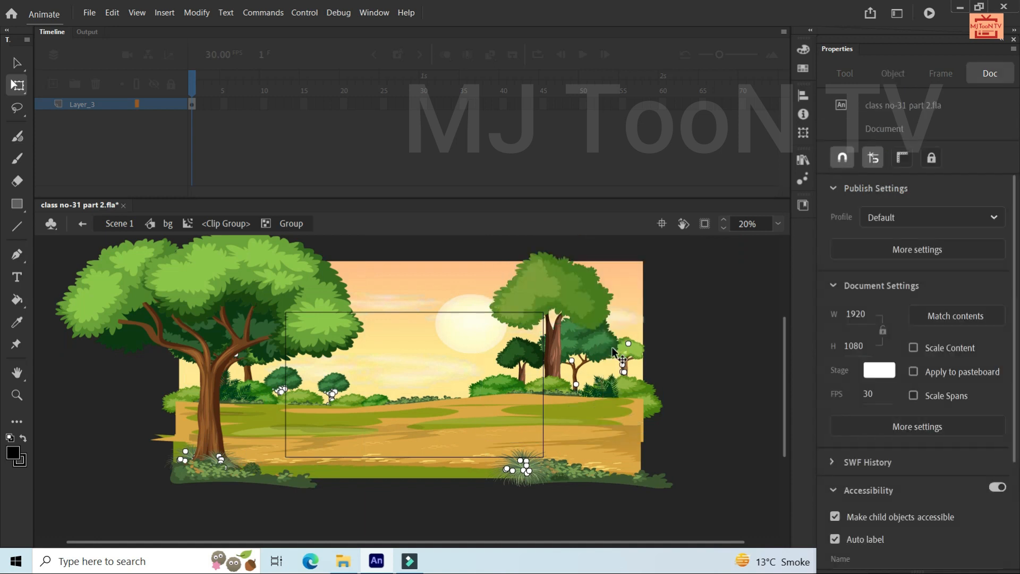
click(564, 299)
key(Delete)
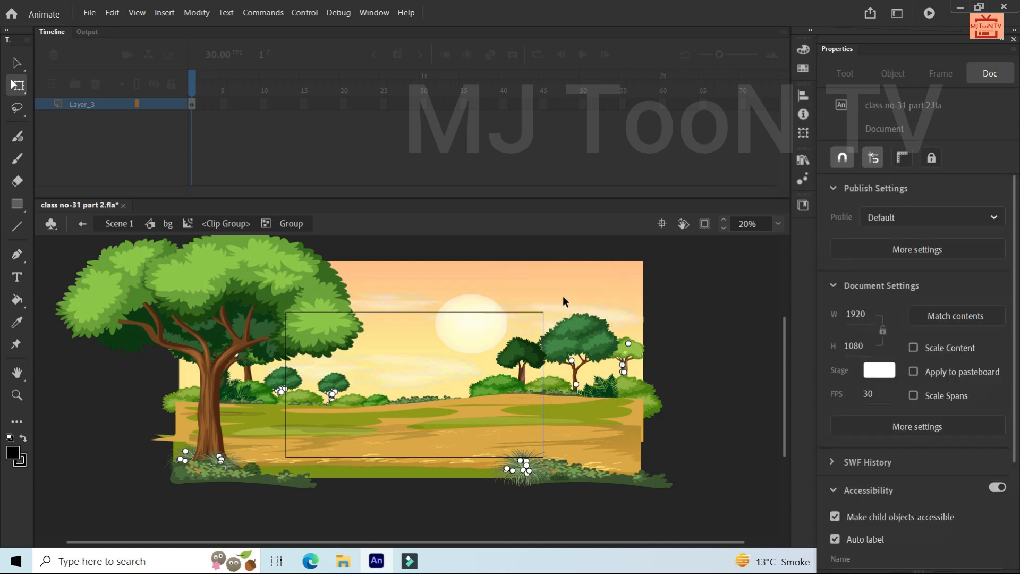
click(580, 346)
key(Delete)
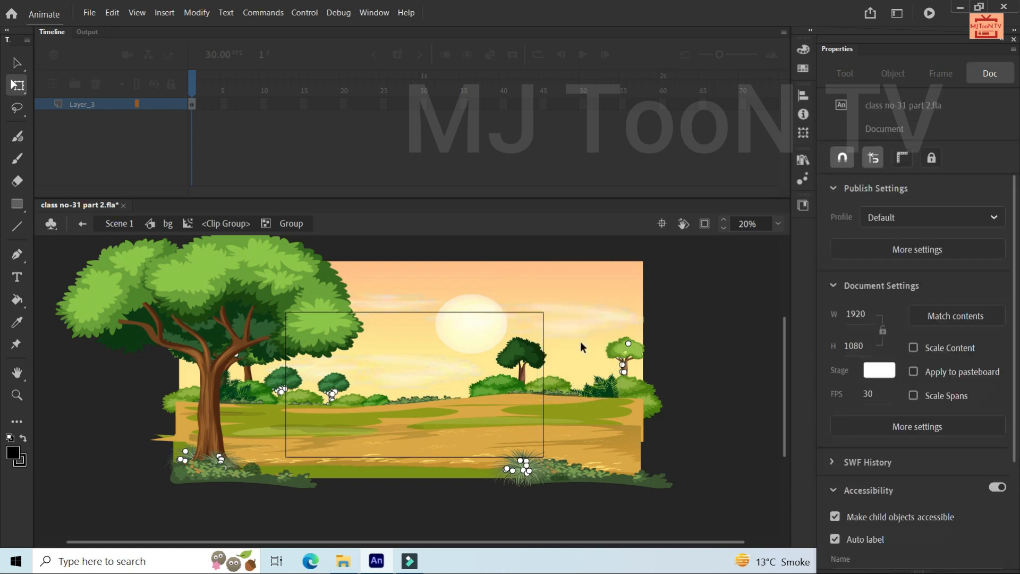
click(615, 343)
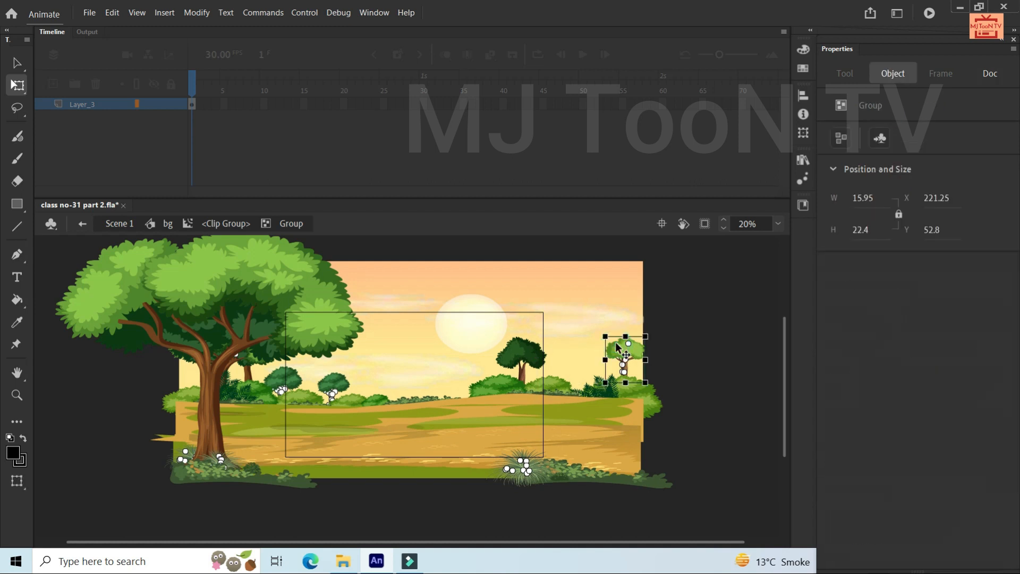
key(Delete)
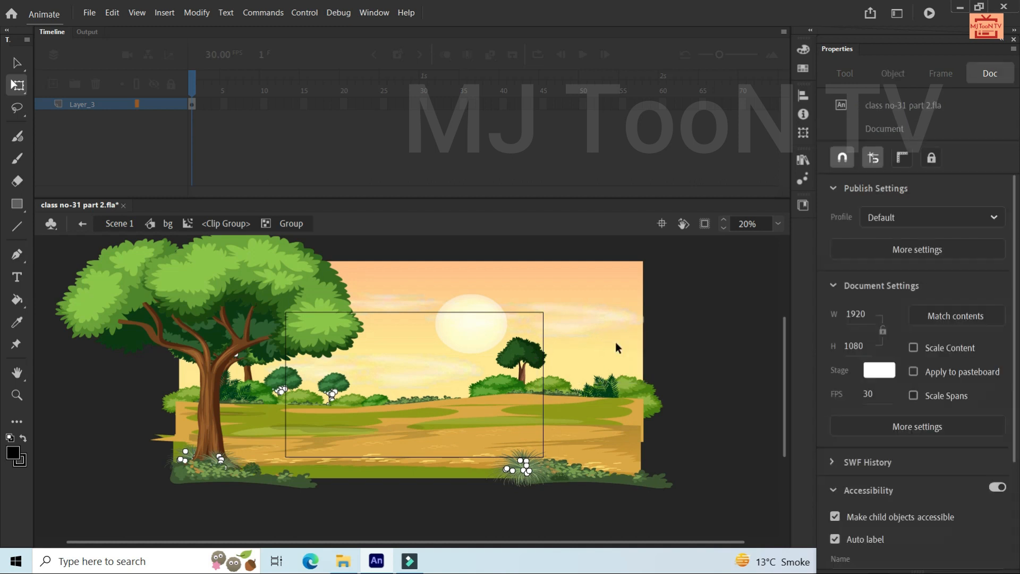
- Delete the fern, the green bushes and the dark round tree along the horizon on the scene's right side
click(619, 392)
click(619, 387)
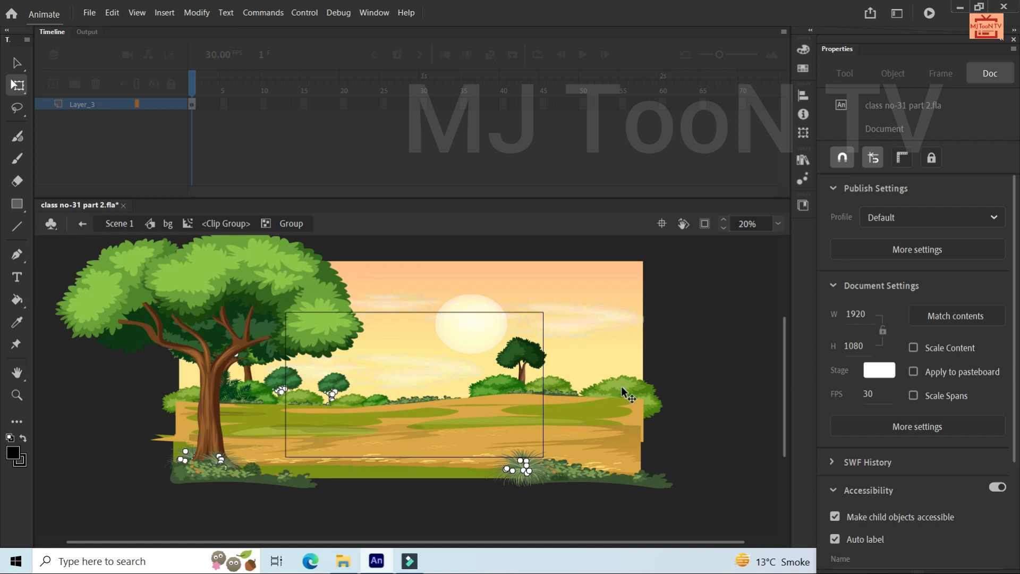
click(621, 386)
key(Delete)
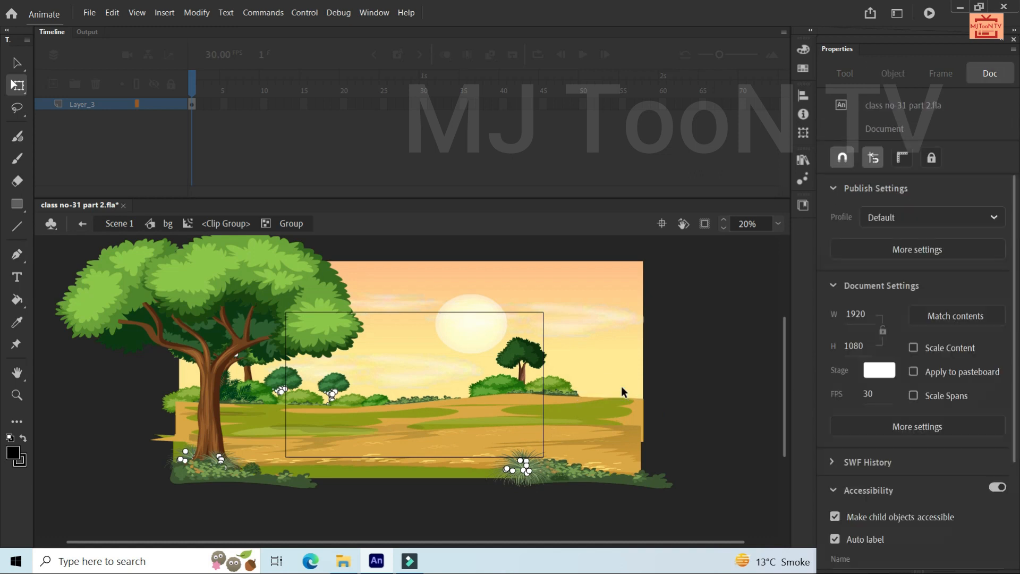
click(560, 389)
key(Delete)
click(532, 364)
key(Delete)
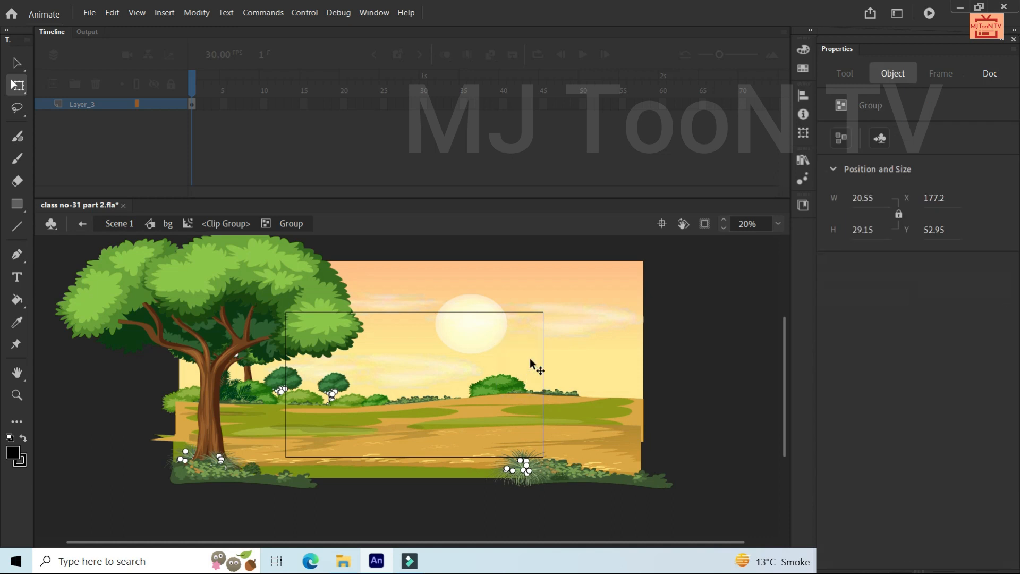
click(506, 374)
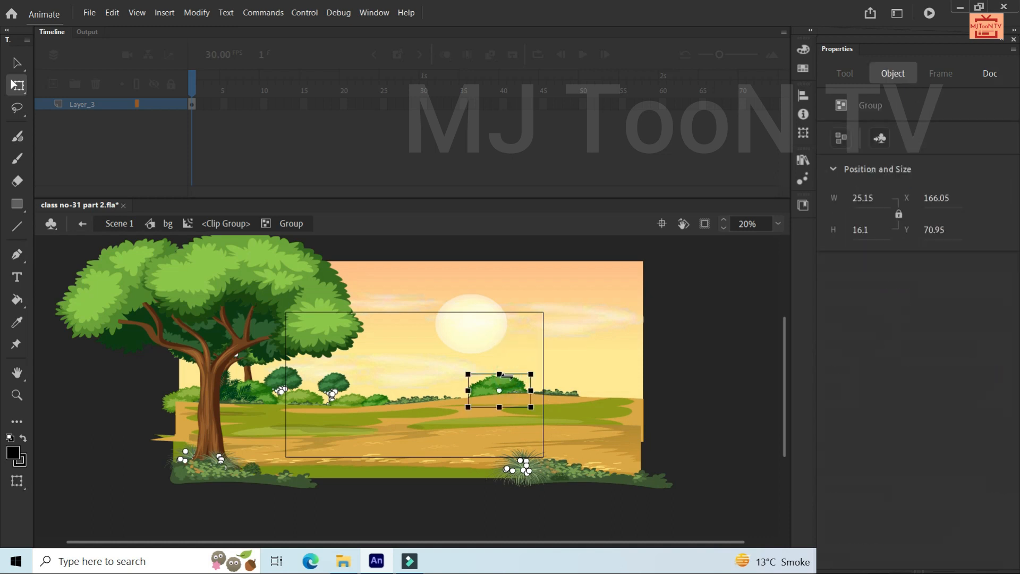
key(Delete)
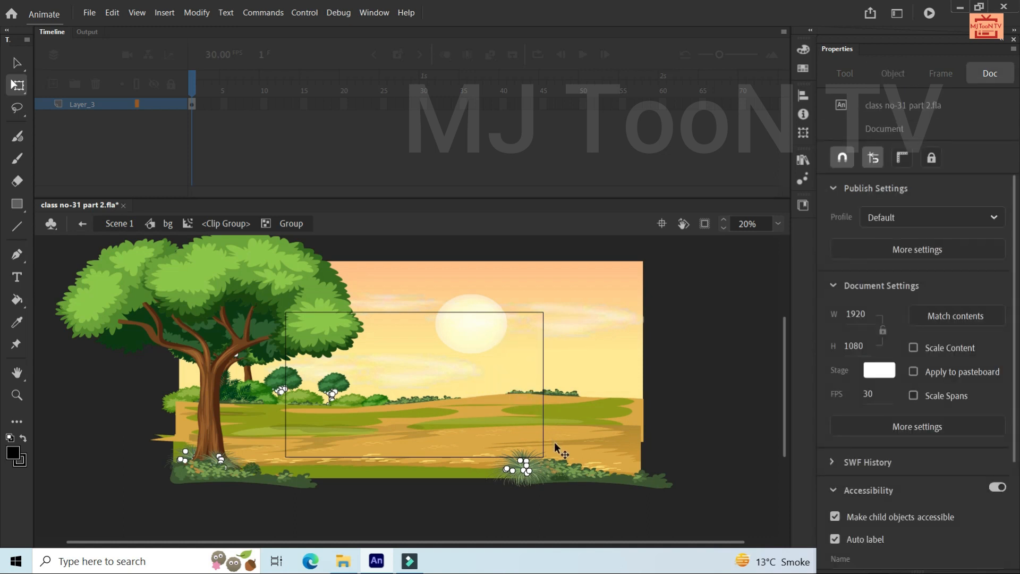
- Delete the grass tuft and the leafy shrub from the foreground on the scene's right side
click(534, 472)
key(Delete)
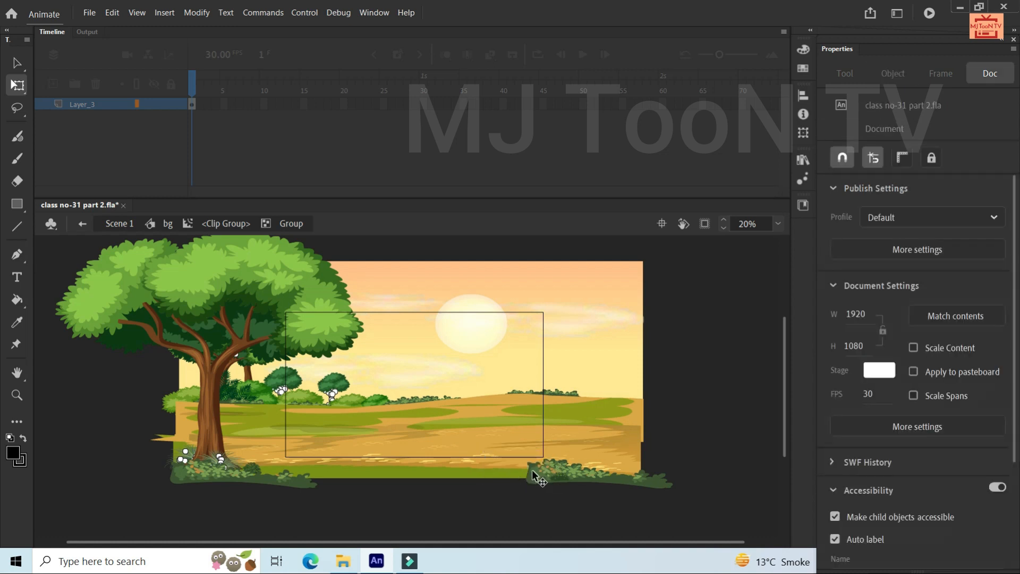
click(569, 470)
key(Delete)
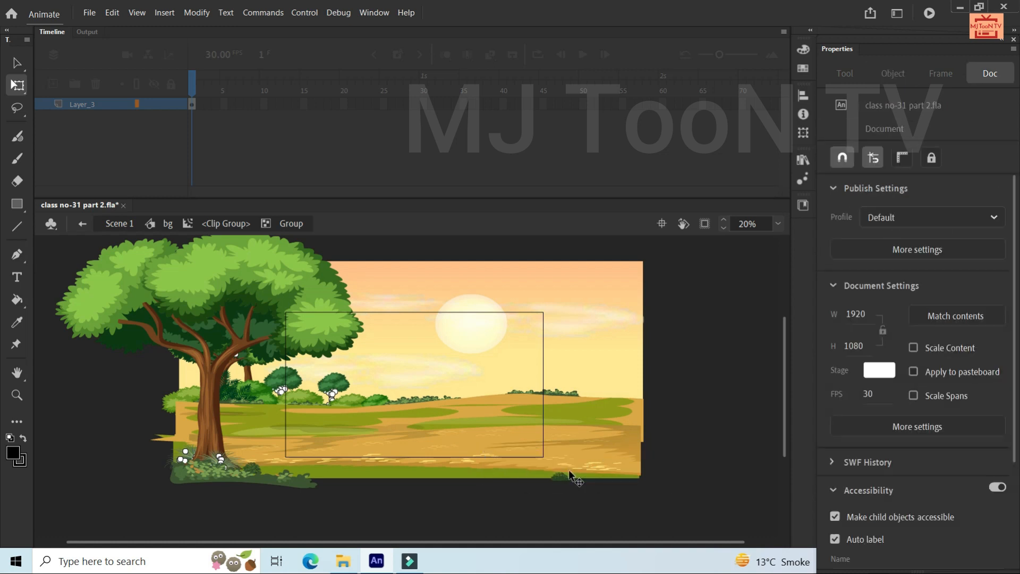
- Delete the small round tree and the two low bushes beside it on the horizon left of the sun
click(330, 382)
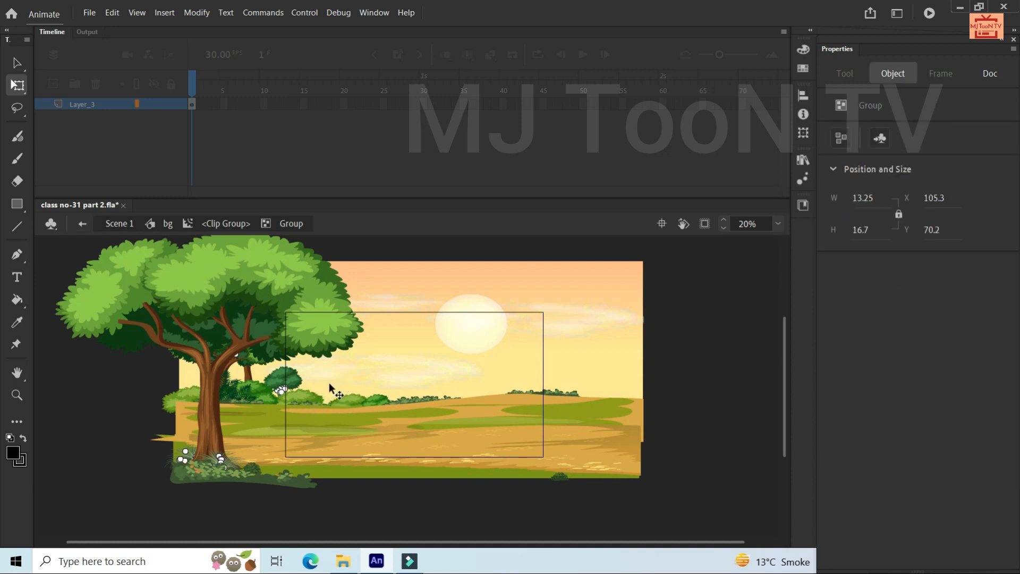
key(Delete)
click(344, 397)
key(Delete)
click(370, 403)
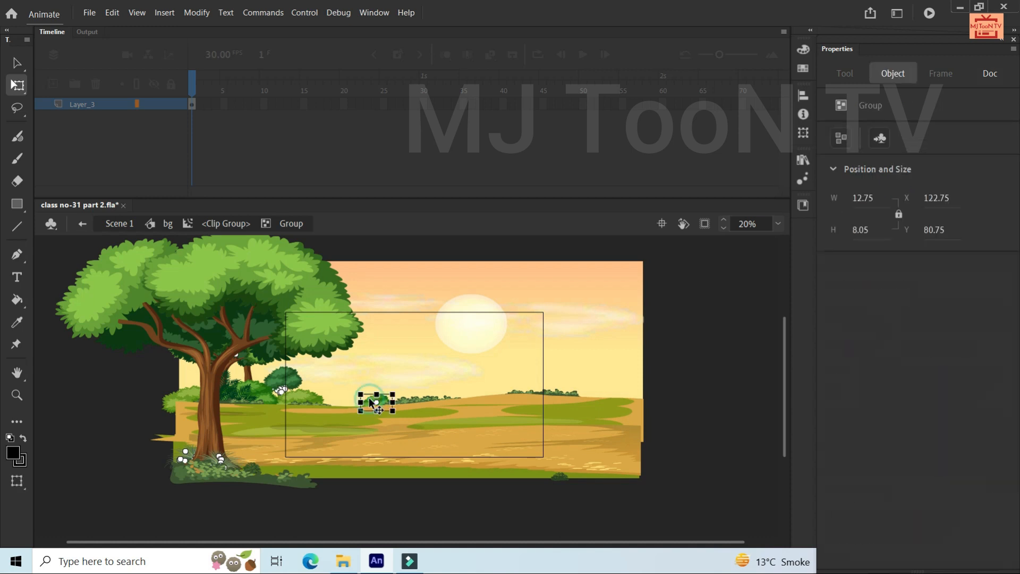
key(Delete)
- Delete the dark bush, the thin background tree and the small round tree next to the large left tree's trunk
click(261, 389)
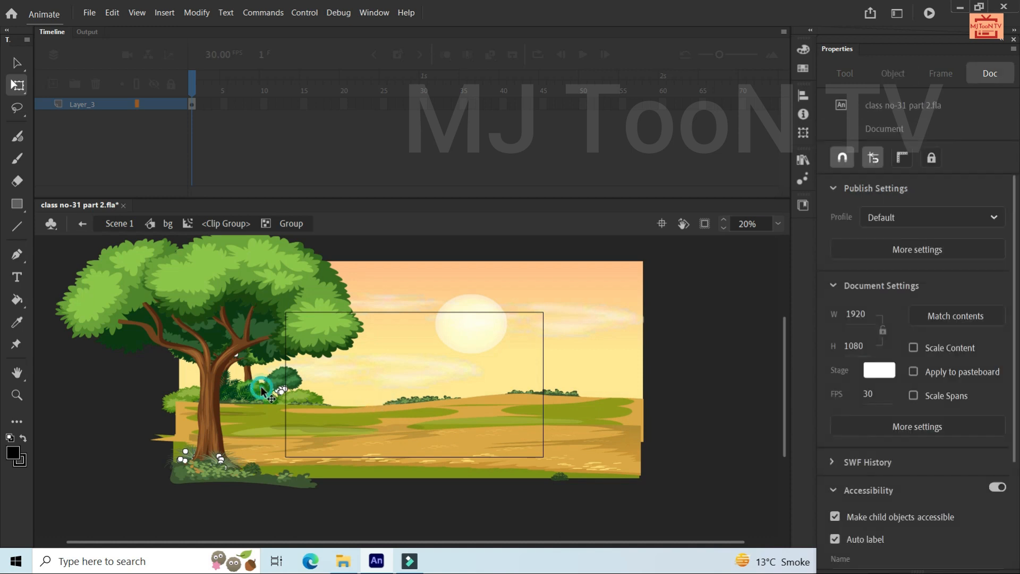
key(Delete)
click(255, 386)
key(Delete)
click(278, 390)
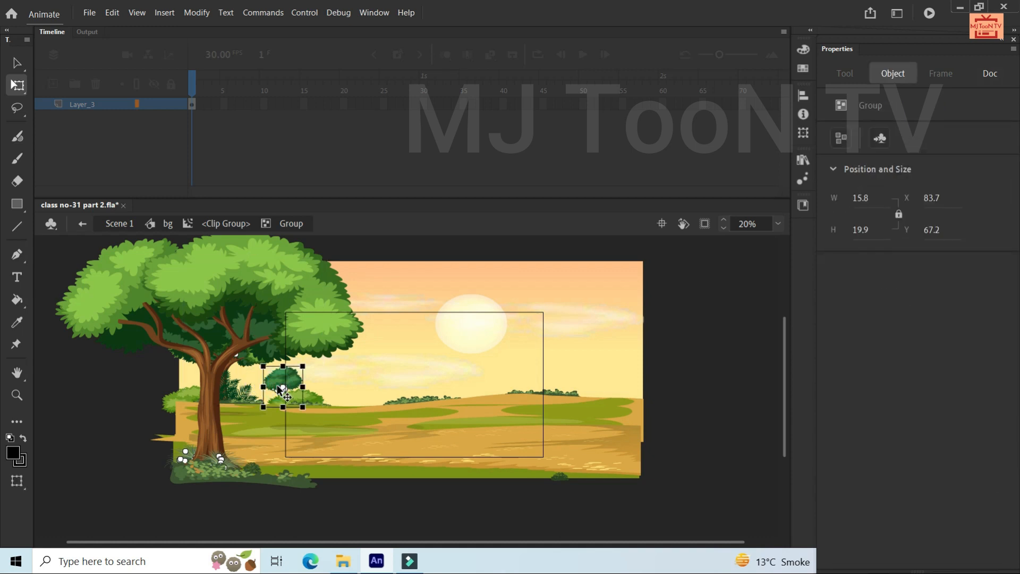
key(Delete)
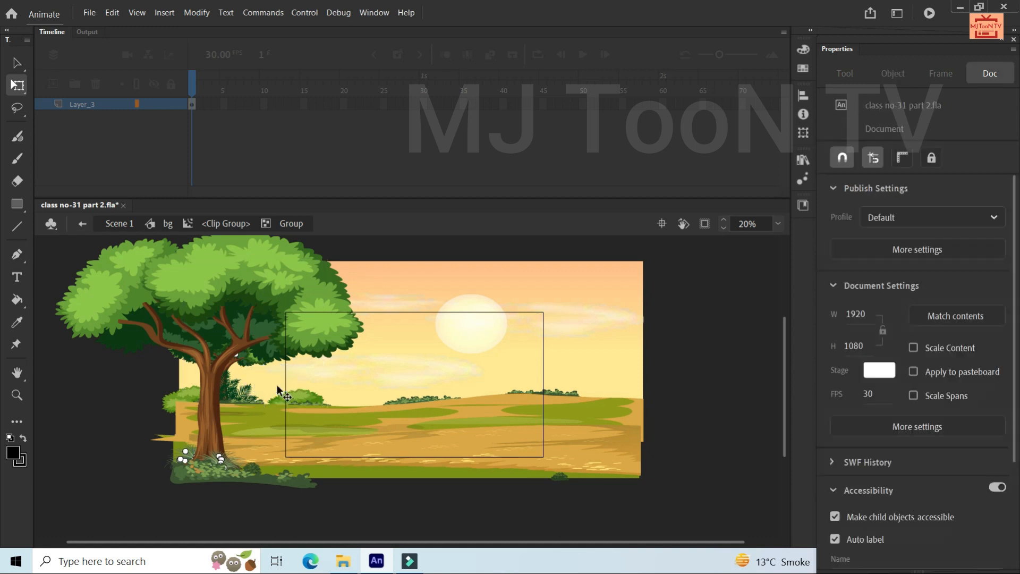
- Exit the nested groups and the bg symbol to return to the main scene
double_click(679, 396)
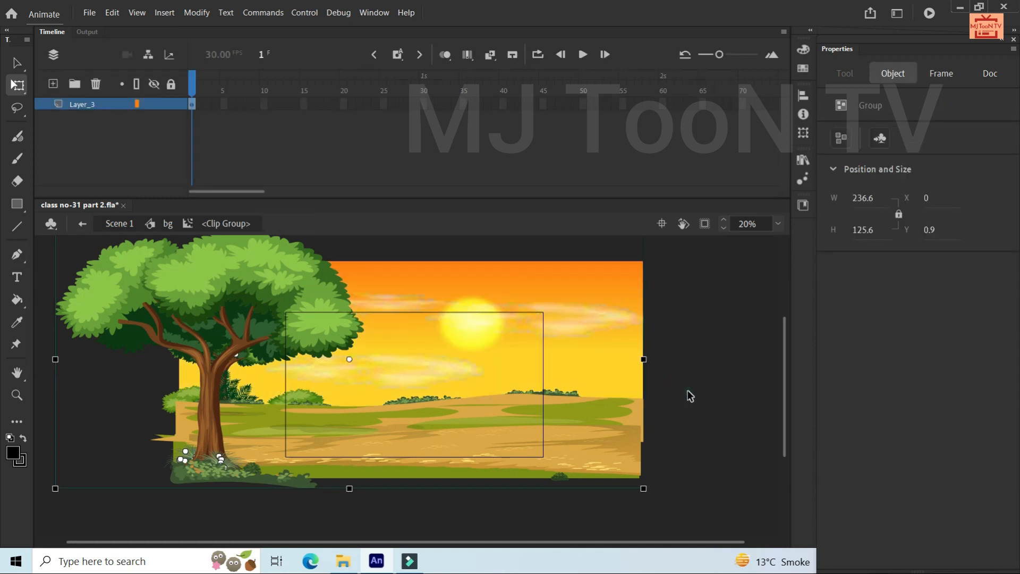
double_click(688, 392)
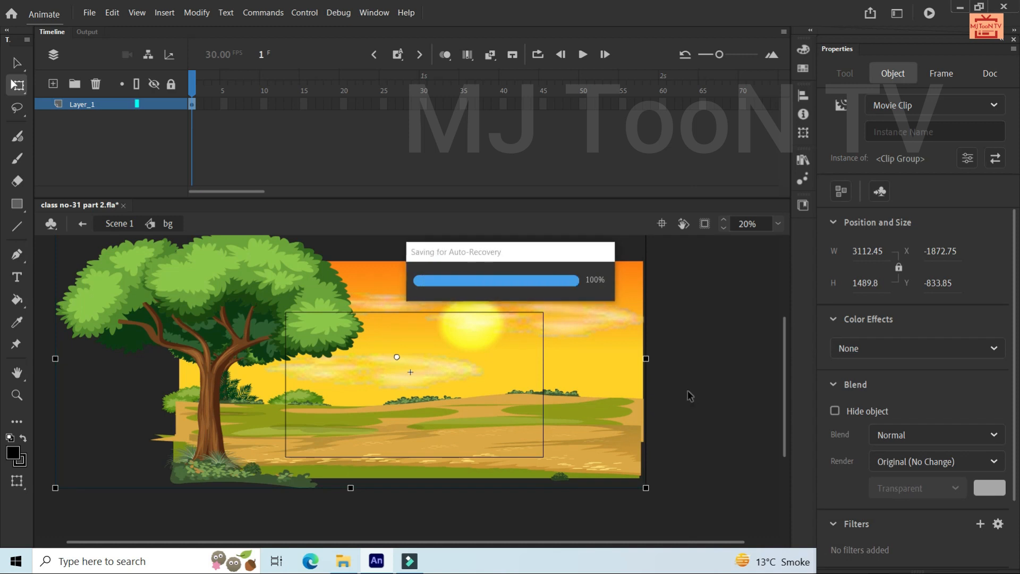
click(694, 393)
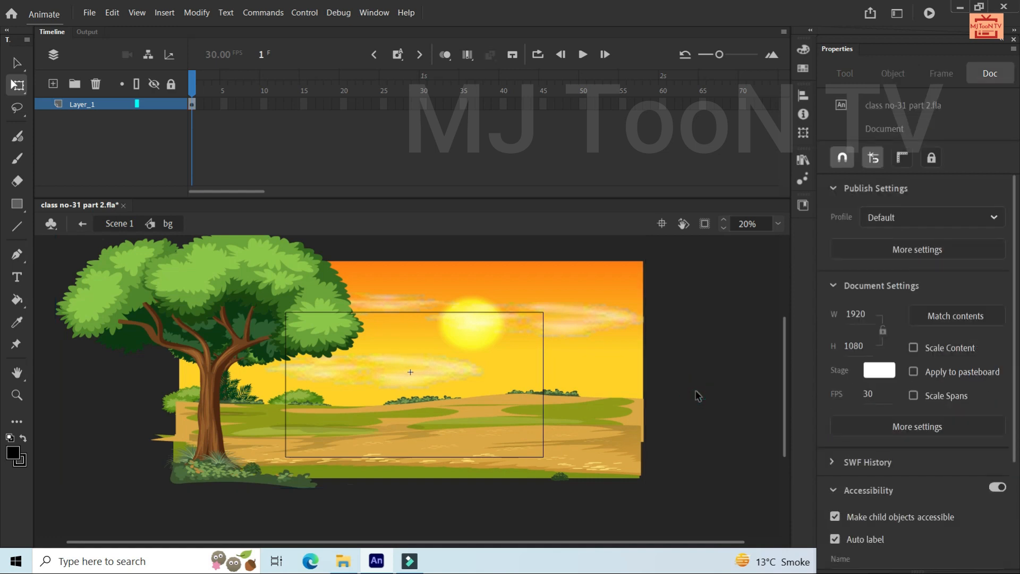
double_click(697, 393)
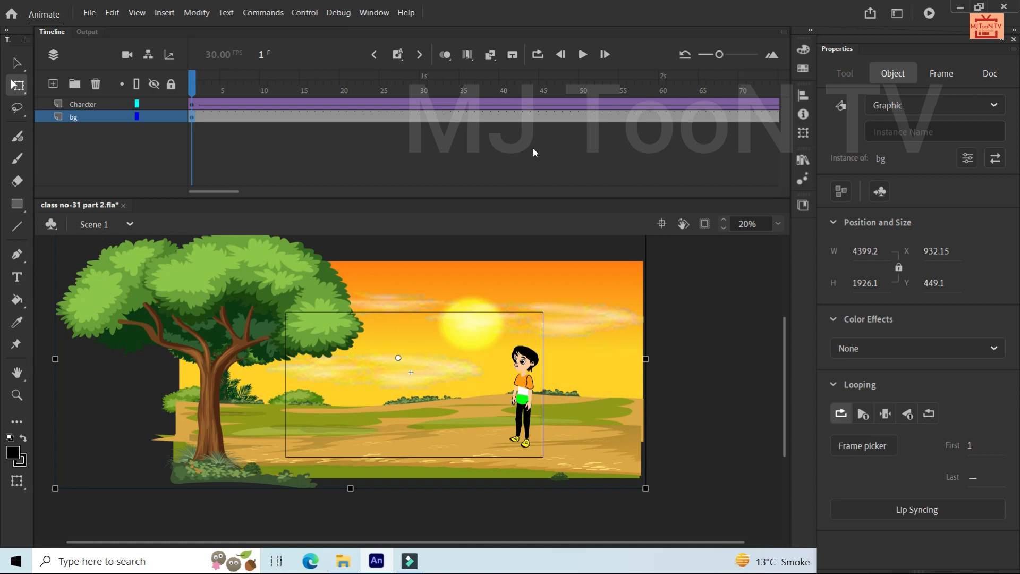
- Add a keyframe at frame 300 of the bg layer and move the background right and slightly up, to about X 1338, Y 335
drag(232, 187, 404, 193)
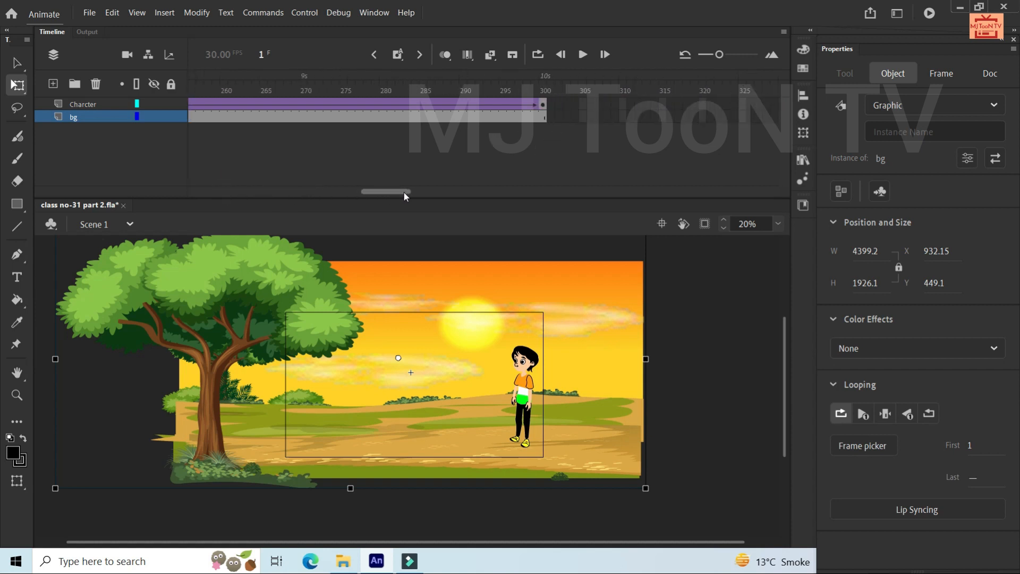
click(543, 116)
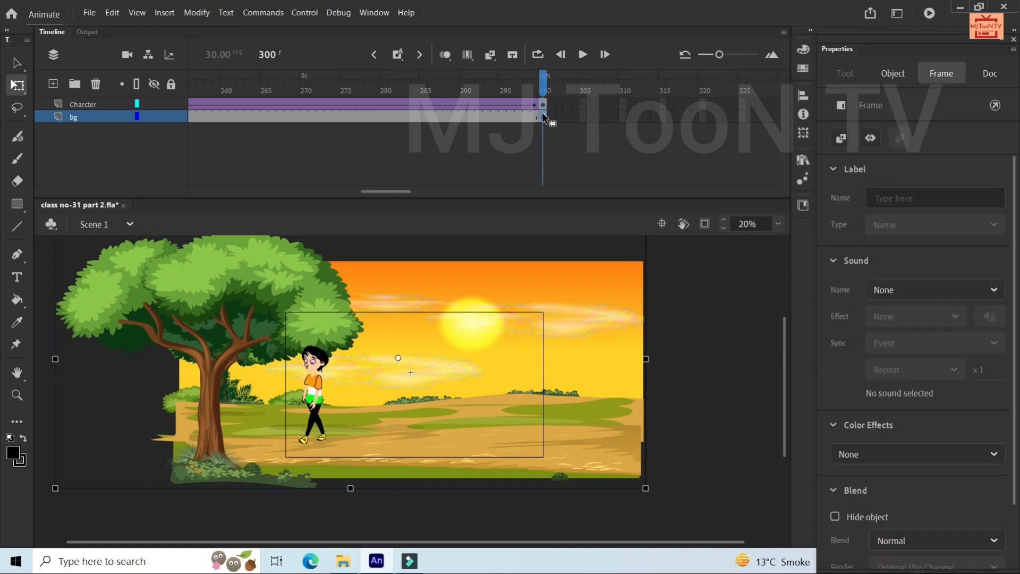
drag(588, 390, 642, 375)
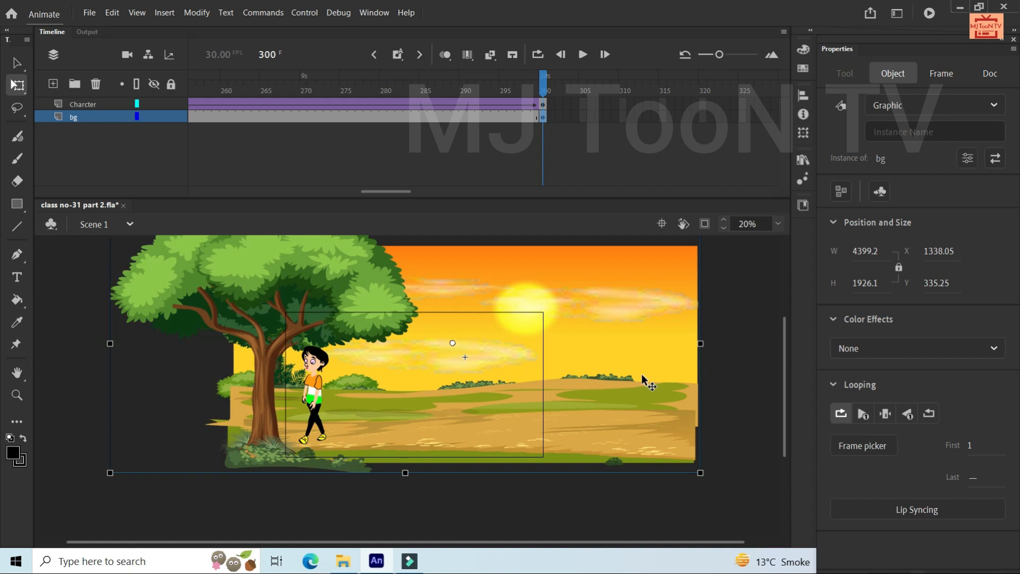
- Create a classic tween on the bg layer between its first keyframe and frame 300
click(407, 119)
right_click(409, 120)
click(425, 129)
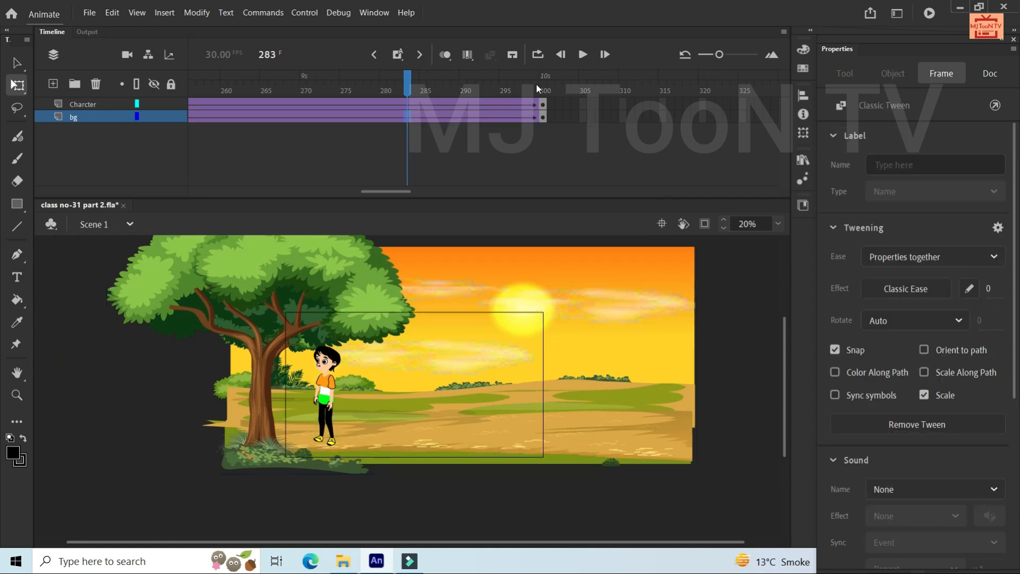
- Play the animation in the timeline, test the movie in a maximized preview window, and close the preview
click(586, 61)
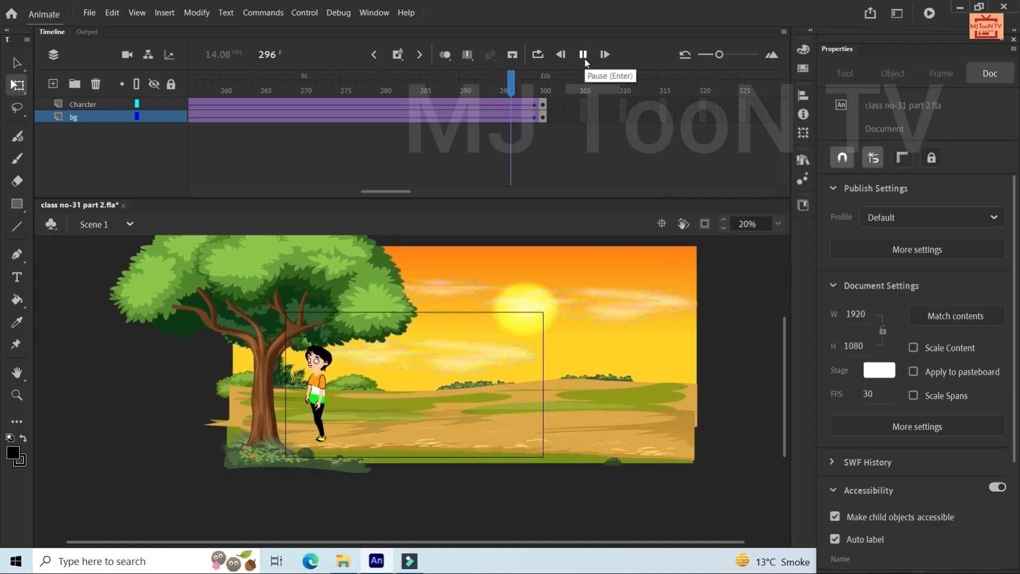
click(584, 59)
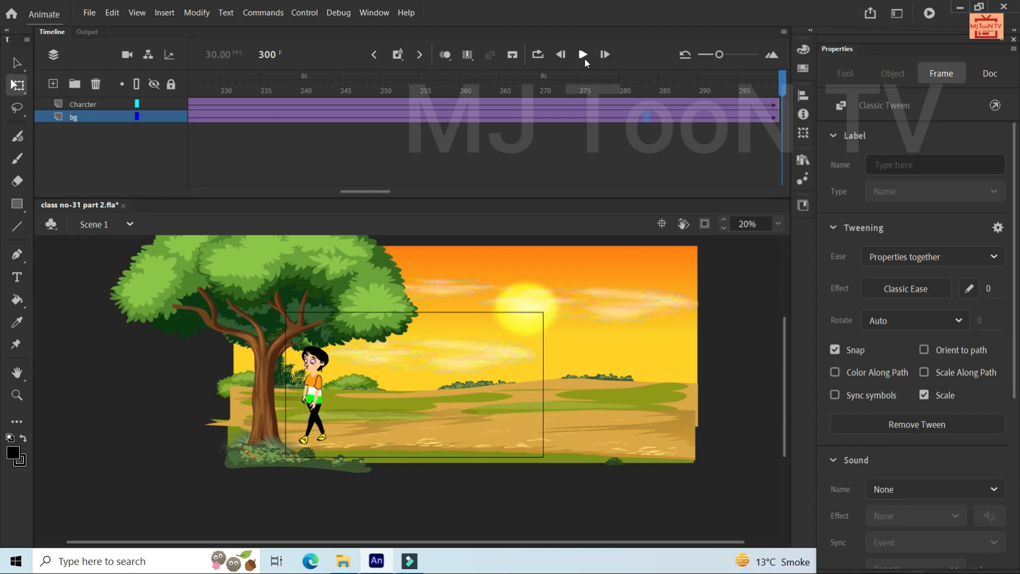
key(ctrl+Return)
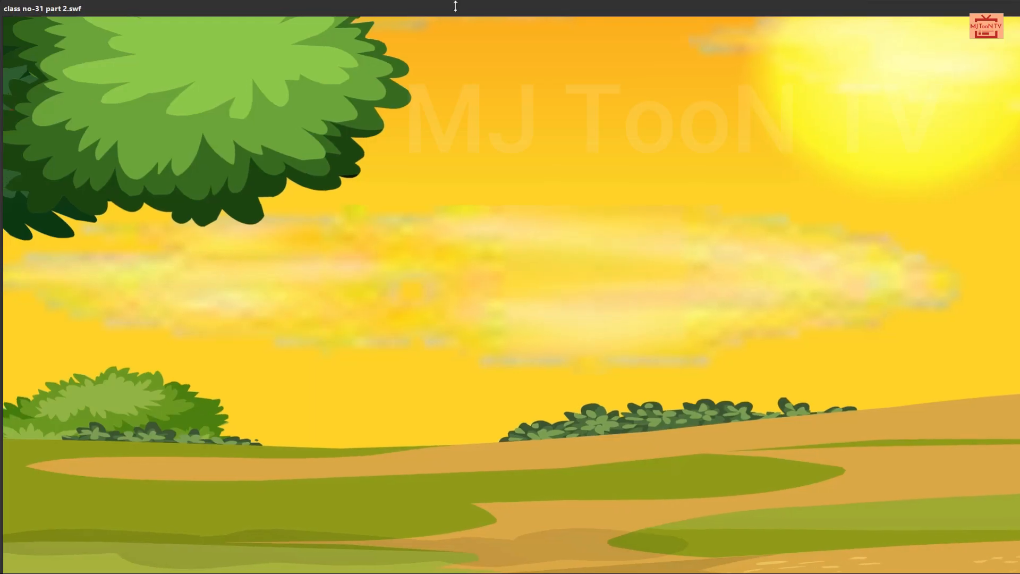
double_click(456, 5)
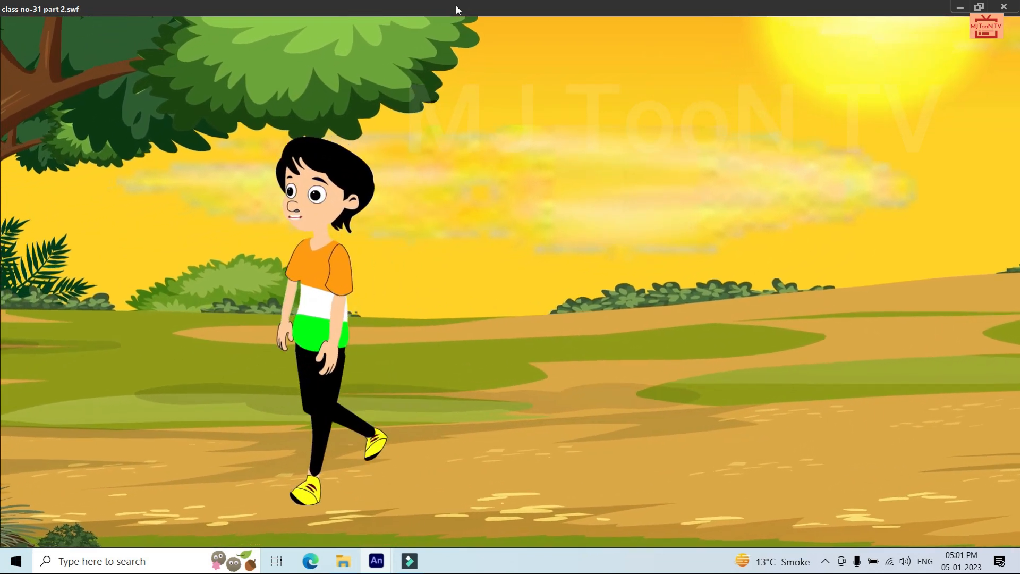
double_click(456, 6)
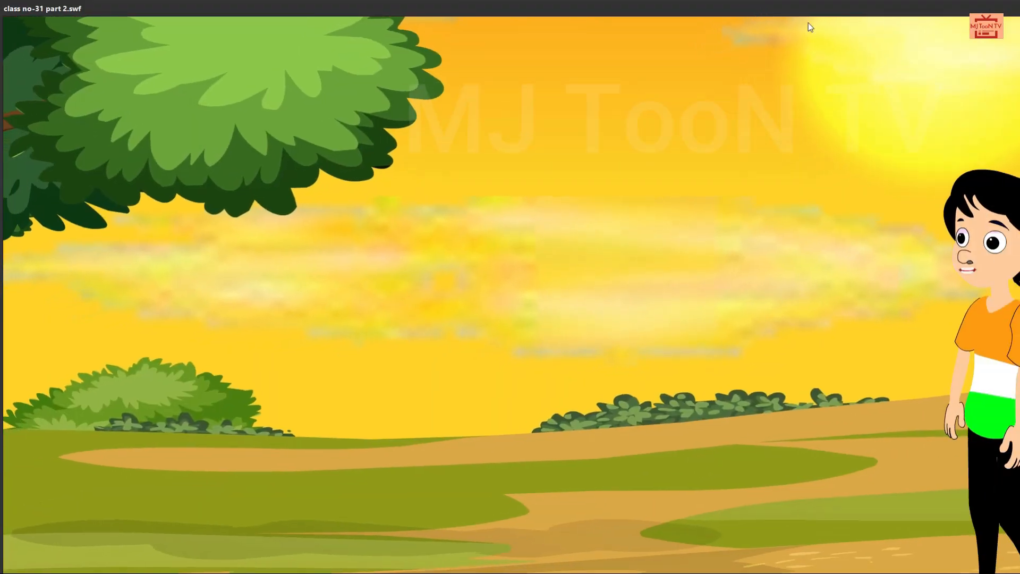
double_click(788, 14)
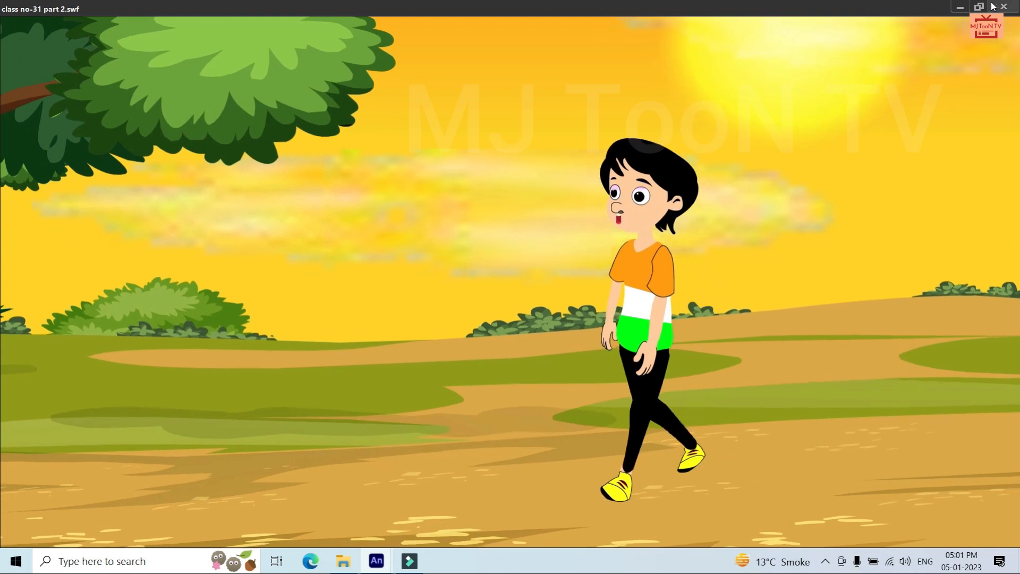
click(1003, 7)
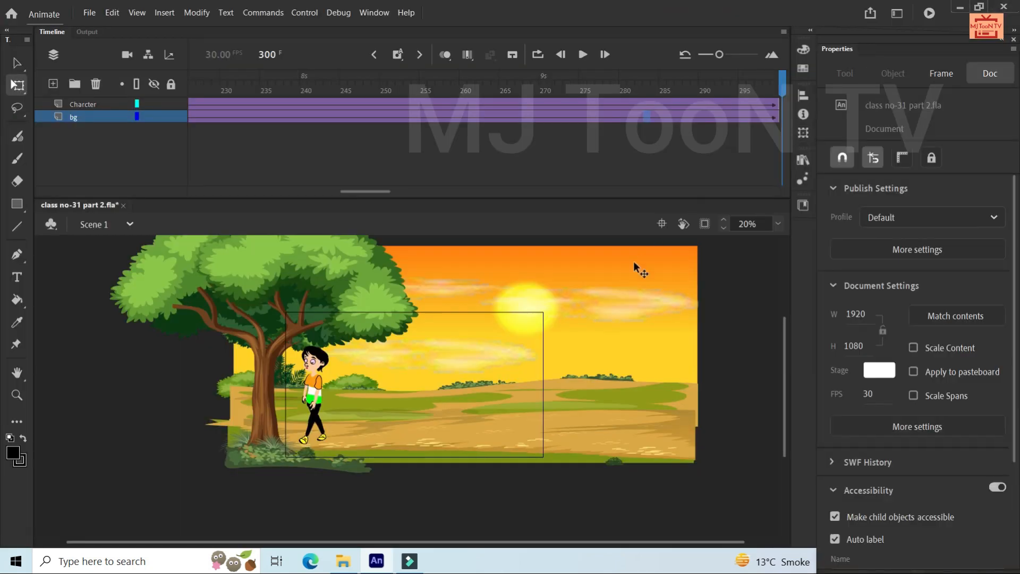
- Save the animation document under its existing name
scroll(581, 307, up, 1)
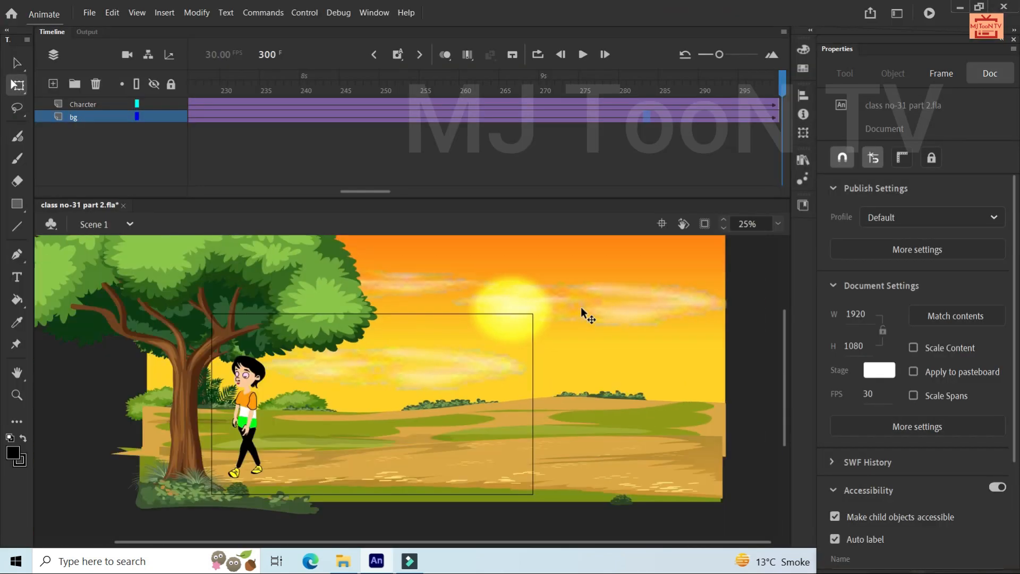
scroll(582, 307, up, 3)
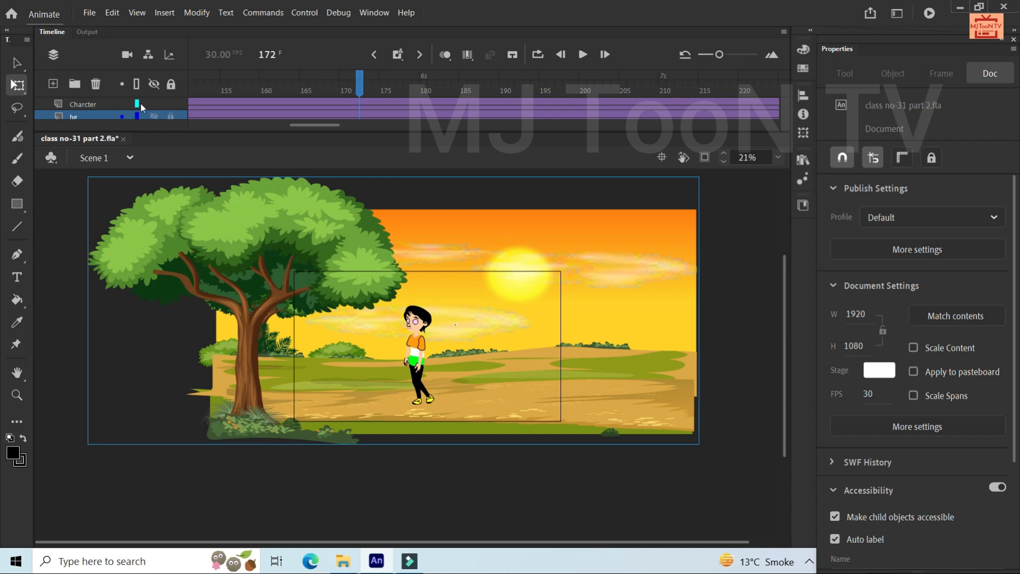
click(85, 14)
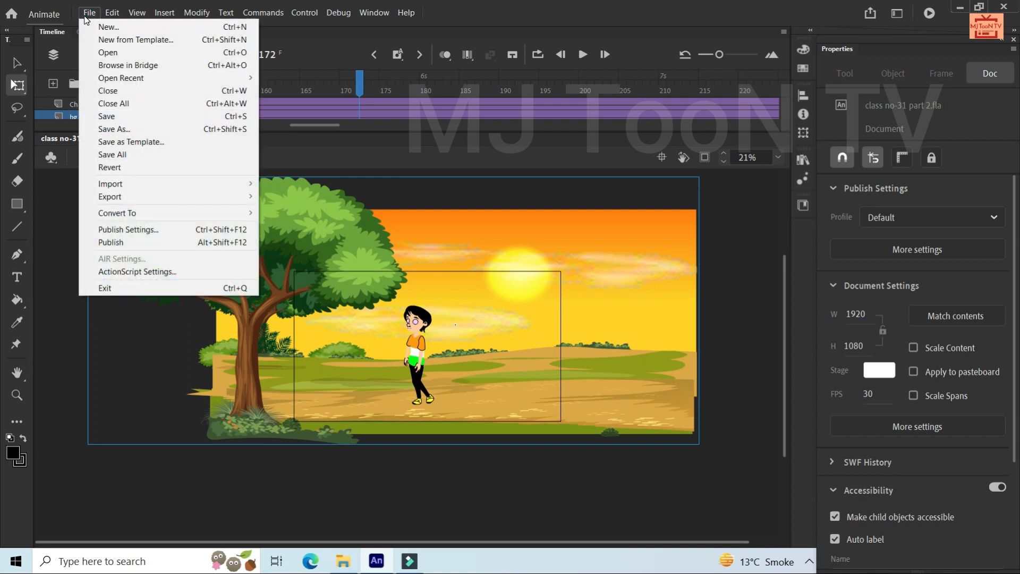
click(112, 119)
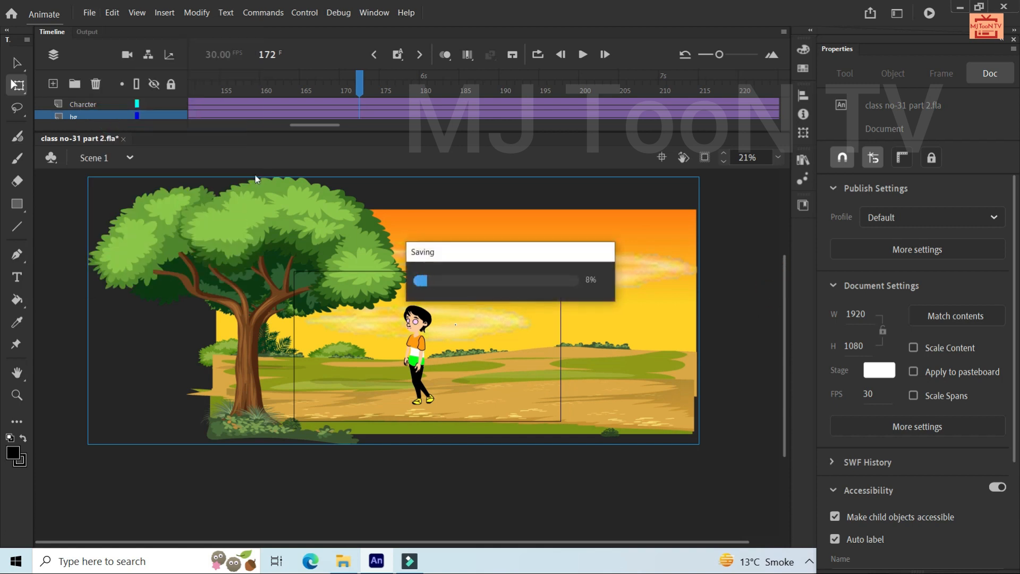